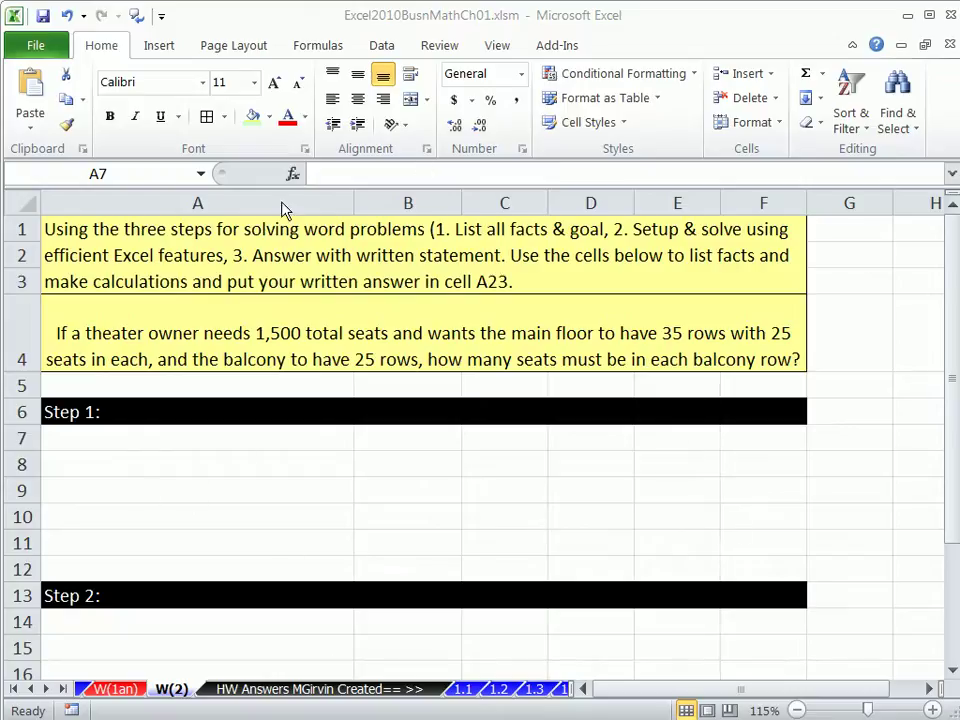
# Enter the Total seats fact with value 1500 in A7:B7.
pyautogui.click(422, 28)
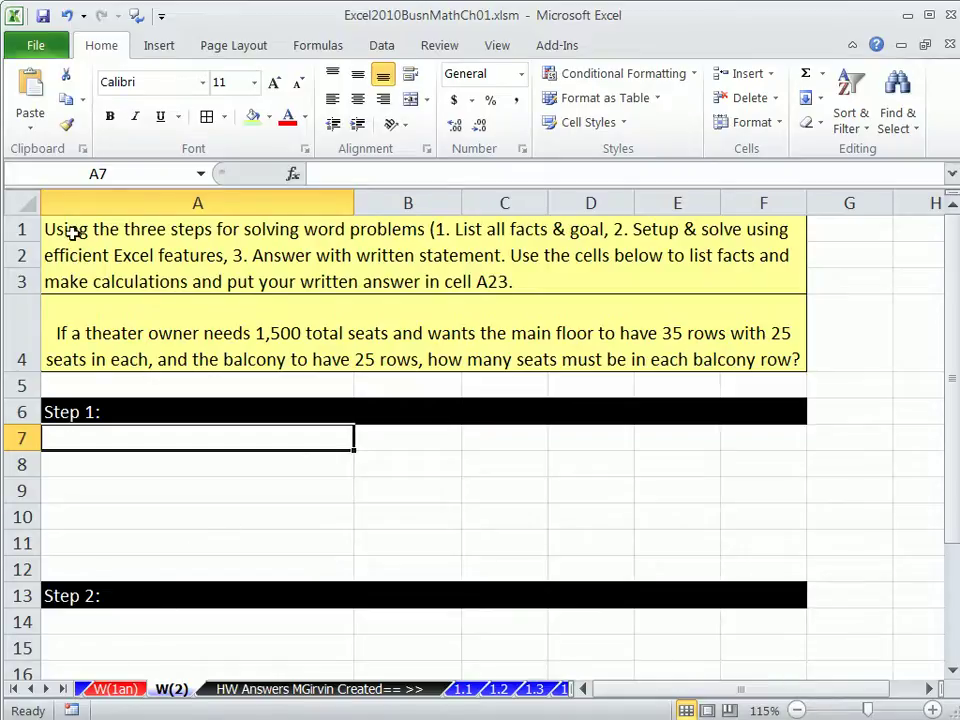
pyautogui.moveTo(69, 229); pyautogui.dragTo(778, 281)
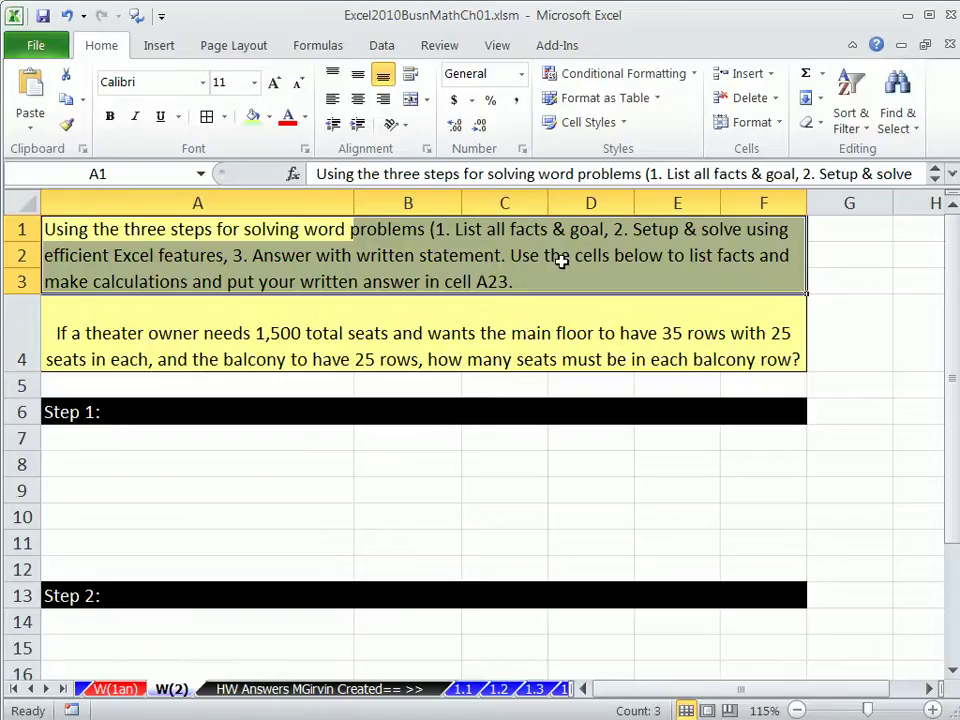
pyautogui.click(845, 229)
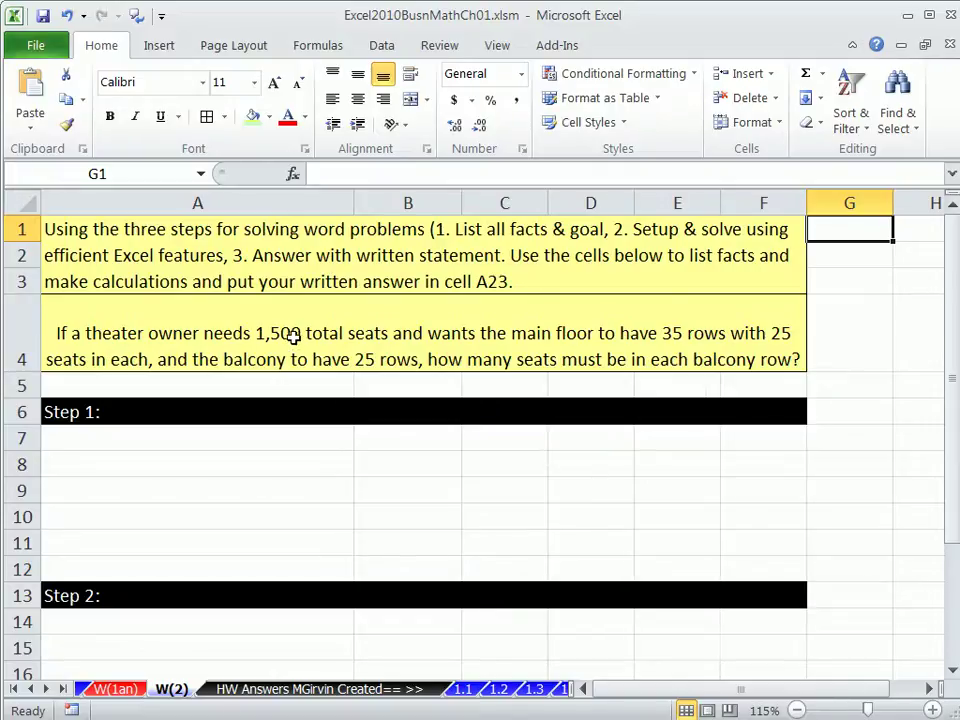
pyautogui.click(225, 435)
pyautogui.click(396, 445)
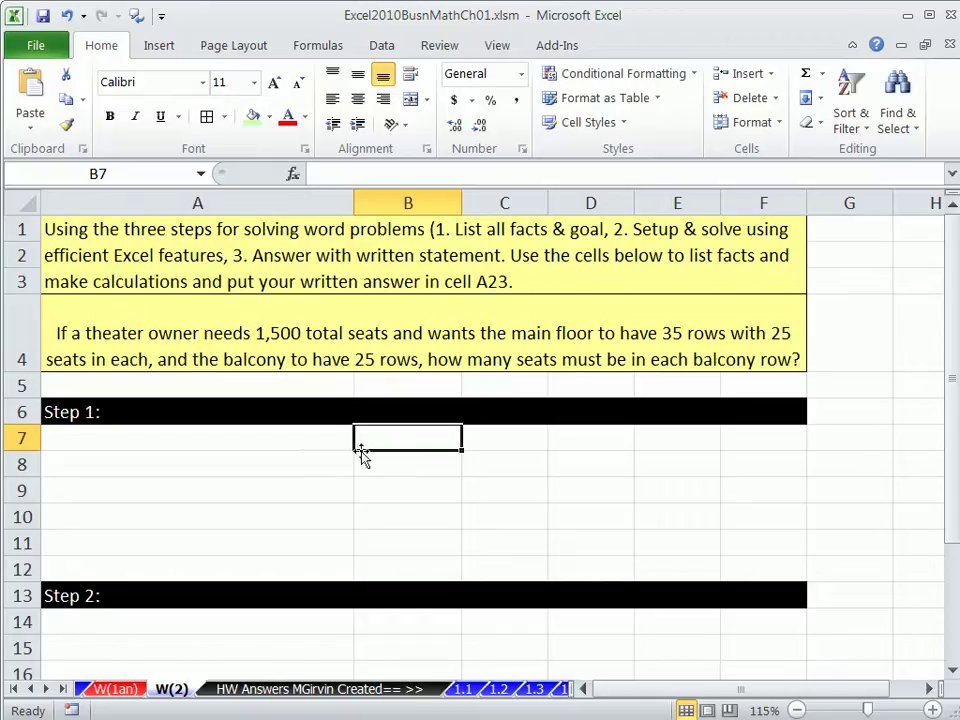
pyautogui.click(317, 443)
pyautogui.write('Total seats')
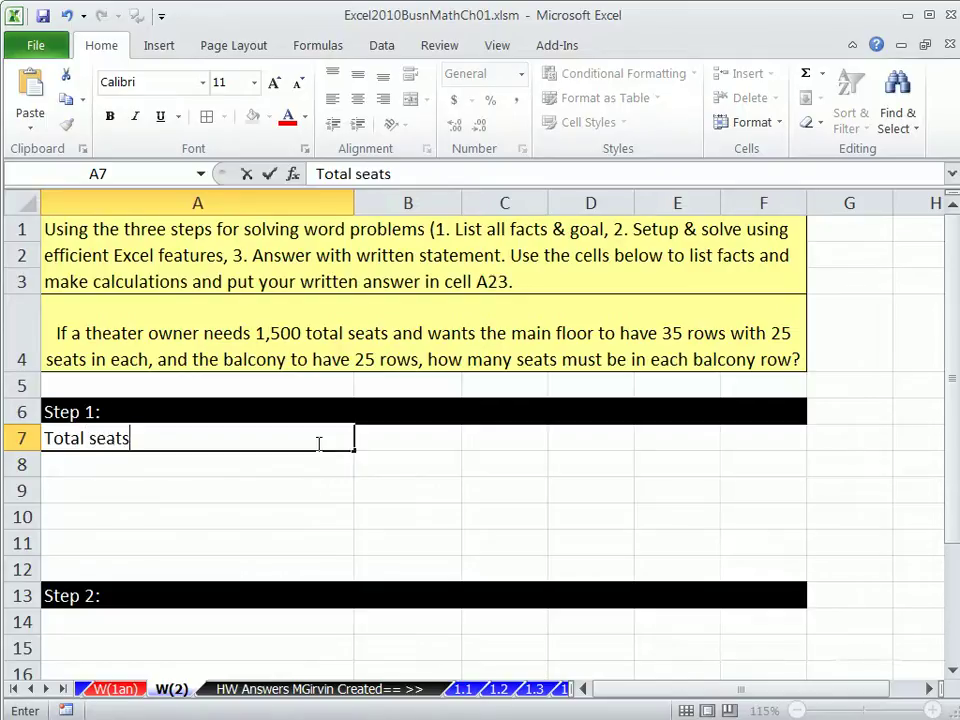
pyautogui.press('Tab')
pyautogui.write('1500')
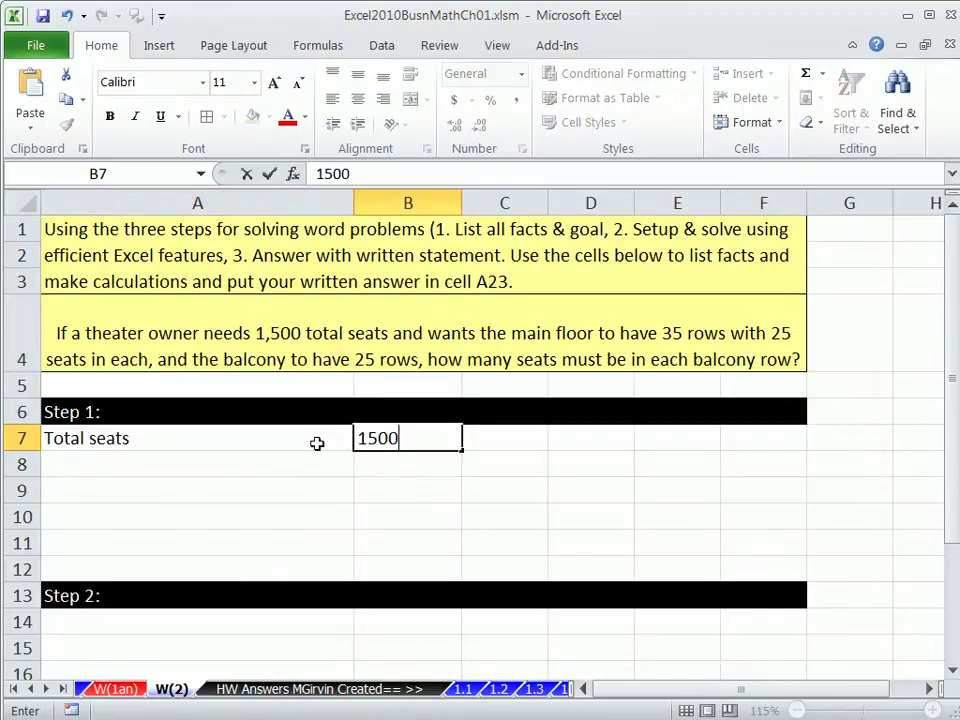
pyautogui.press('Return')
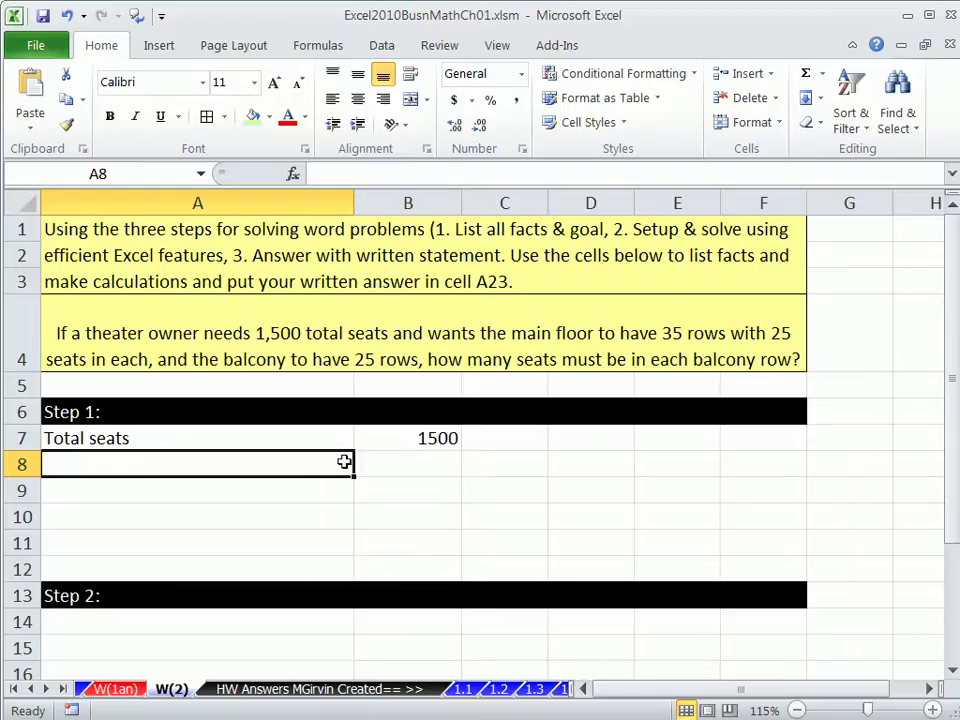
# Add Main Floor # of Rows 35 and Seats in Each Main Floor Row 25 in rows 8–9.
pyautogui.write('Main Floor # of Rows')
pyautogui.press('Tab')
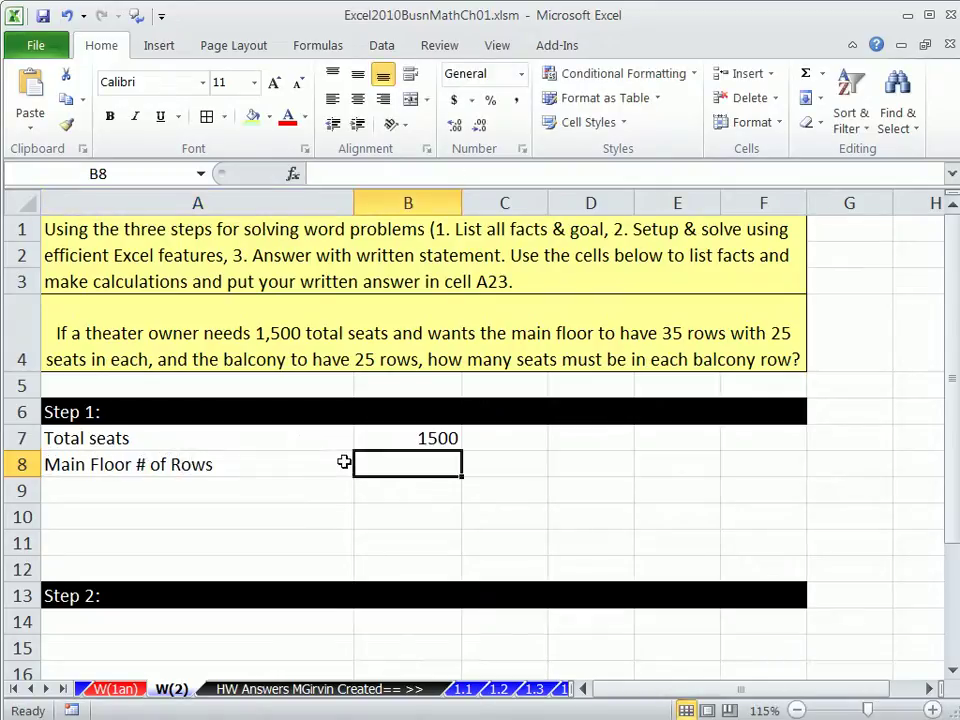
pyautogui.write('35')
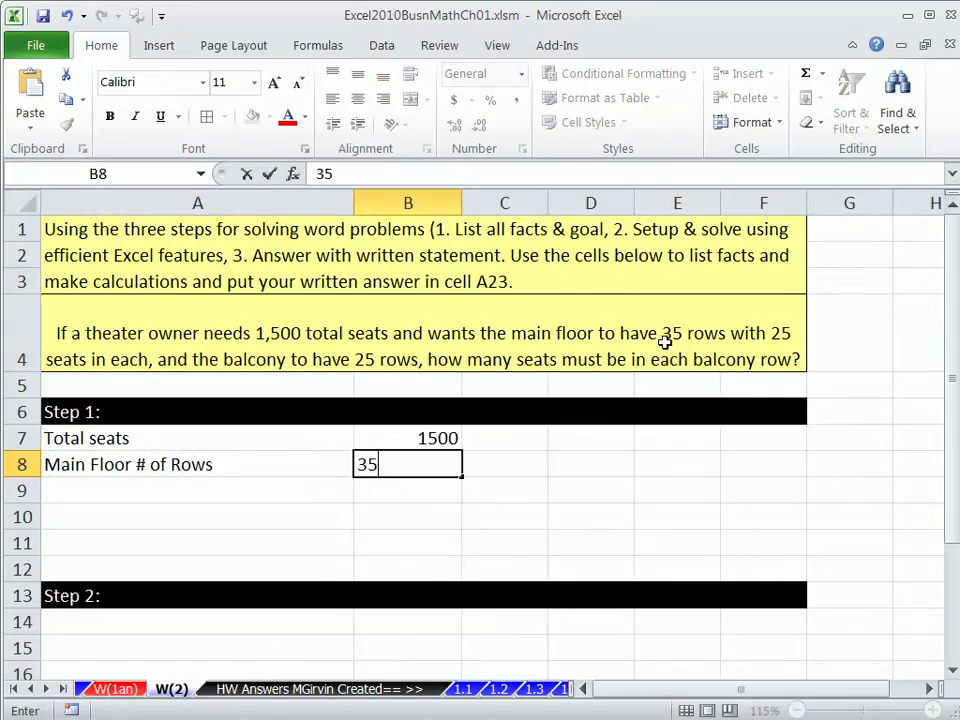
pyautogui.press('Return')
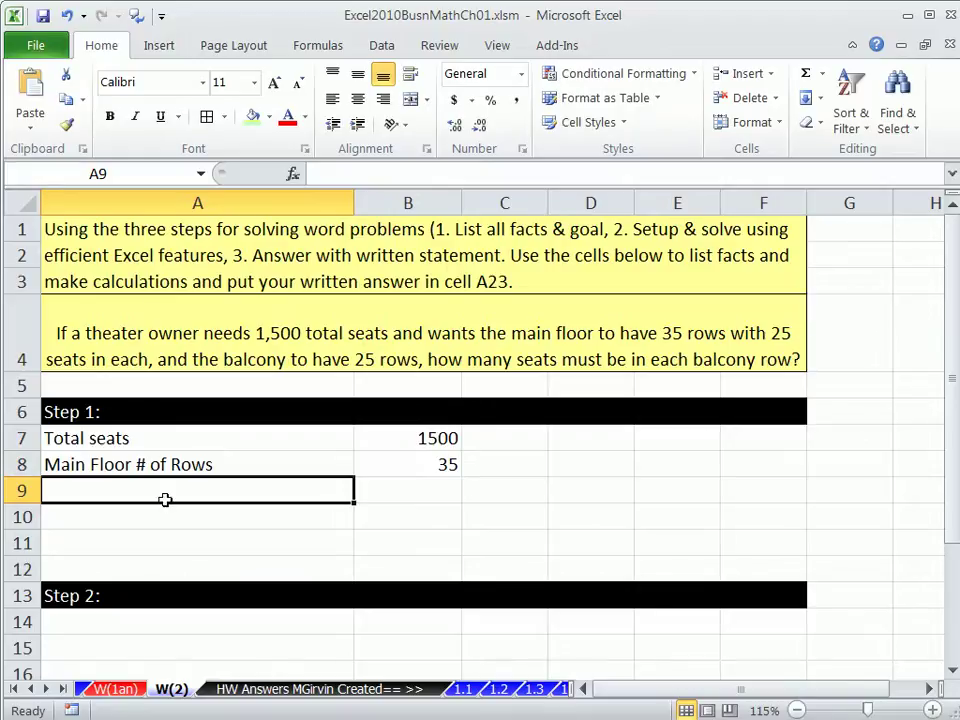
pyautogui.write('Seats in Each Main Floor')
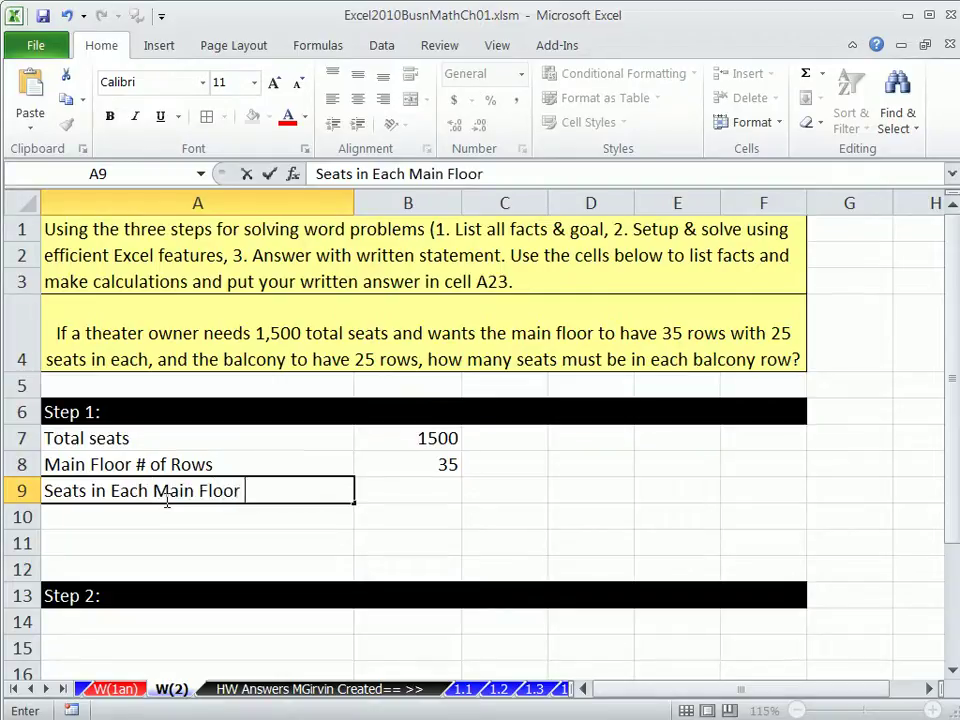
pyautogui.write(' Row')
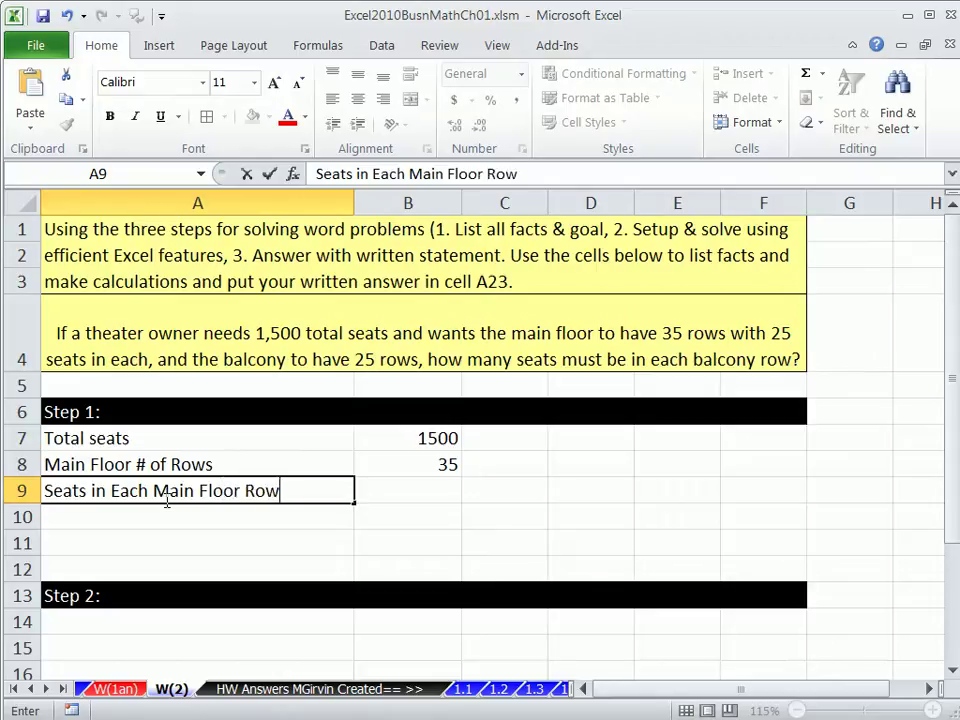
pyautogui.press('Tab')
pyautogui.write('25')
pyautogui.press('Return')
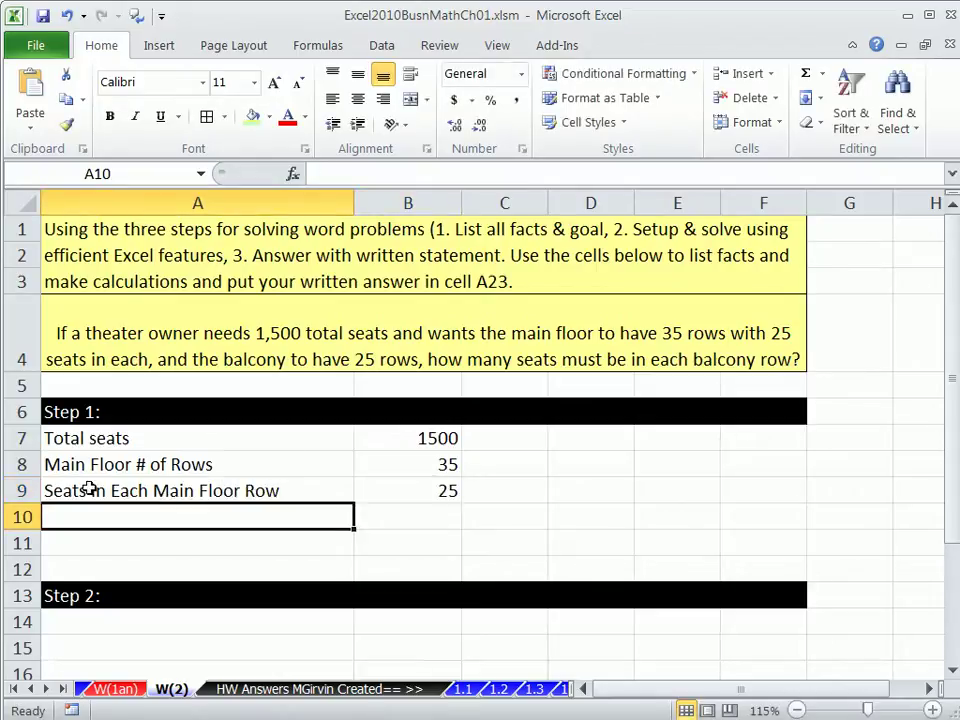
# Add the Balcony # of Rows label in A10.
pyautogui.click(437, 490)
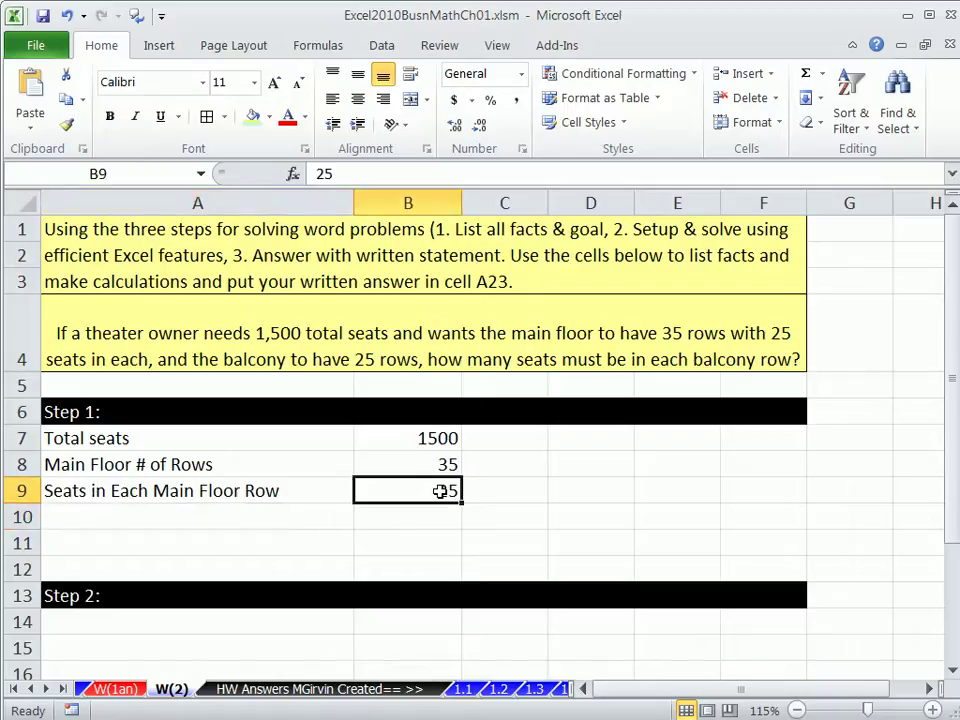
pyautogui.click(292, 528)
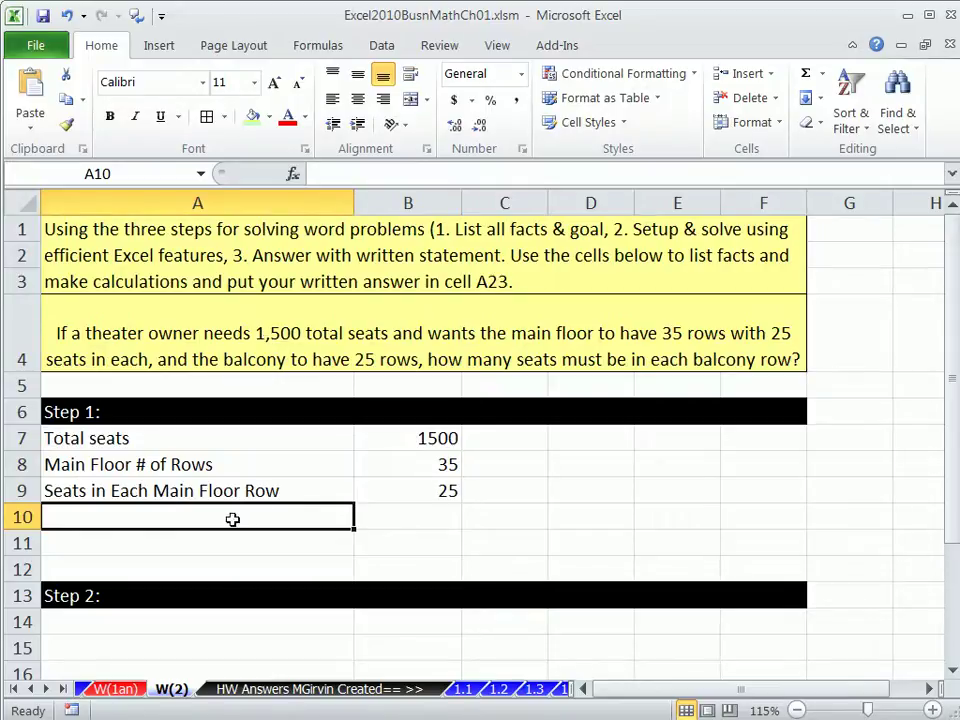
pyautogui.write('Balcony ')
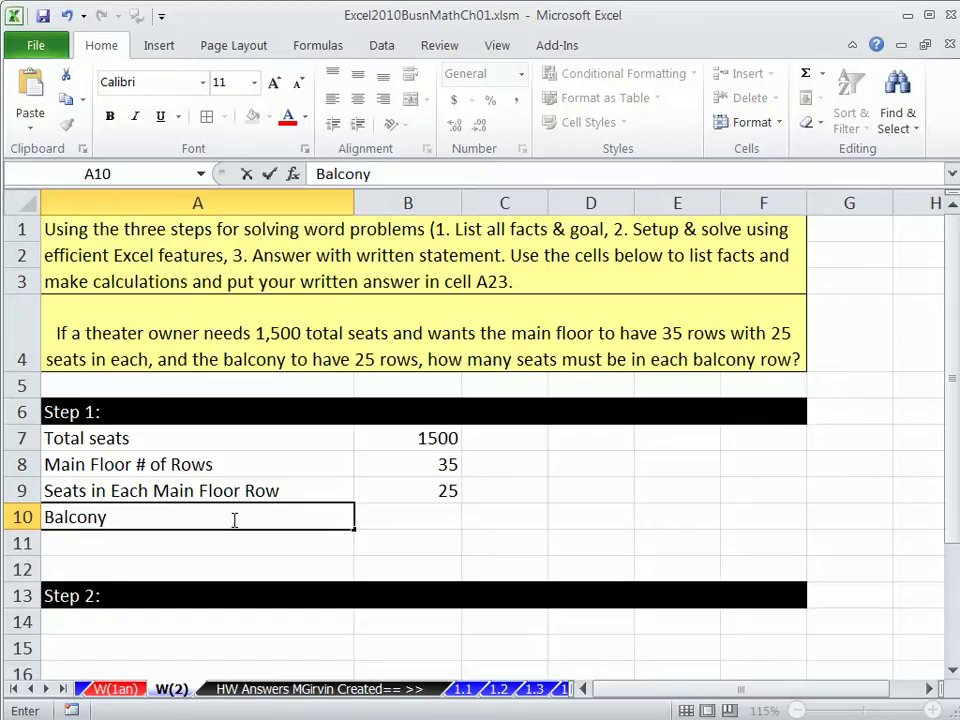
pyautogui.write('# of Rows')
pyautogui.press('Tab')
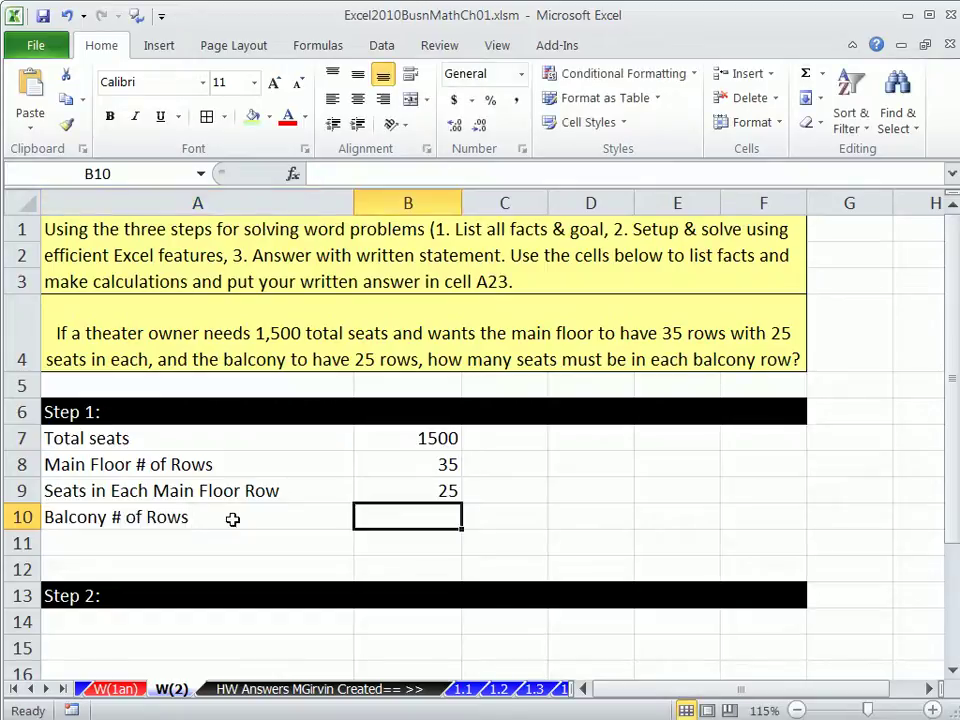
# Enter 25 in B10, then 'Goal:' with 'Find # of seats in each Balcony Row' in row 11.
pyautogui.write('25')
pyautogui.press('Return')
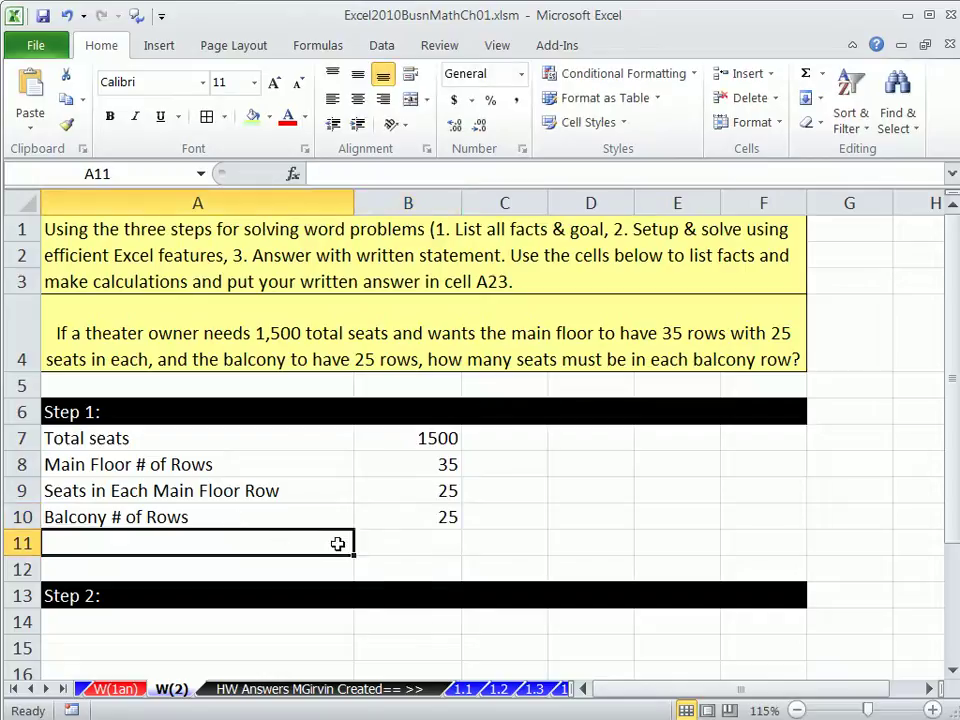
pyautogui.write('Go')
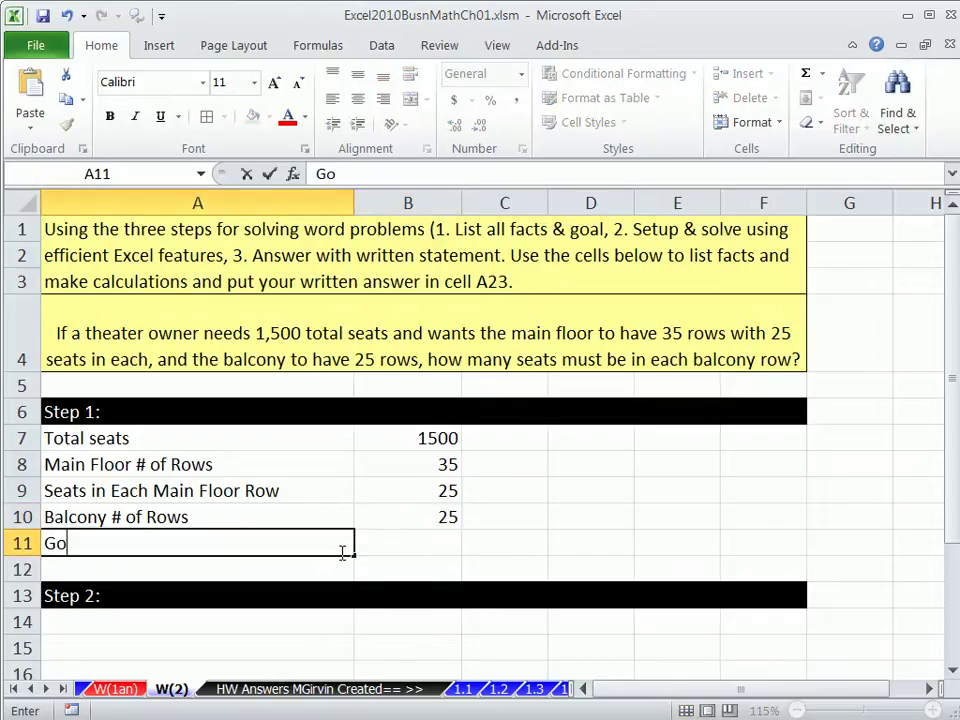
pyautogui.write('al:')
pyautogui.press('Tab')
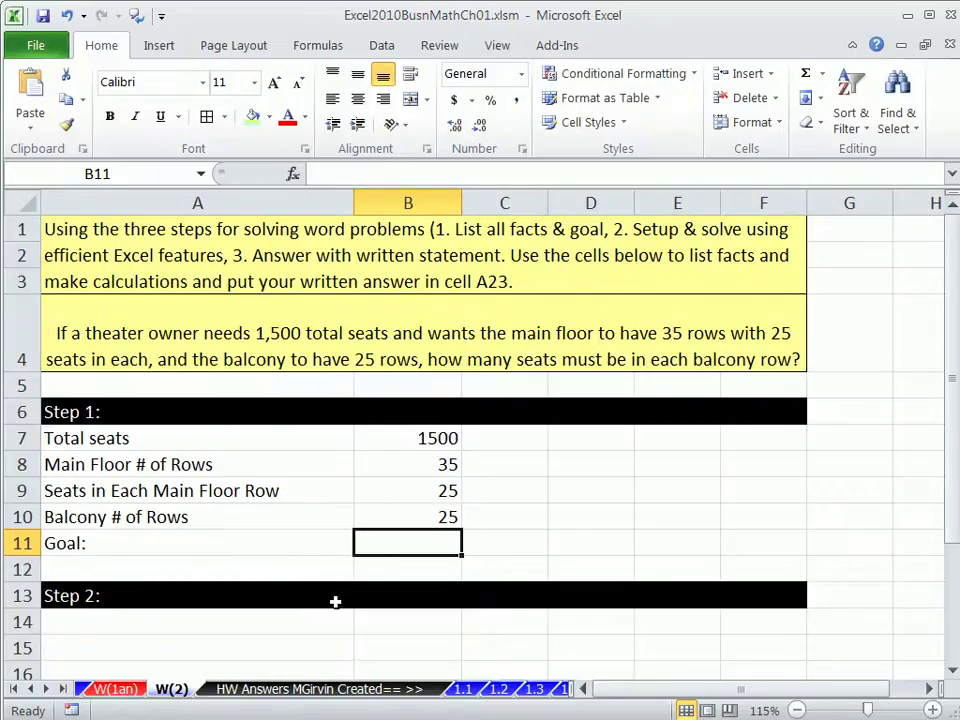
pyautogui.write('Find ')
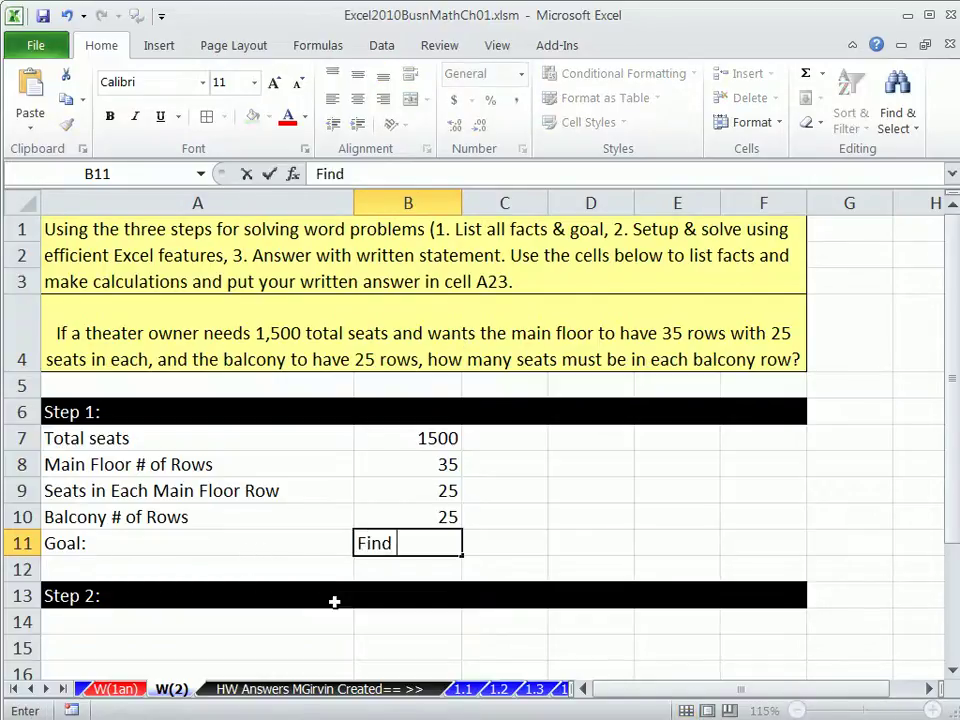
pyautogui.write('# of ')
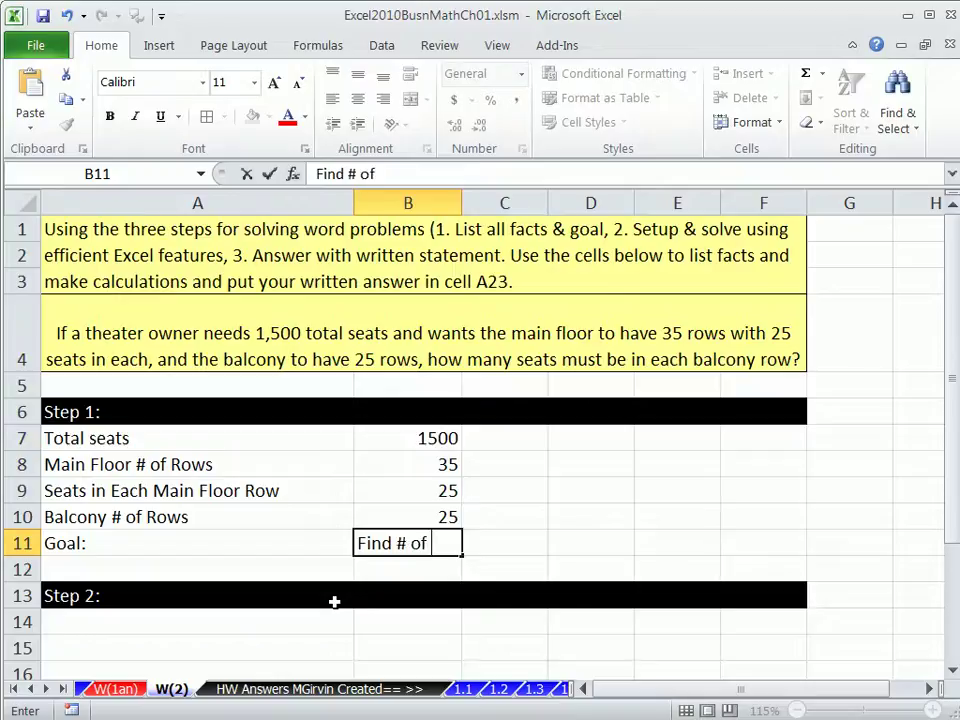
pyautogui.write('seats in')
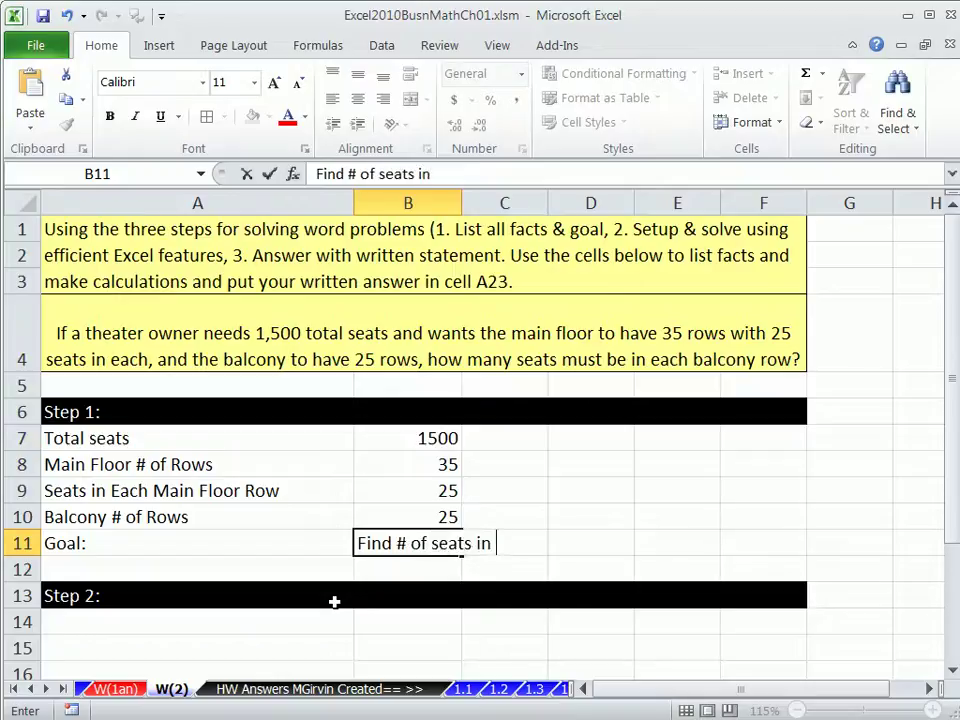
pyautogui.write(' each B')
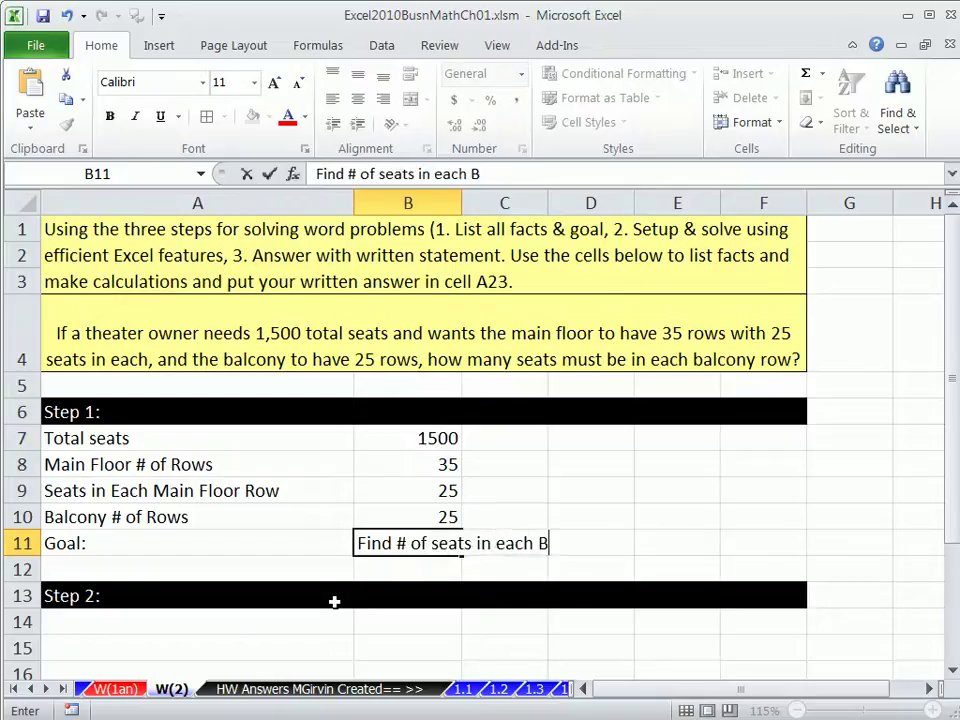
pyautogui.write('alcony')
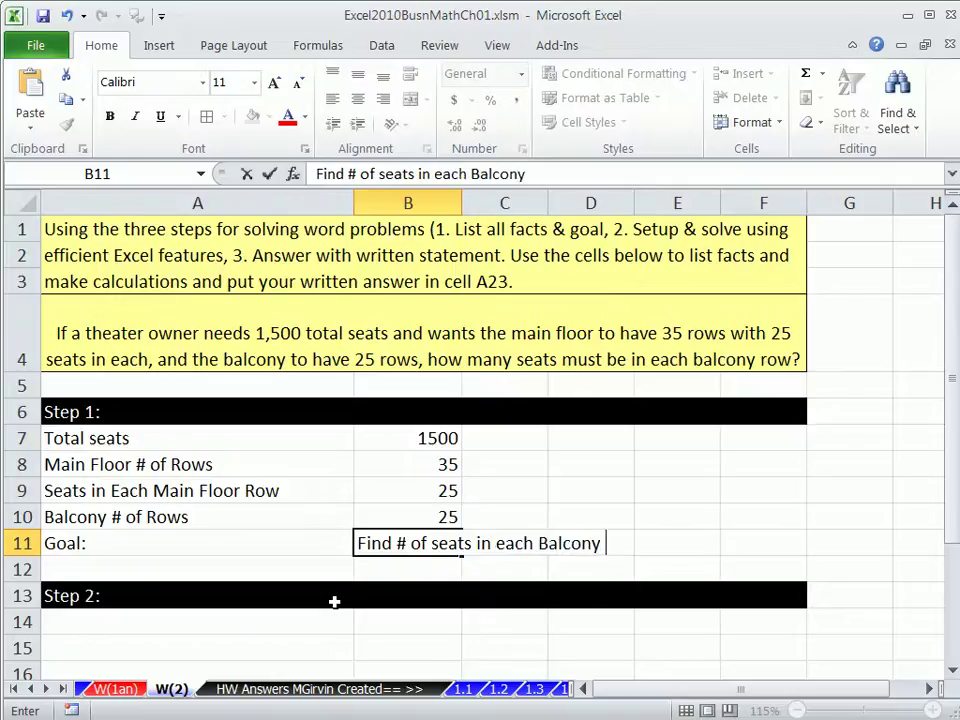
pyautogui.write(' Row')
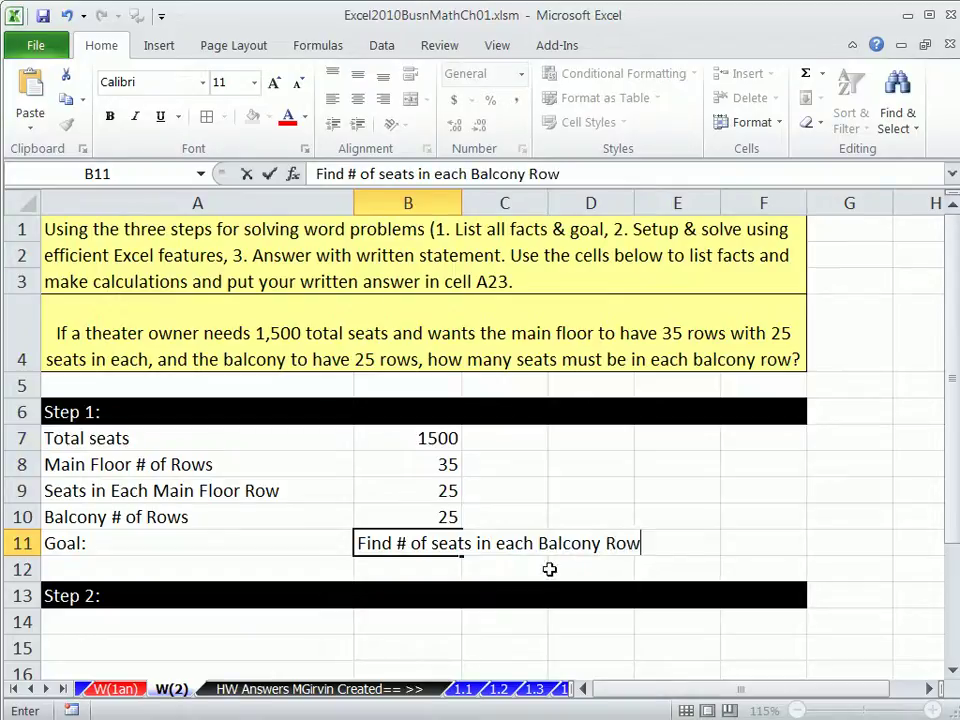
pyautogui.press('Return')
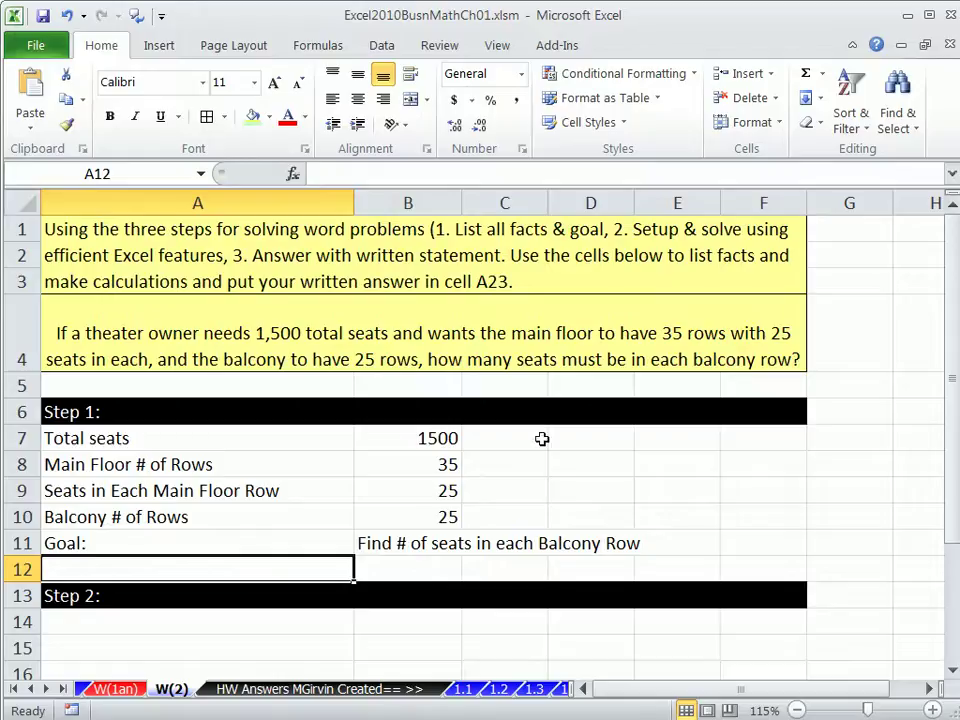
pyautogui.click(572, 496)
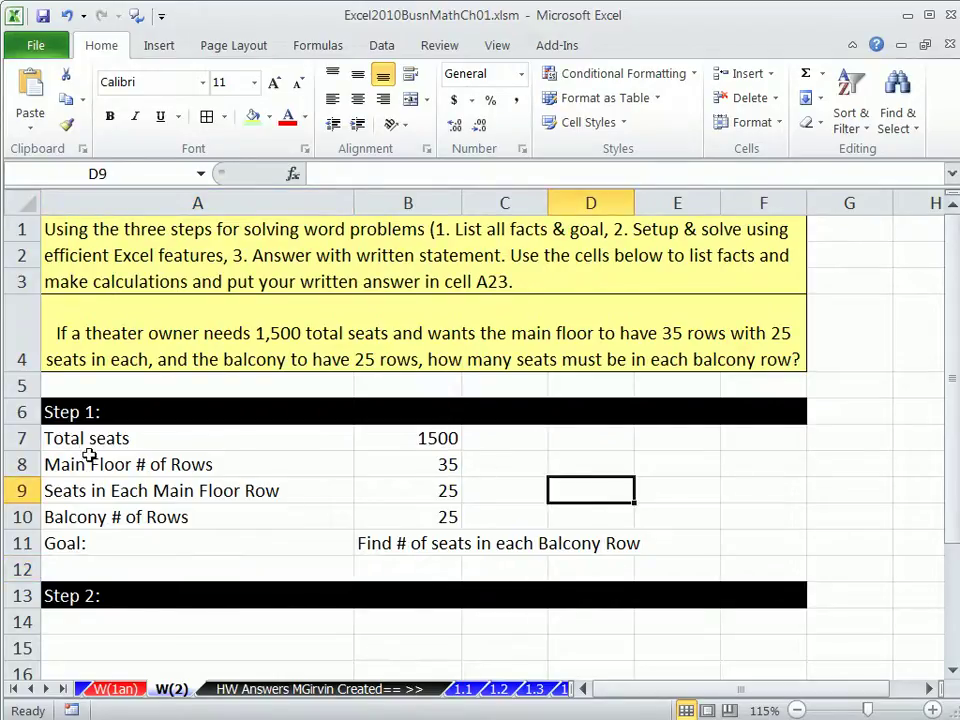
pyautogui.moveTo(100, 440); pyautogui.dragTo(356, 439)
pyautogui.moveTo(161, 465); pyautogui.dragTo(437, 466)
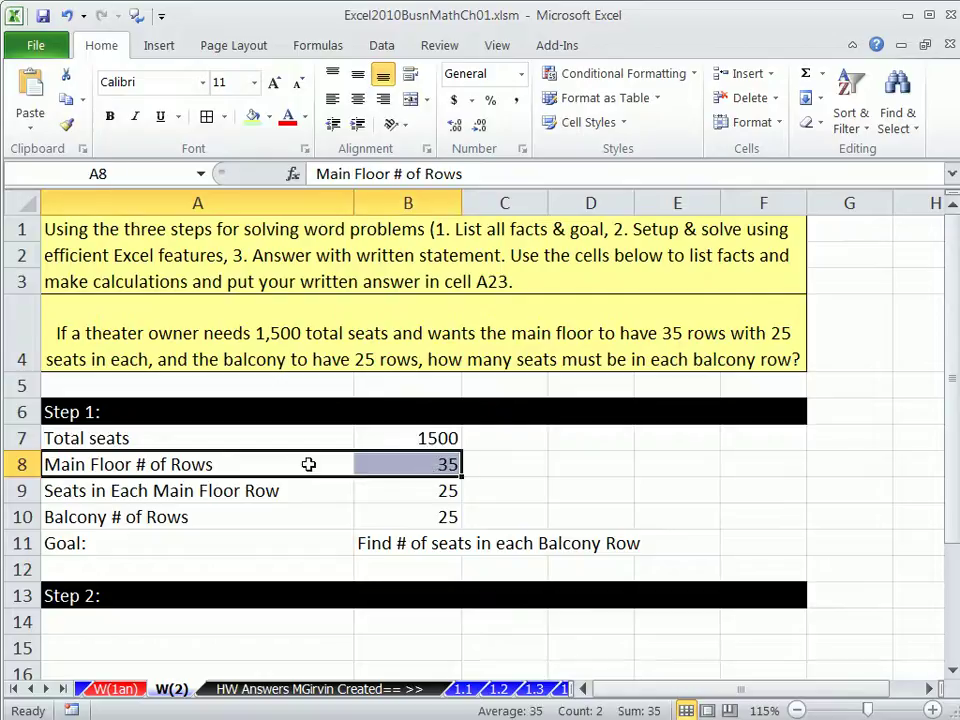
pyautogui.moveTo(128, 464); pyautogui.dragTo(375, 489)
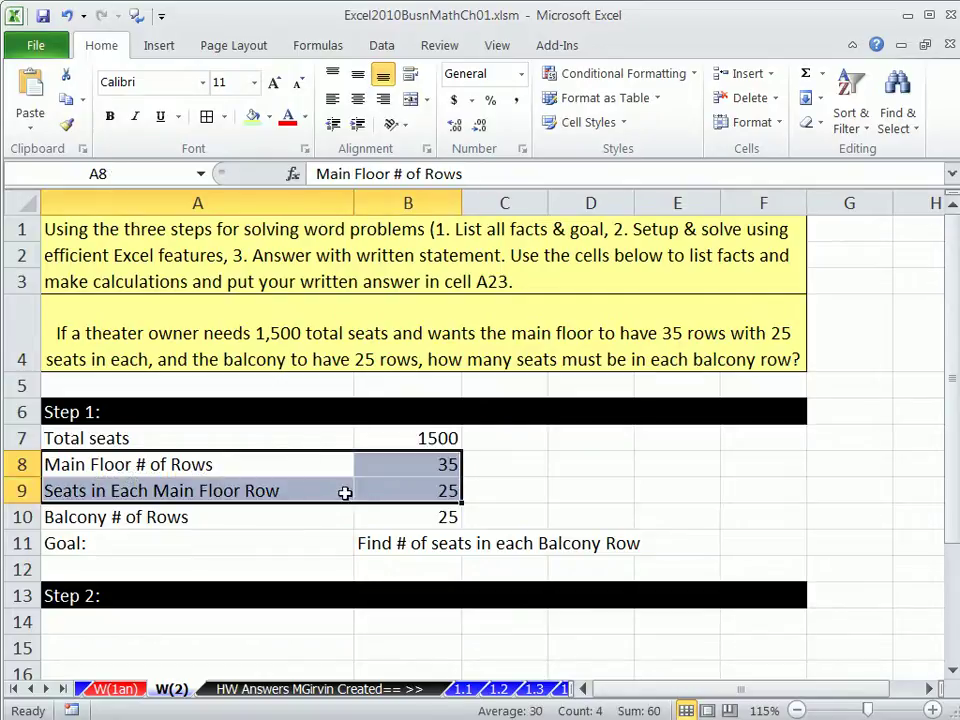
pyautogui.click(219, 464)
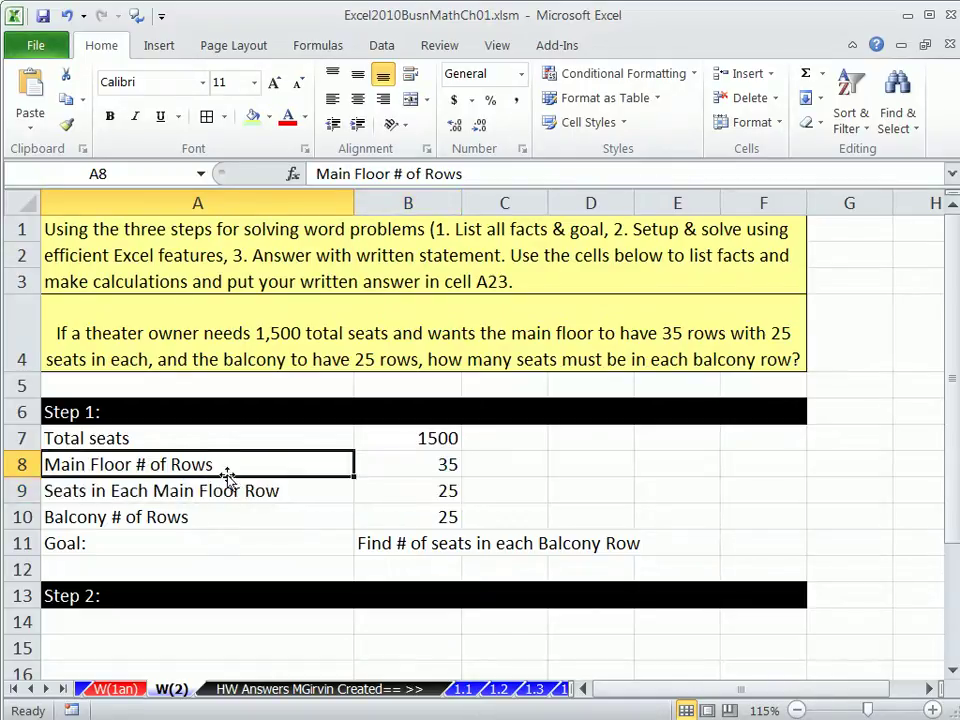
pyautogui.click(250, 492)
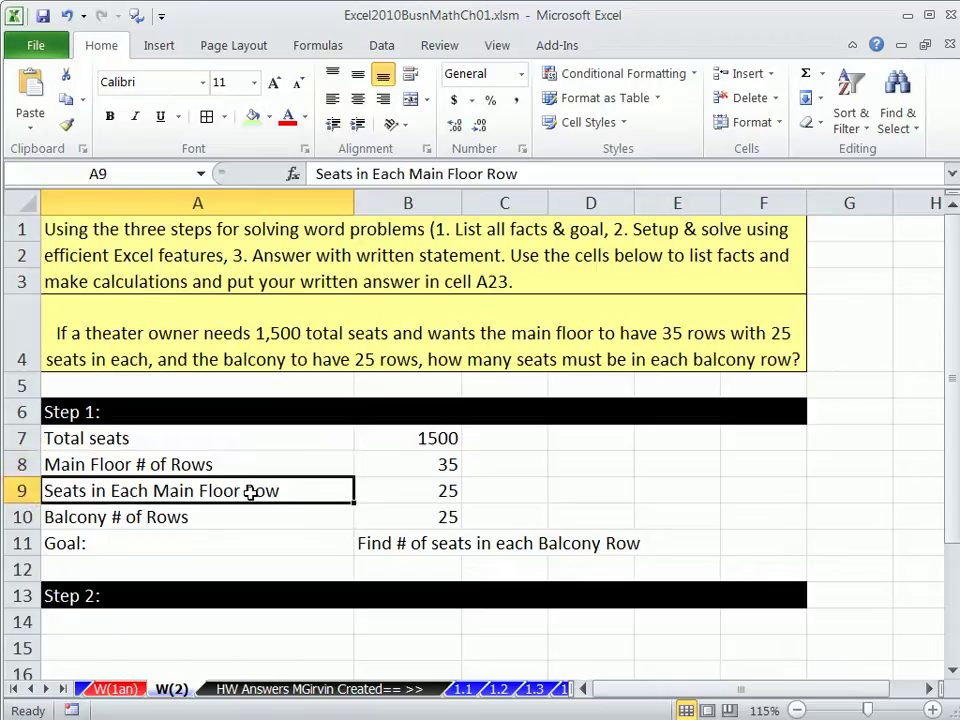
pyautogui.moveTo(229, 467); pyautogui.dragTo(416, 495)
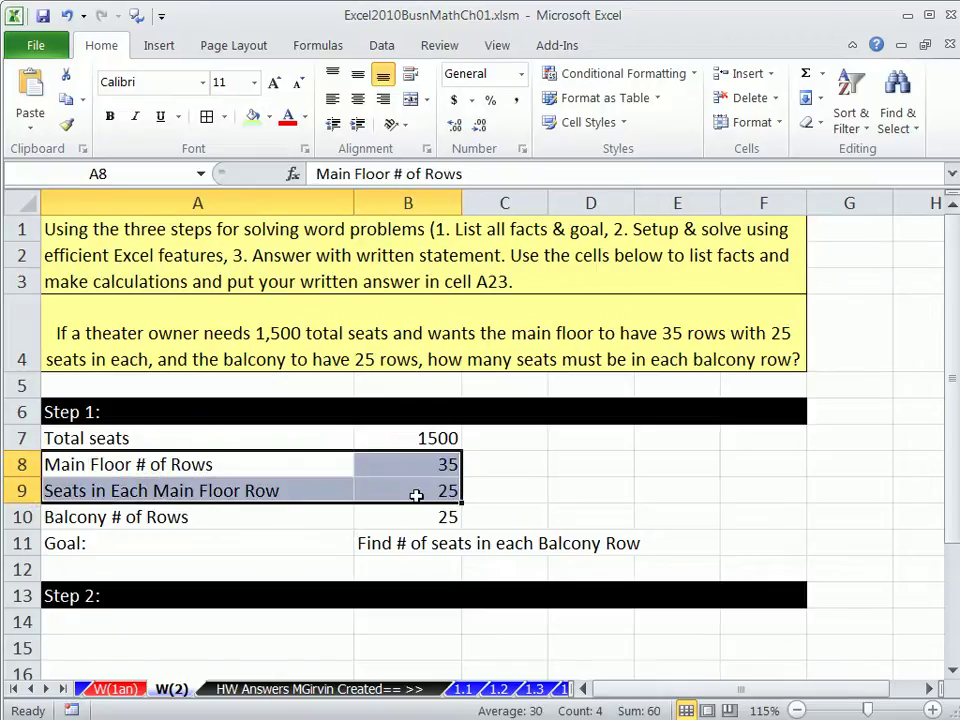
pyautogui.click(259, 627)
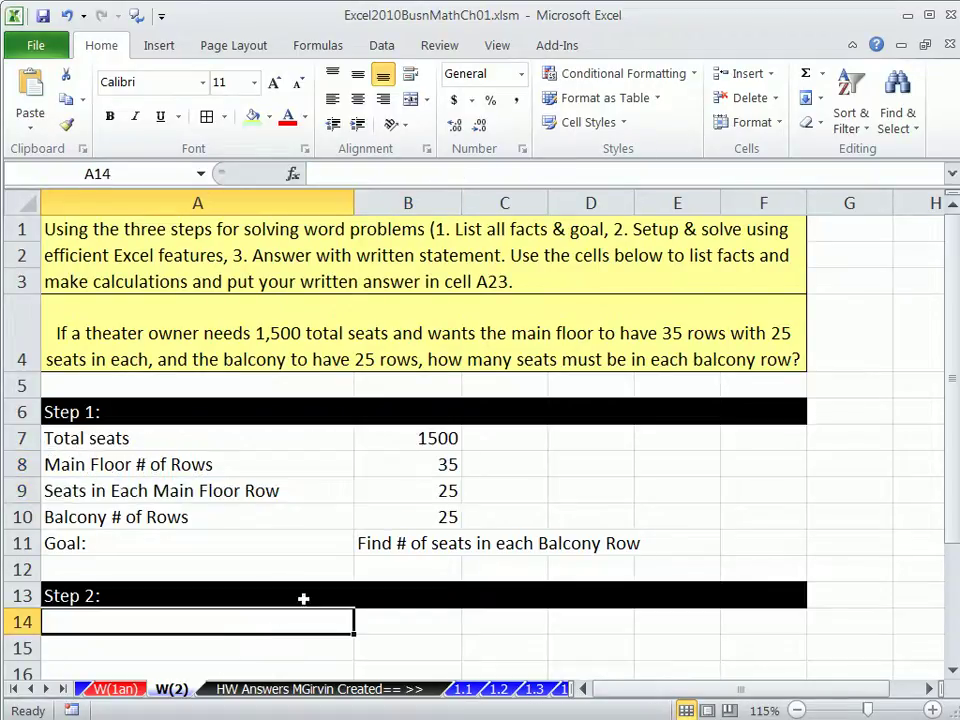
pyautogui.click(952, 673)
# Link A14 to the Total seats label and fill the link across A14:B15.
pyautogui.click(952, 673)
pyautogui.click(952, 673)
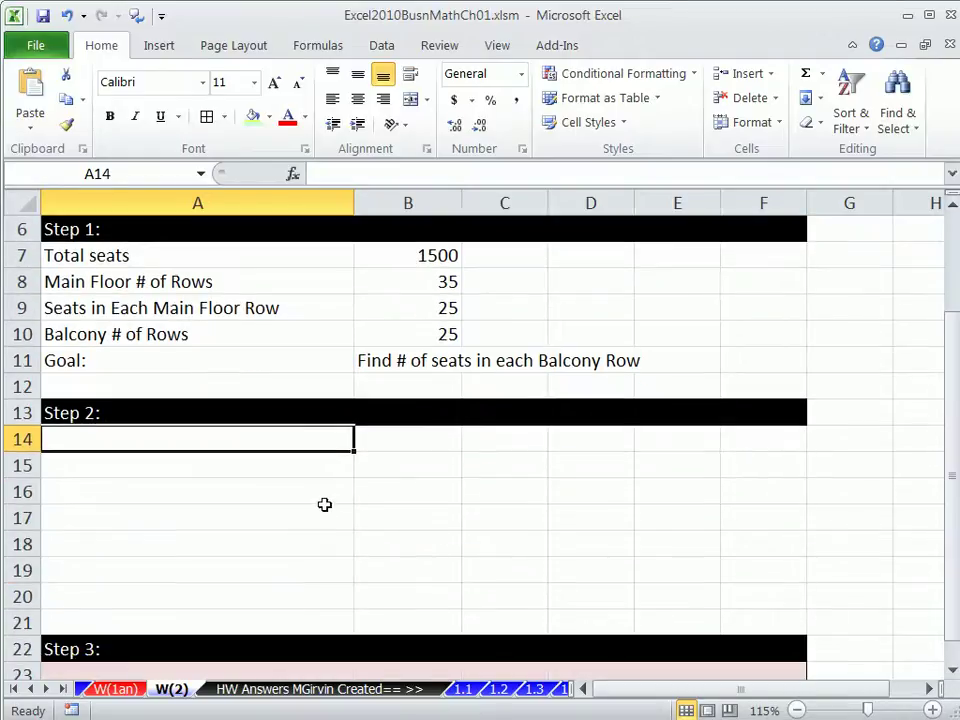
pyautogui.write('=')
pyautogui.click(122, 257)
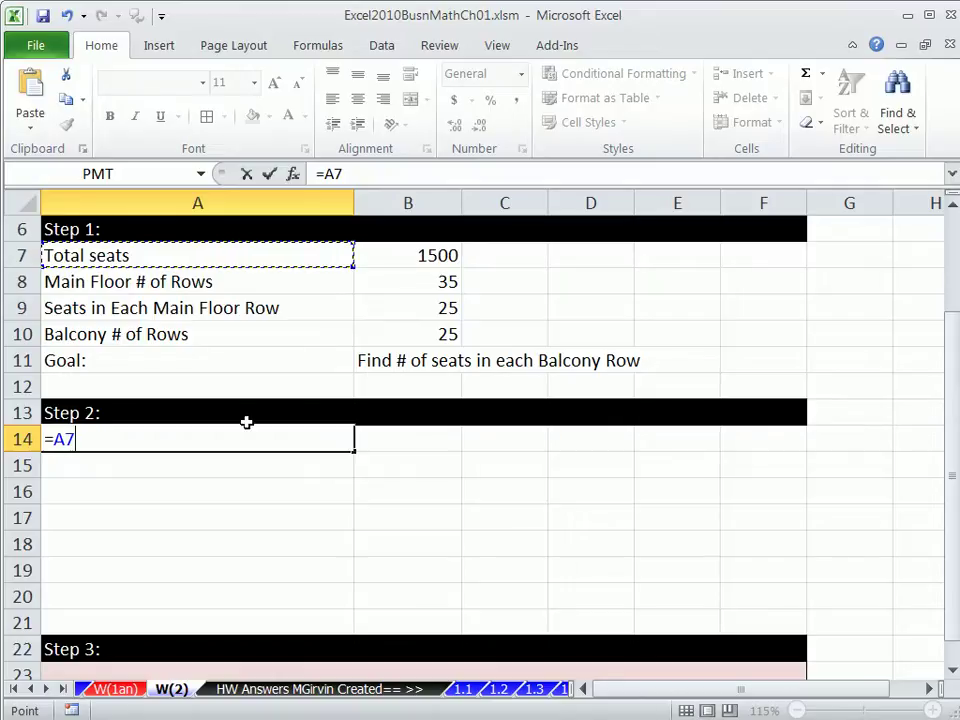
pyautogui.hotkey('ctrl', 'Return')
pyautogui.moveTo(354, 452); pyautogui.dragTo(356, 474)
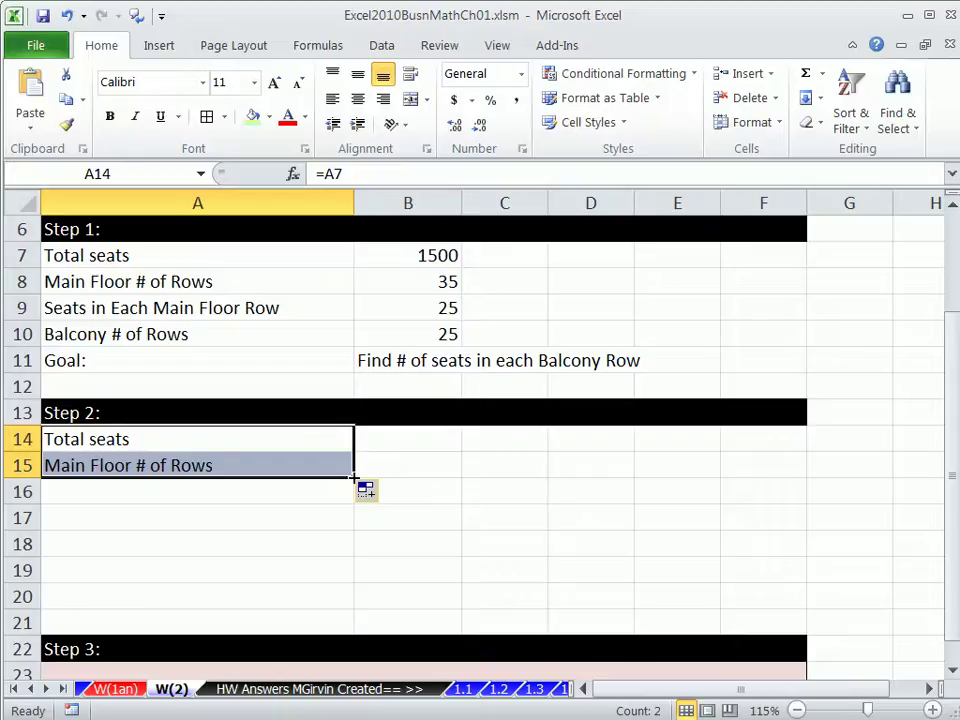
pyautogui.moveTo(354, 478)
pyautogui.mouseDown()
pyautogui.moveTo(343, 452)
pyautogui.moveTo(356, 478)
pyautogui.moveTo(433, 471)
pyautogui.moveTo(351, 478)
pyautogui.moveTo(514, 480)
pyautogui.moveTo(360, 480)
pyautogui.moveTo(358, 448)
pyautogui.moveTo(357, 469)
pyautogui.mouseUp()
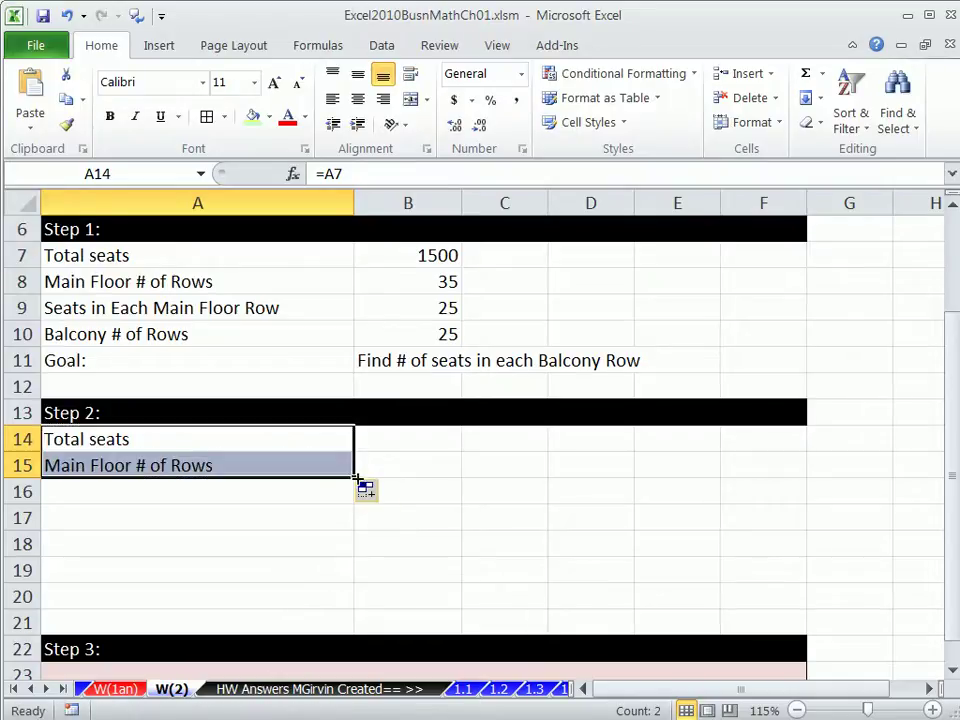
pyautogui.moveTo(355, 478); pyautogui.dragTo(457, 483)
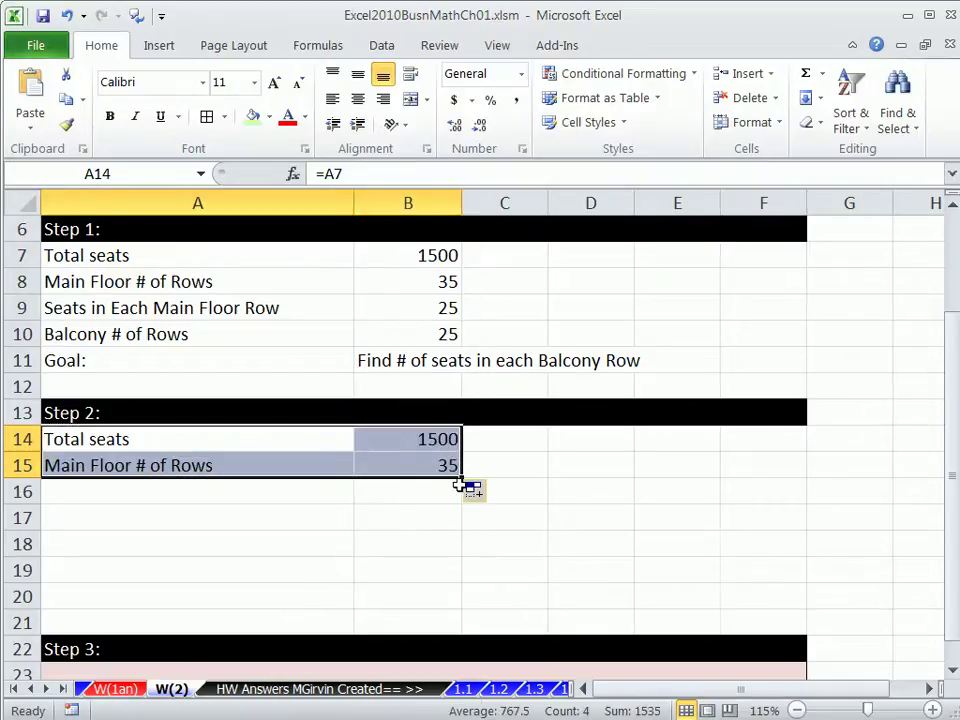
pyautogui.click(248, 495)
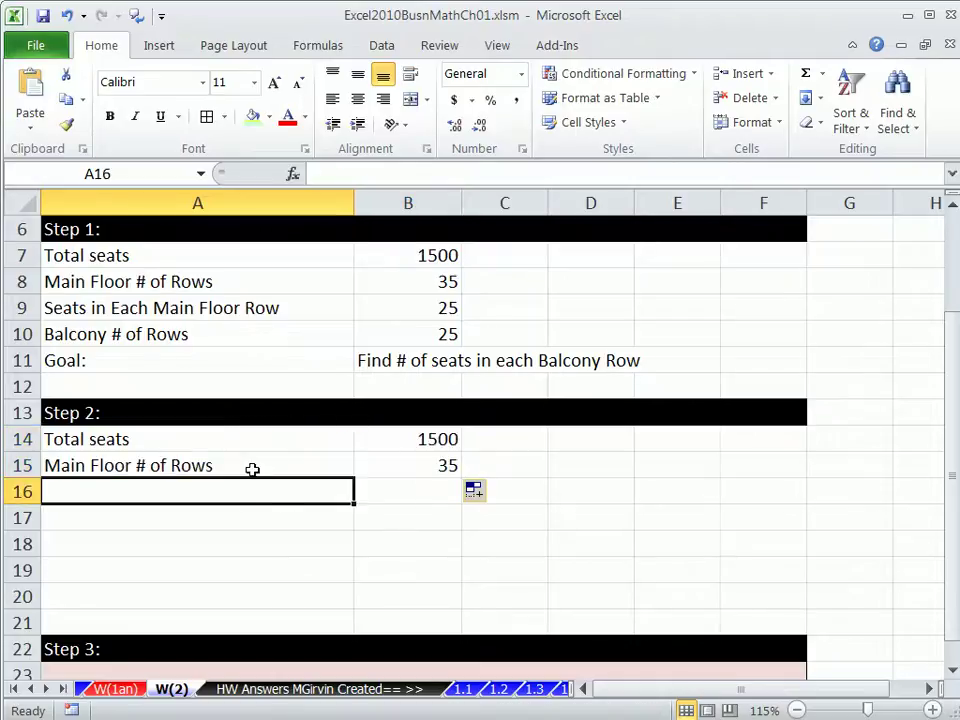
# Relink A14 to Main Floor # of Rows and fill A14:B15 to show 35 rows and 25 seats.
pyautogui.click(236, 444)
pyautogui.write('=')
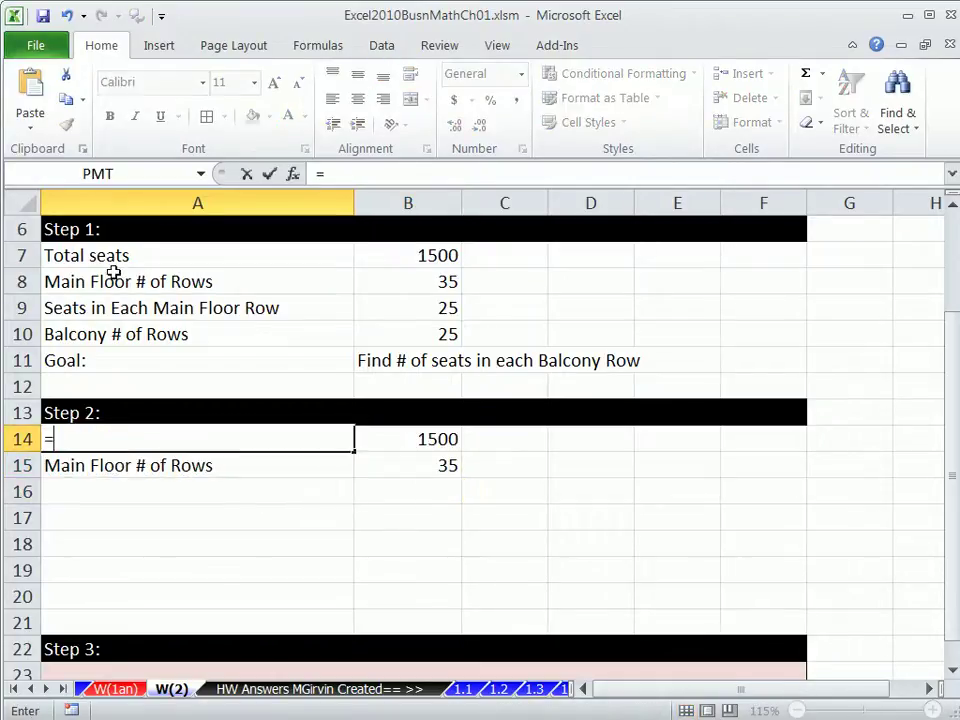
pyautogui.click(117, 282)
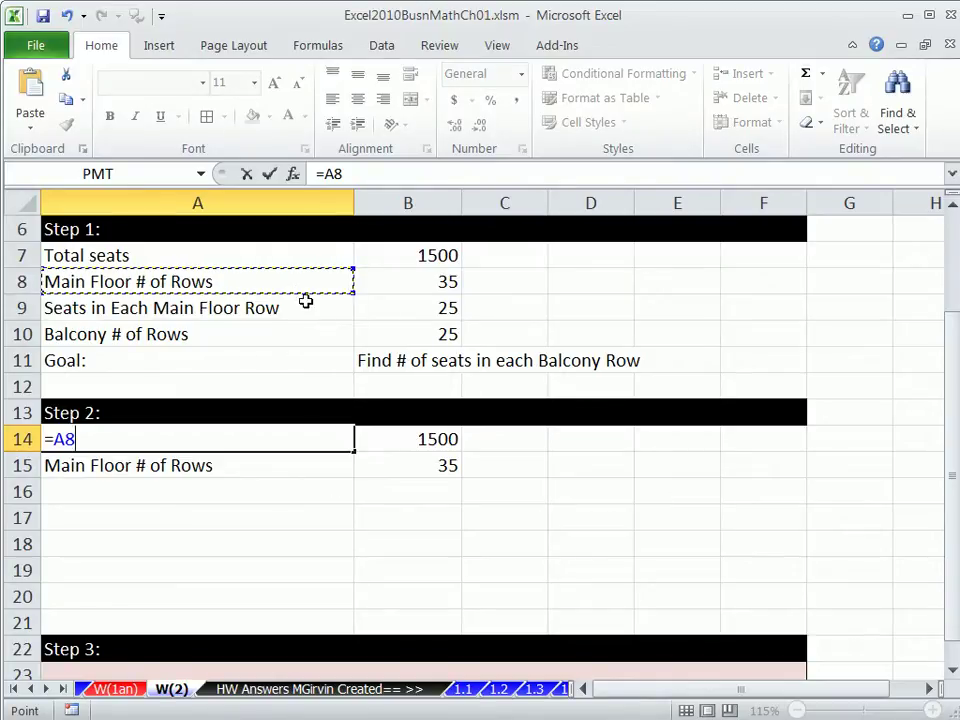
pyautogui.hotkey('ctrl', 'Return')
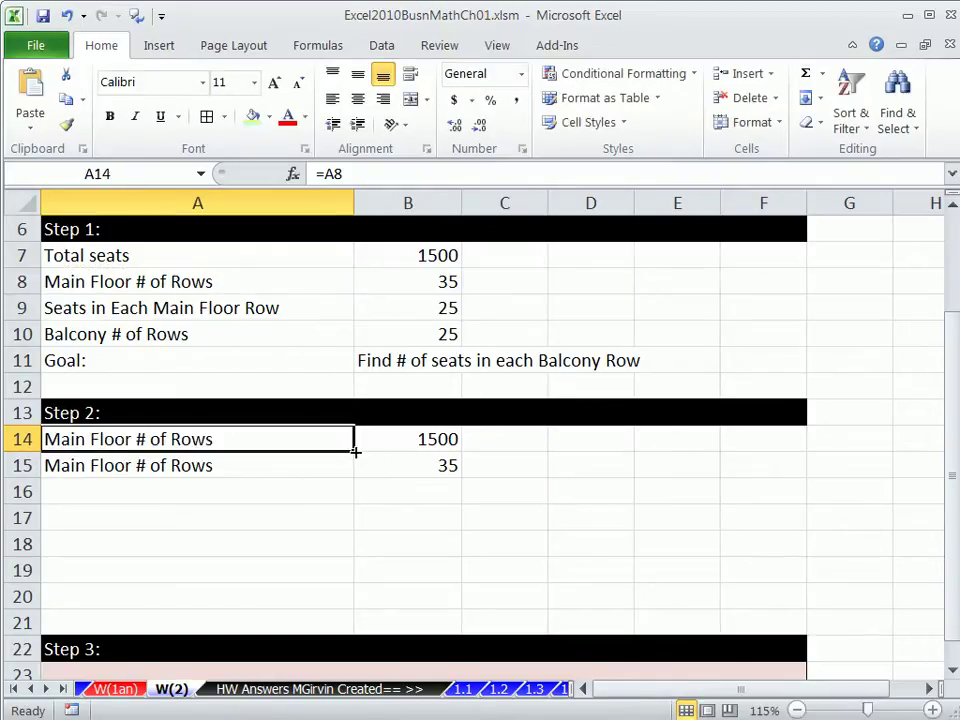
pyautogui.moveTo(355, 452); pyautogui.dragTo(445, 482)
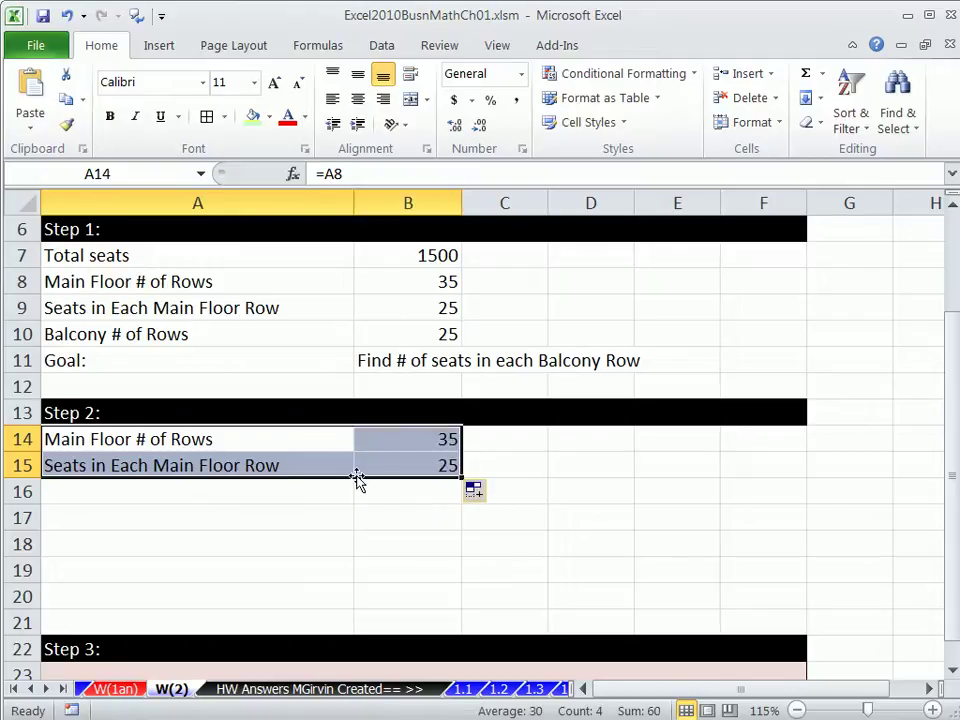
pyautogui.click(292, 448)
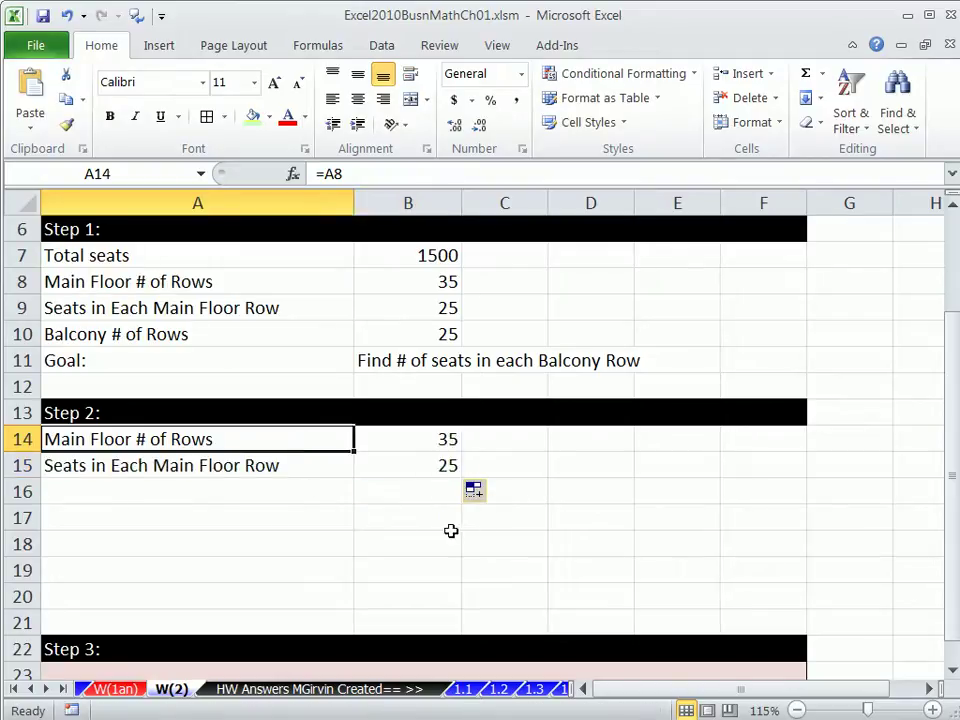
pyautogui.click(310, 493)
# Label A16 'Total Seats on Main Floor' and shade A14:B15 and B16 green.
pyautogui.write('Total')
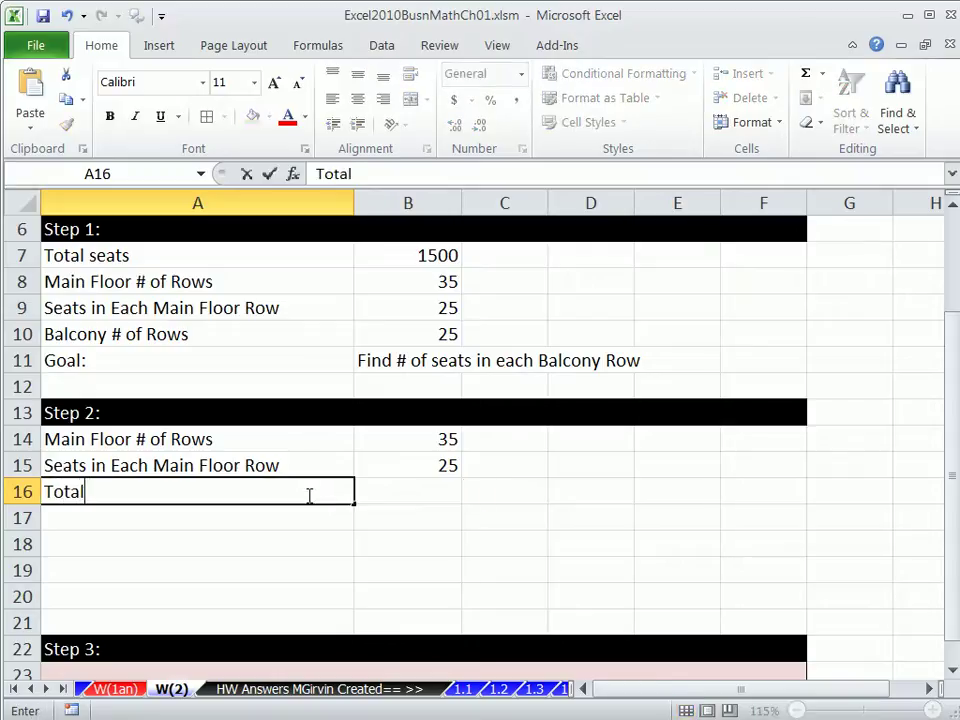
pyautogui.write(' Seats o')
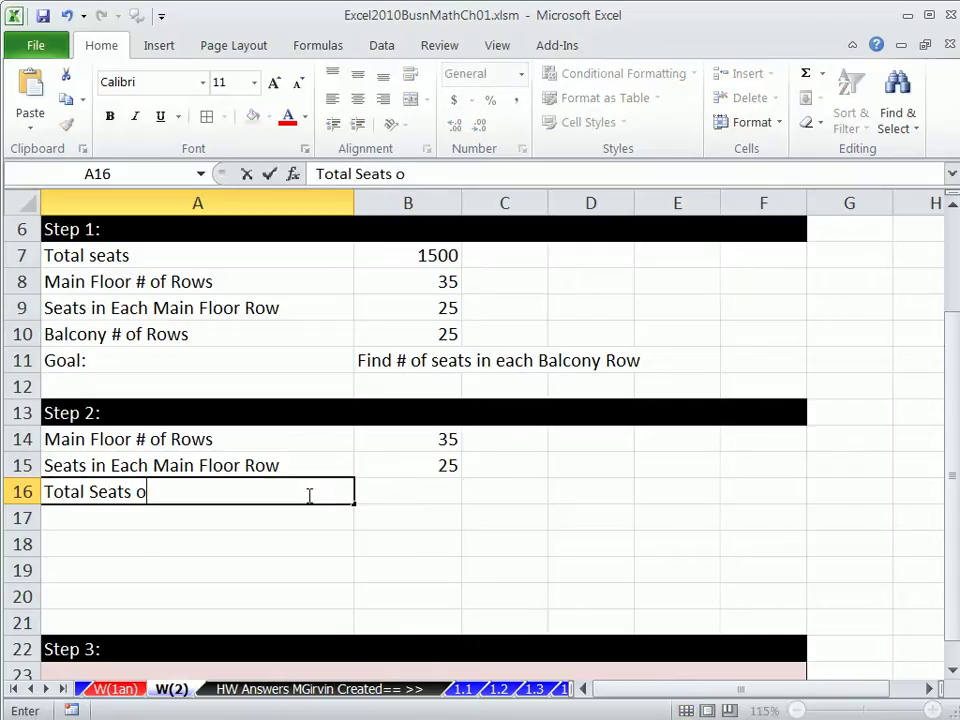
pyautogui.write('n Main Floor')
pyautogui.press('Tab')
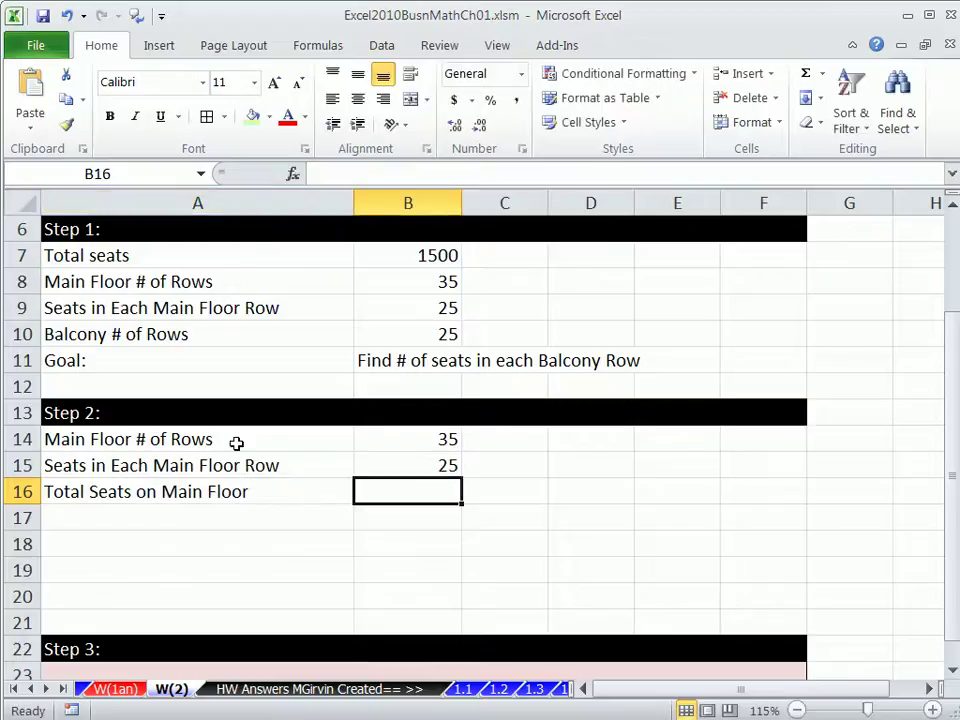
pyautogui.moveTo(222, 441); pyautogui.dragTo(420, 468)
pyautogui.keyDown('ctrl'); pyautogui.click(410, 490); pyautogui.keyUp('ctrl')
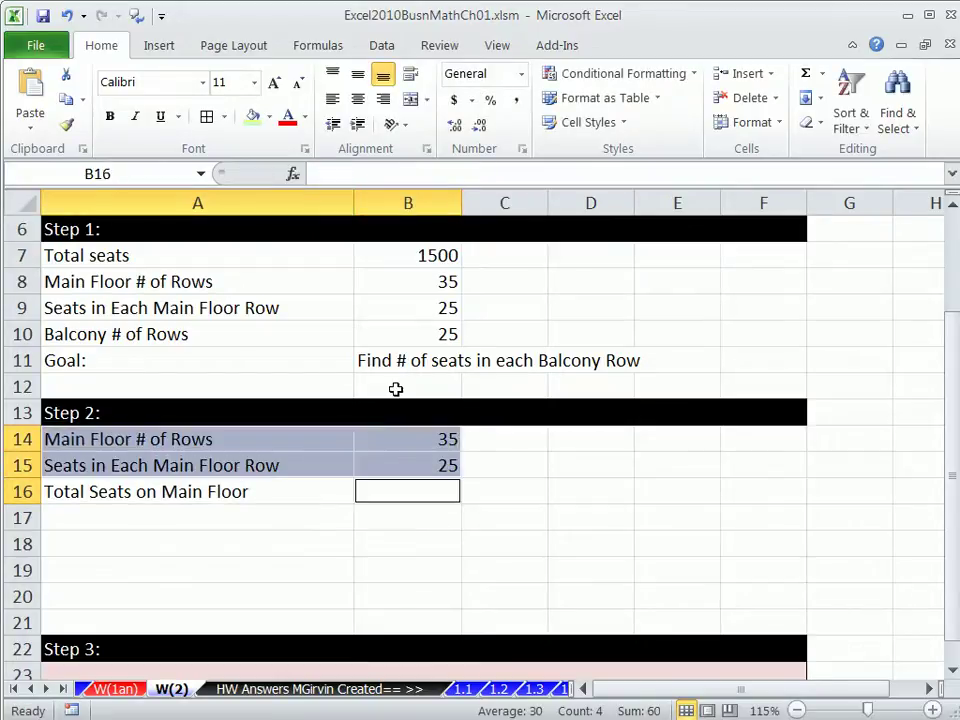
pyautogui.click(250, 118)
# Enter =B15*B14 in B16 to get 875 main floor seats.
pyautogui.click(287, 492)
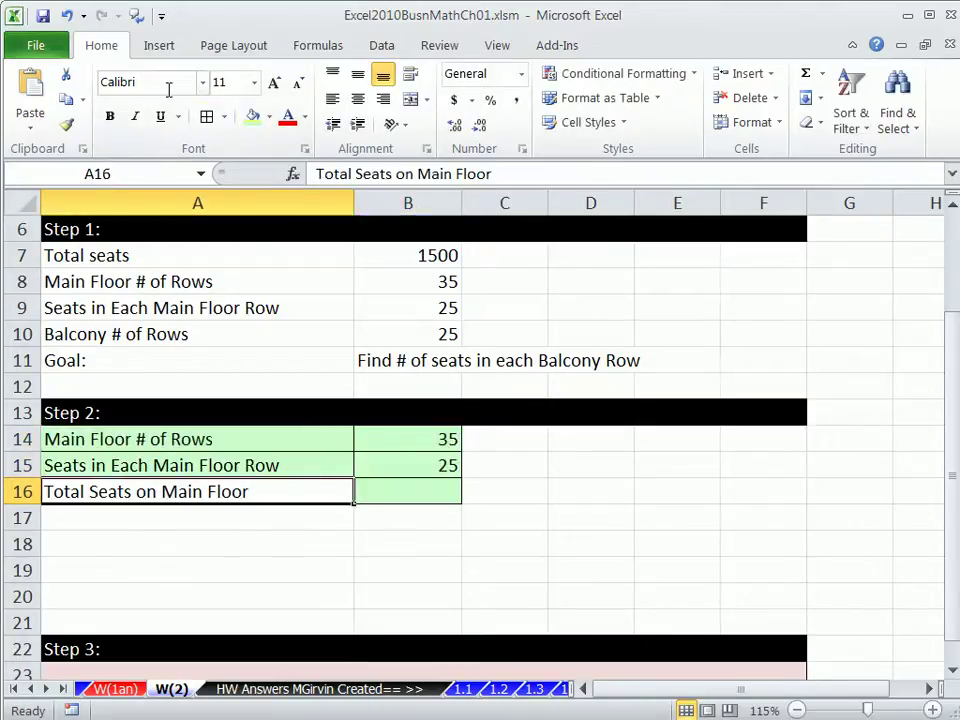
pyautogui.click(437, 490)
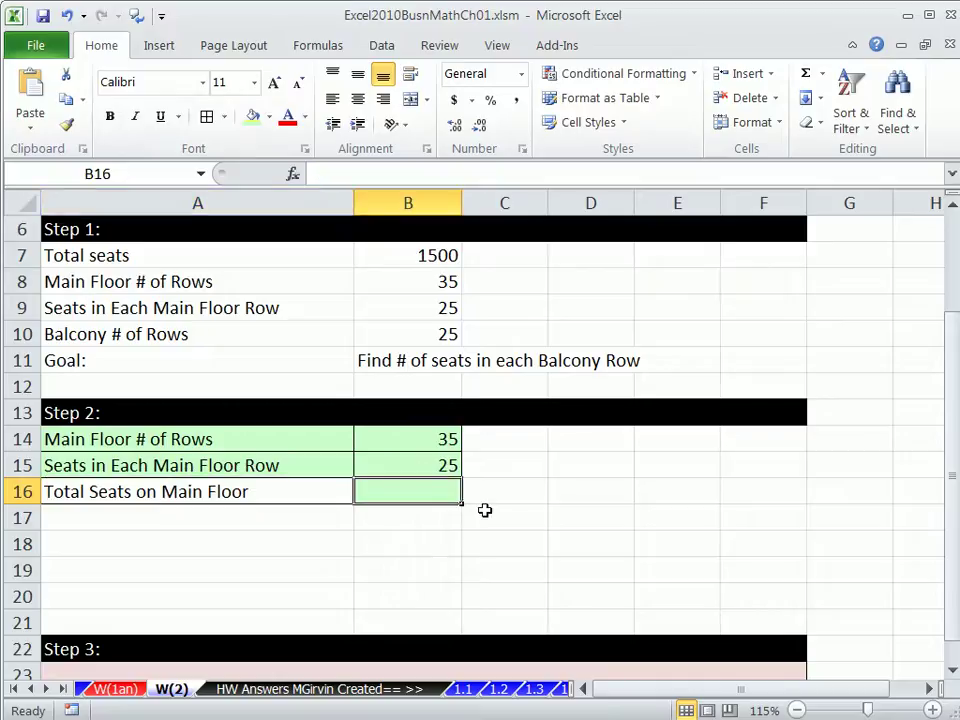
pyautogui.write('=')
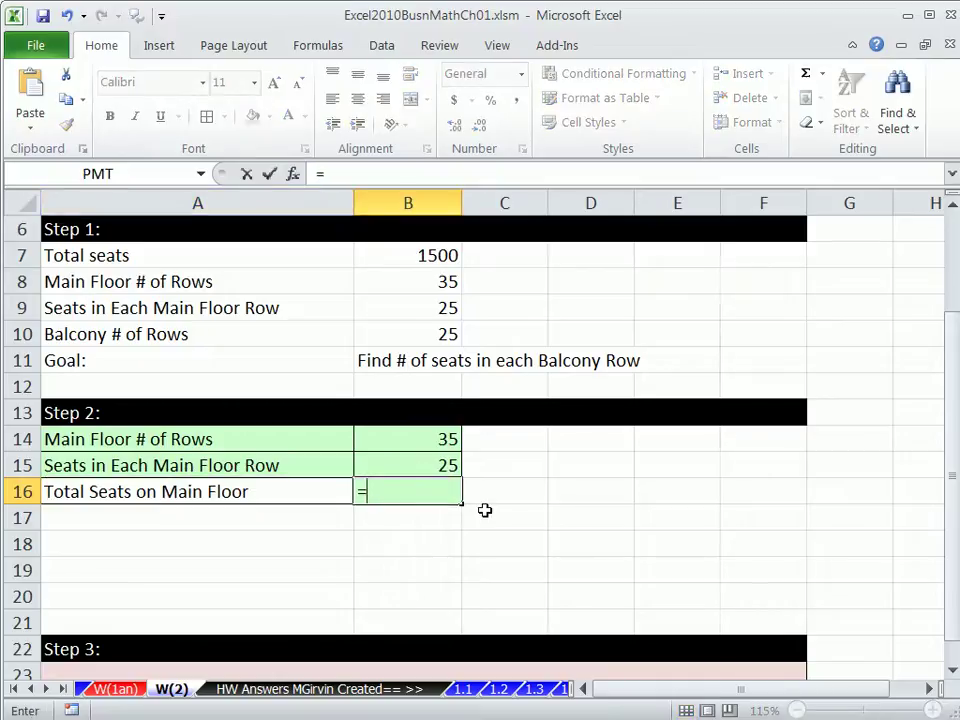
pyautogui.press('Up')
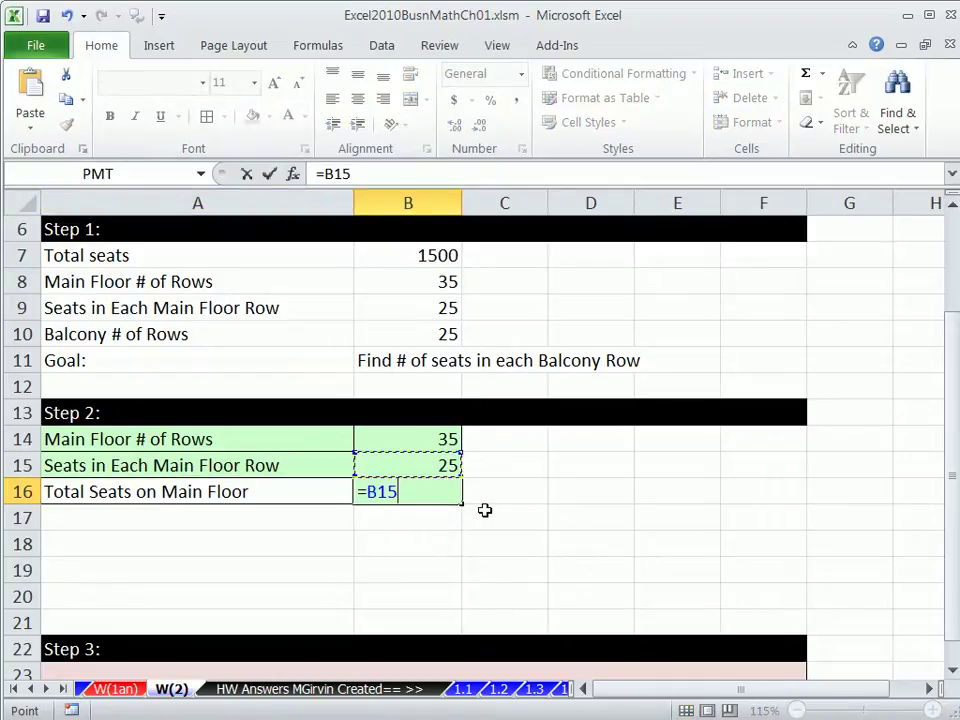
pyautogui.write('*')
pyautogui.press('Up')
pyautogui.press('Up')
pyautogui.press('Return')
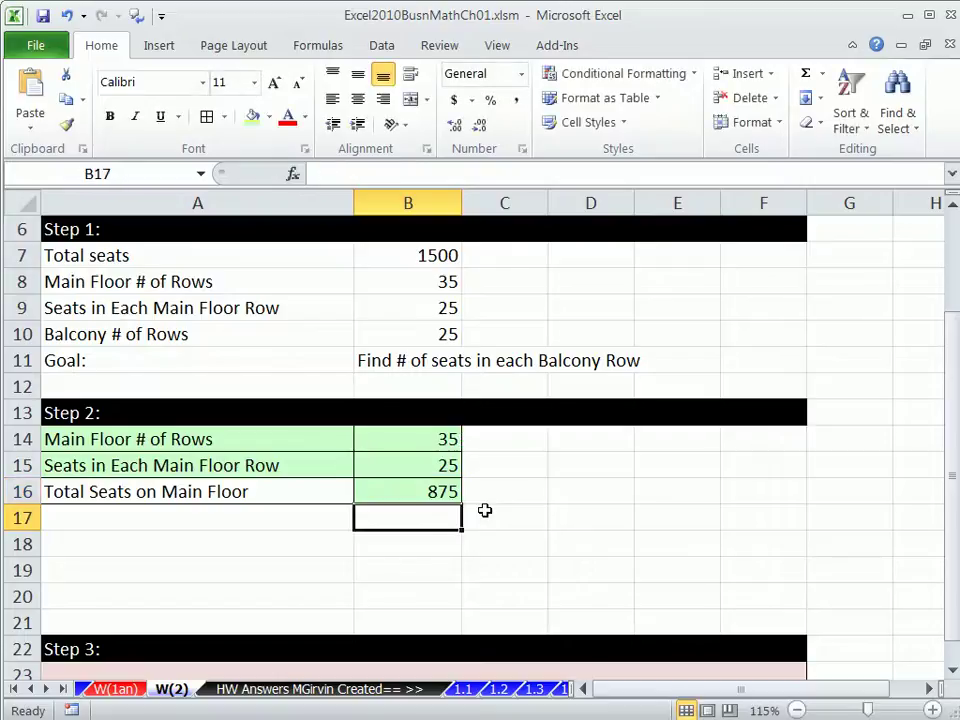
pyautogui.click(407, 497)
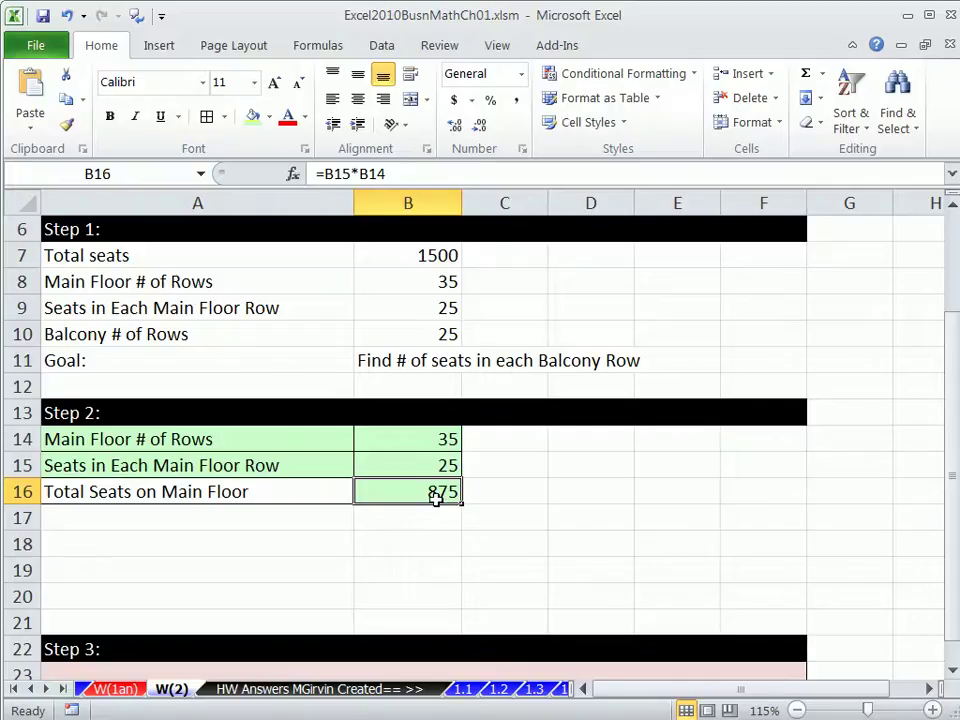
# Add a medium solid top border to the 875 total in B16.
pyautogui.click(552, 515)
pyautogui.moveTo(415, 440); pyautogui.dragTo(418, 465)
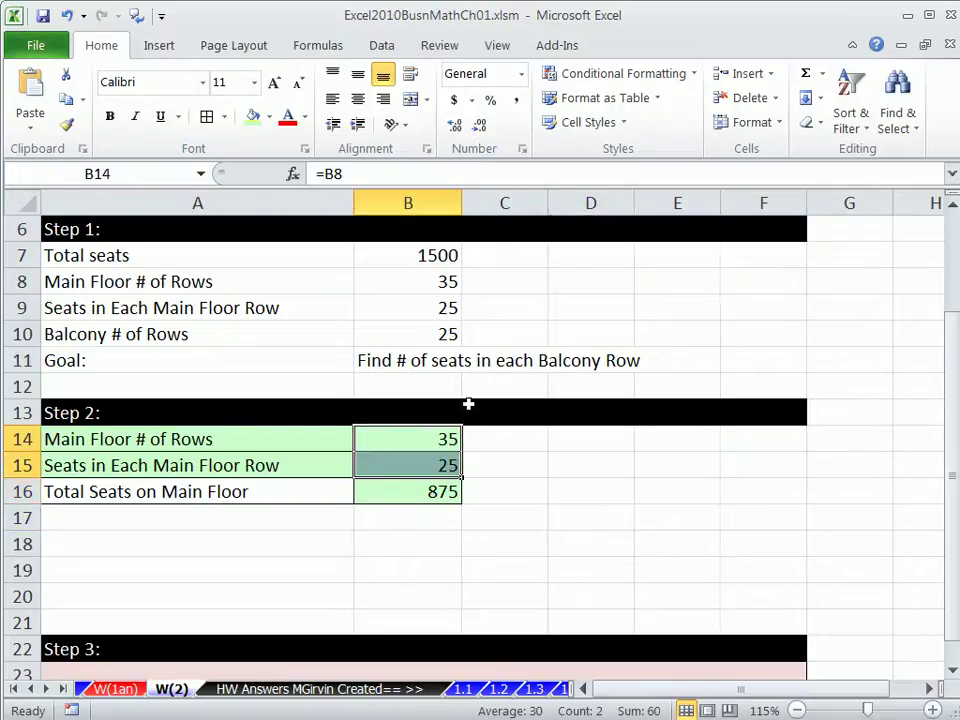
pyautogui.click(426, 491)
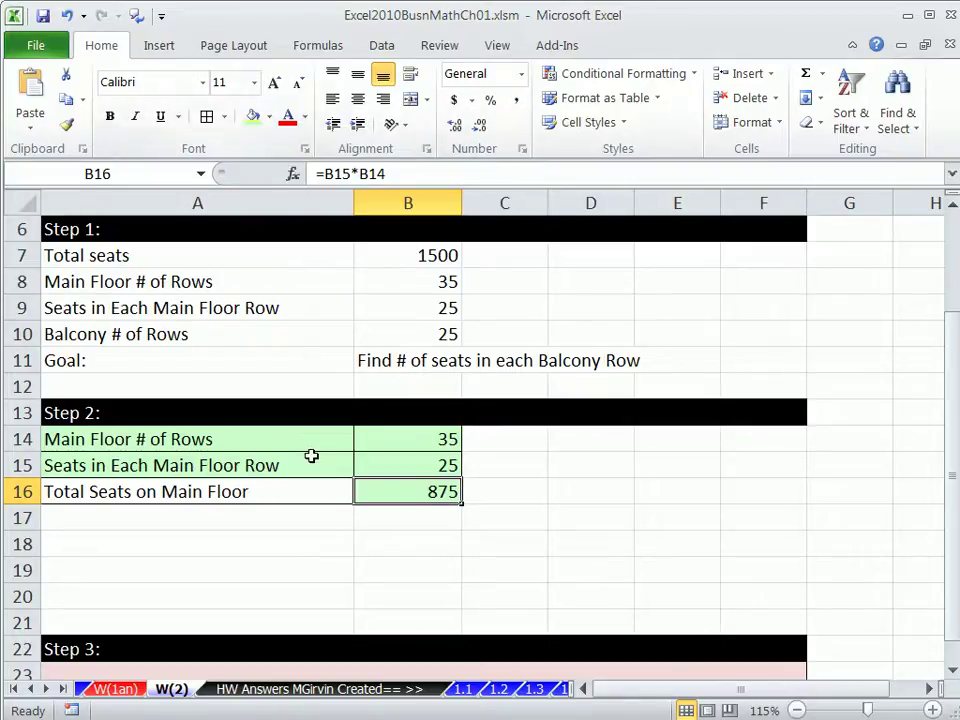
pyautogui.hotkey('ctrl', '1')
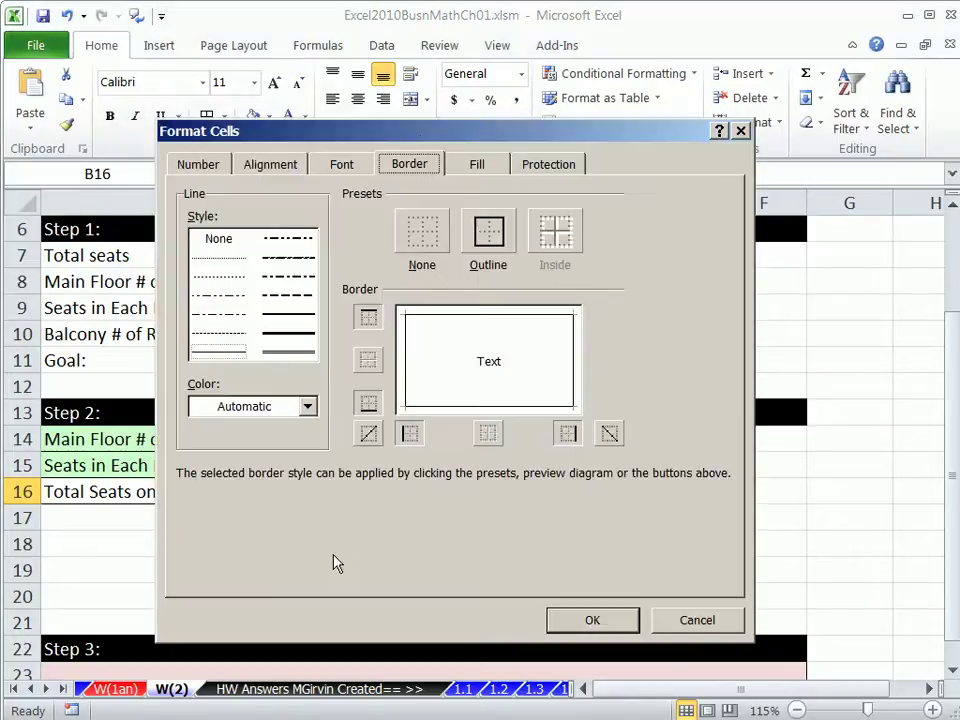
pyautogui.click(198, 164)
pyautogui.click(270, 164)
pyautogui.click(341, 164)
pyautogui.click(409, 164)
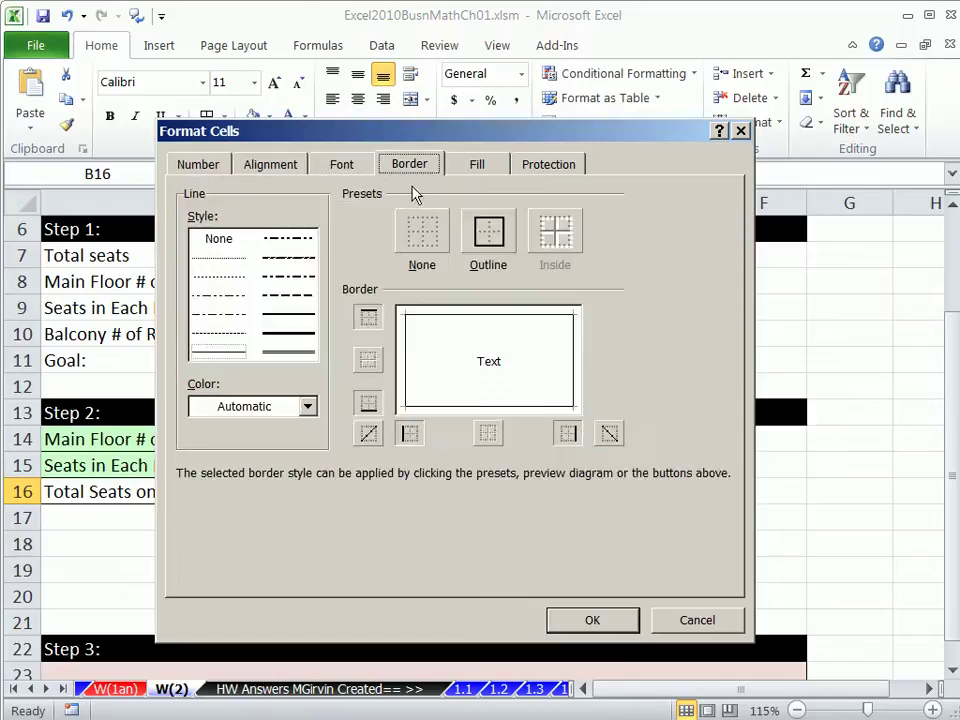
pyautogui.click(285, 318)
pyautogui.click(435, 324)
pyautogui.click(588, 623)
pyautogui.click(570, 496)
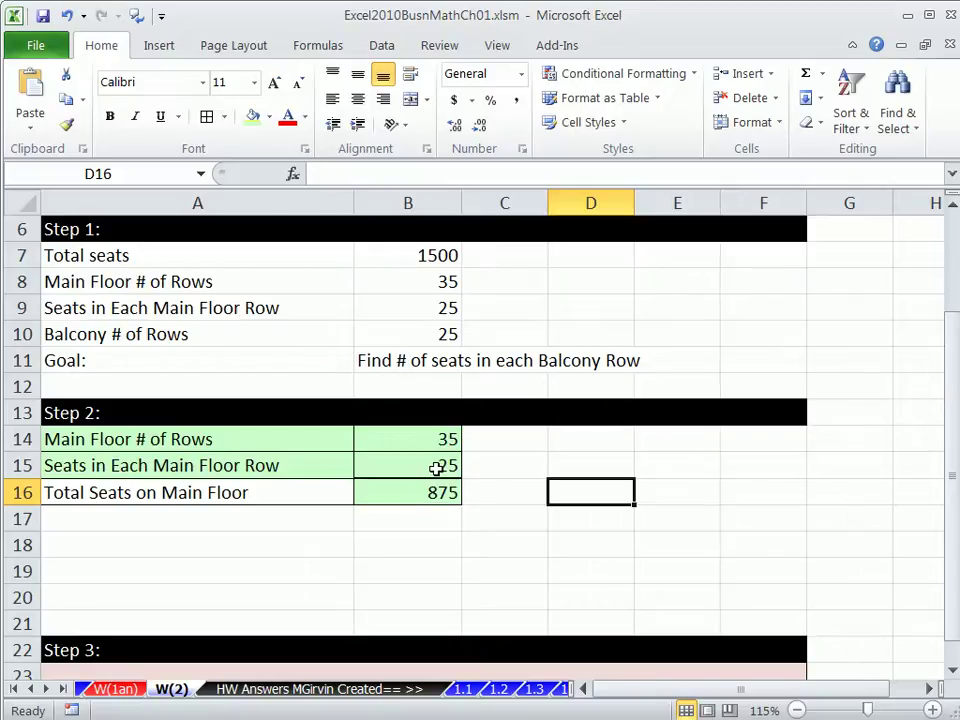
pyautogui.click(226, 521)
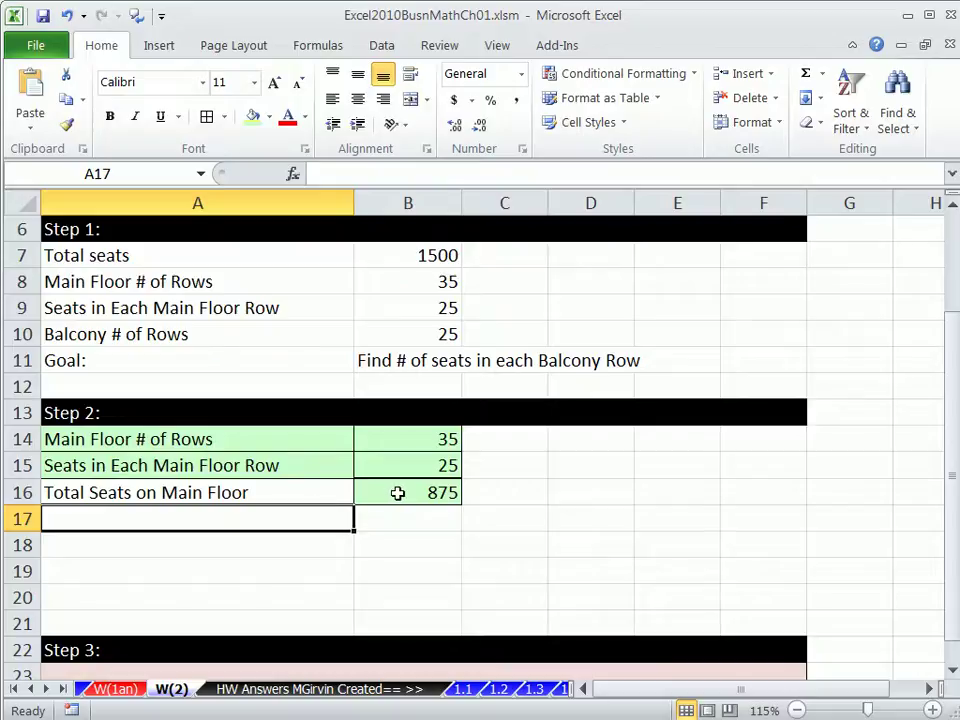
# Link row 17 to the Total seats fact, showing 1500, and shade it green.
pyautogui.moveTo(300, 256); pyautogui.dragTo(445, 257)
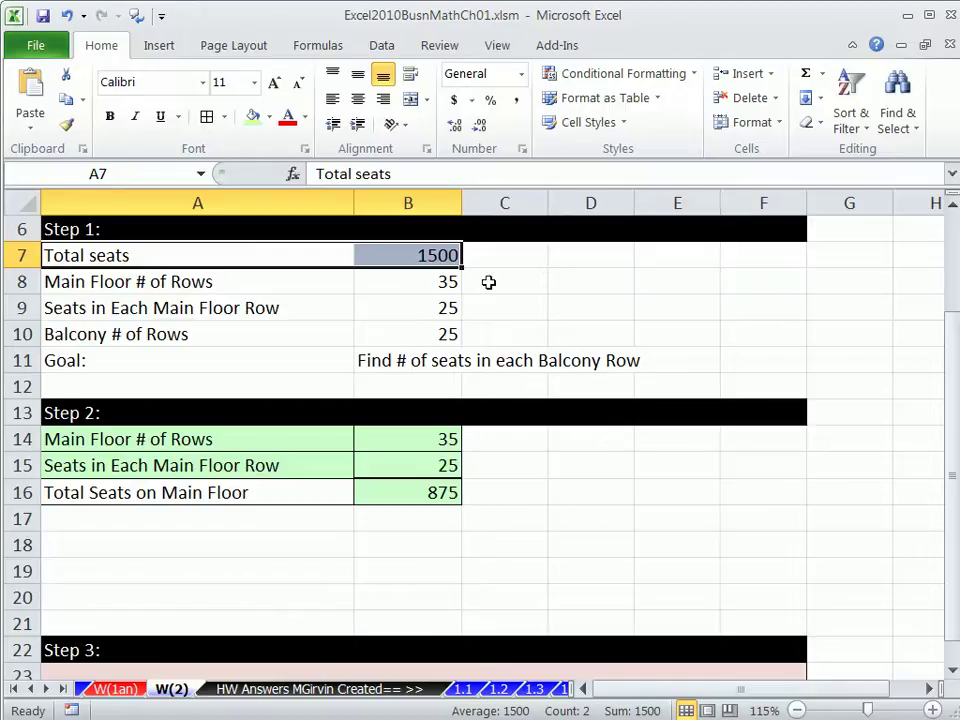
pyautogui.click(300, 520)
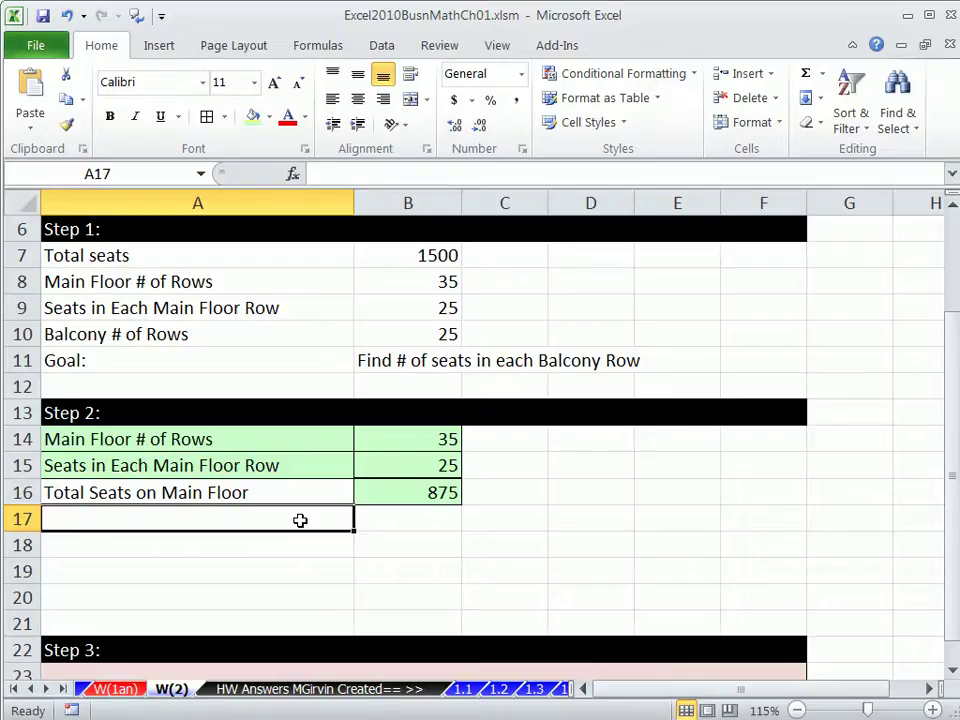
pyautogui.write('=')
pyautogui.click(215, 258)
pyautogui.hotkey('ctrl', 'Return')
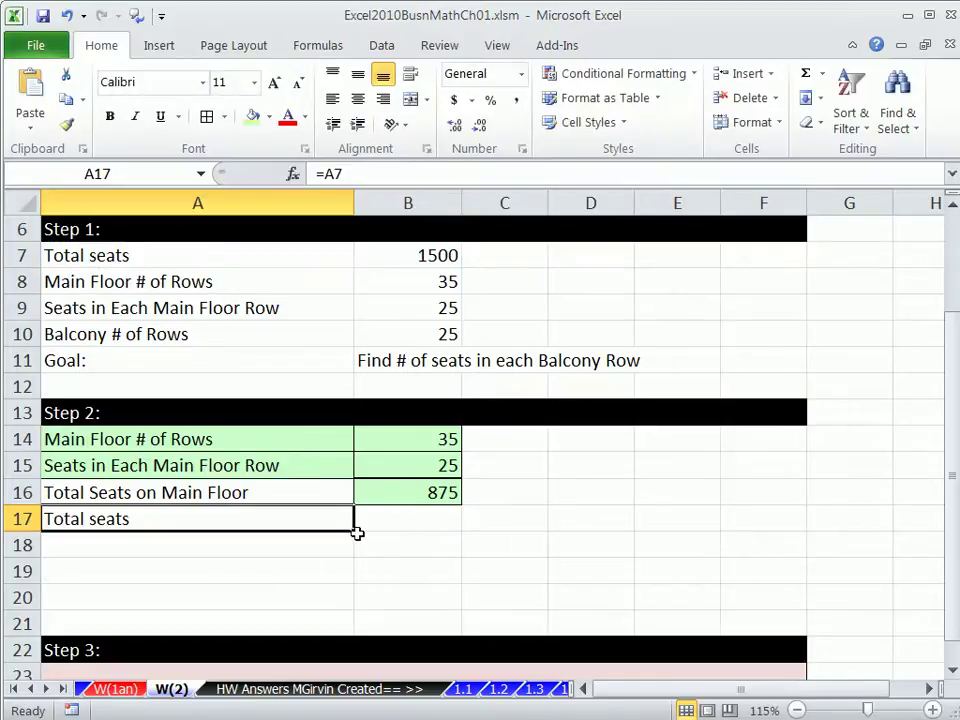
pyautogui.moveTo(354, 533); pyautogui.dragTo(422, 538)
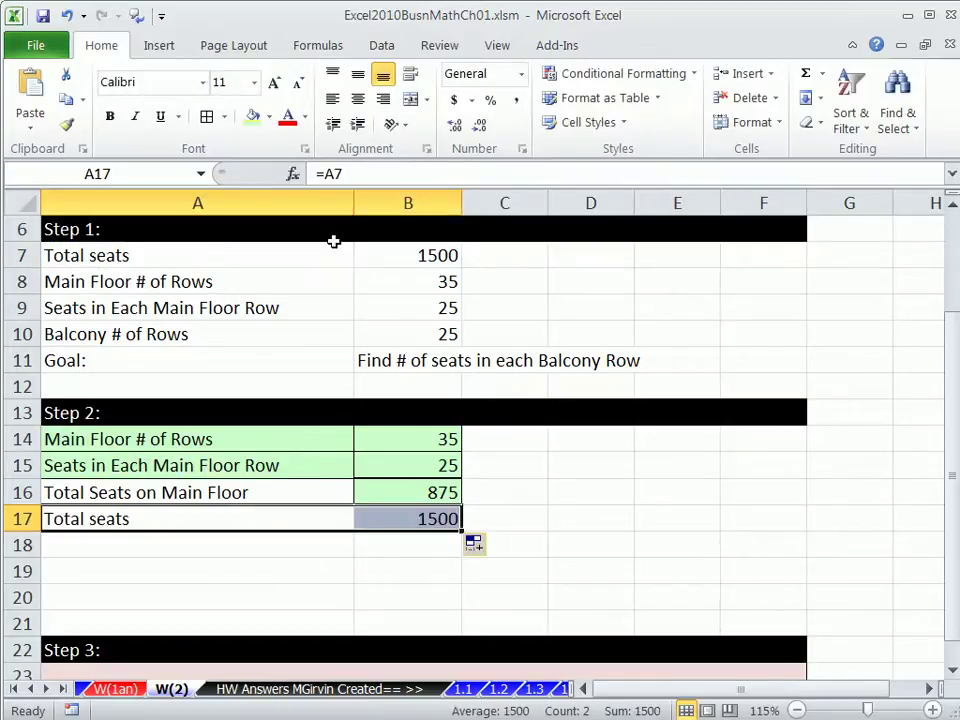
pyautogui.click(252, 116)
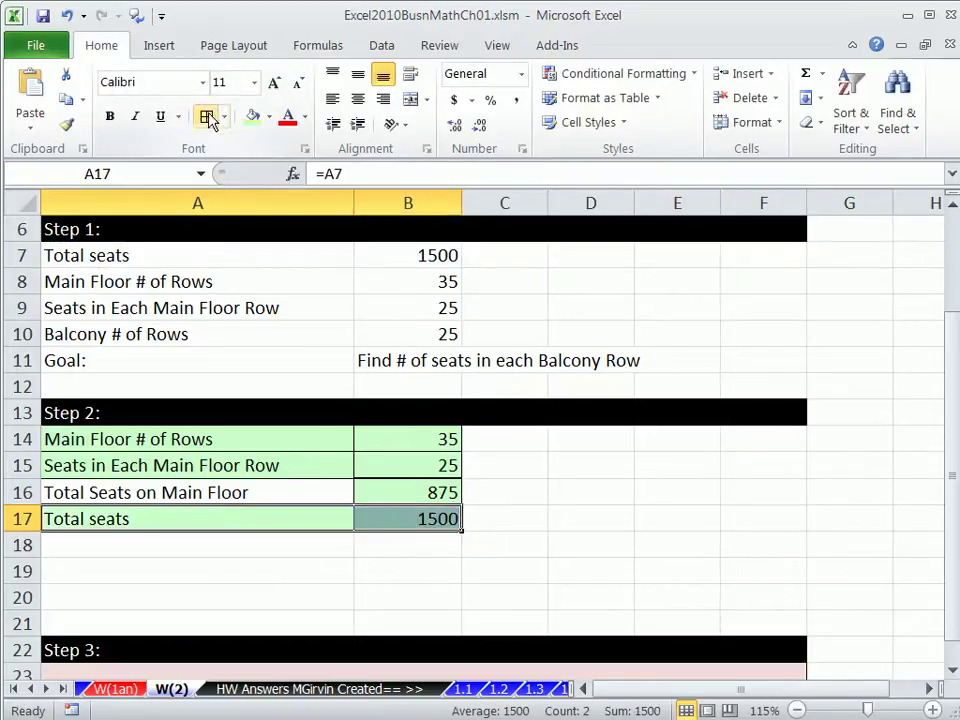
# Check the formulas behind the 875 and 1500 totals in B16 and B17.
pyautogui.click(300, 545)
pyautogui.click(425, 496)
pyautogui.moveTo(425, 496); pyautogui.dragTo(428, 514)
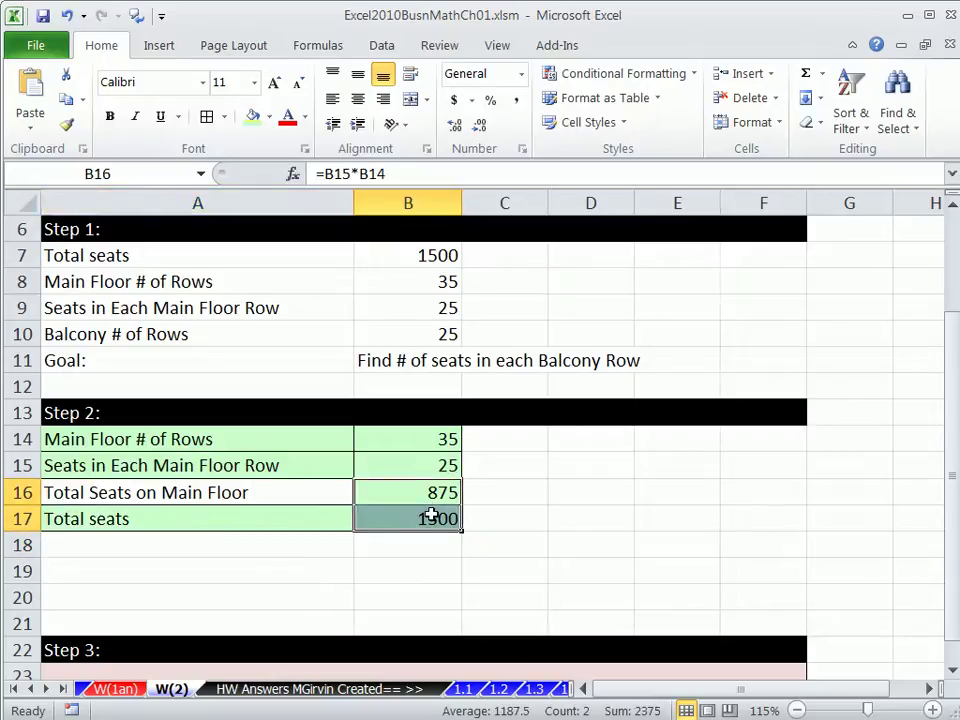
pyautogui.click(377, 520)
pyautogui.click(410, 492)
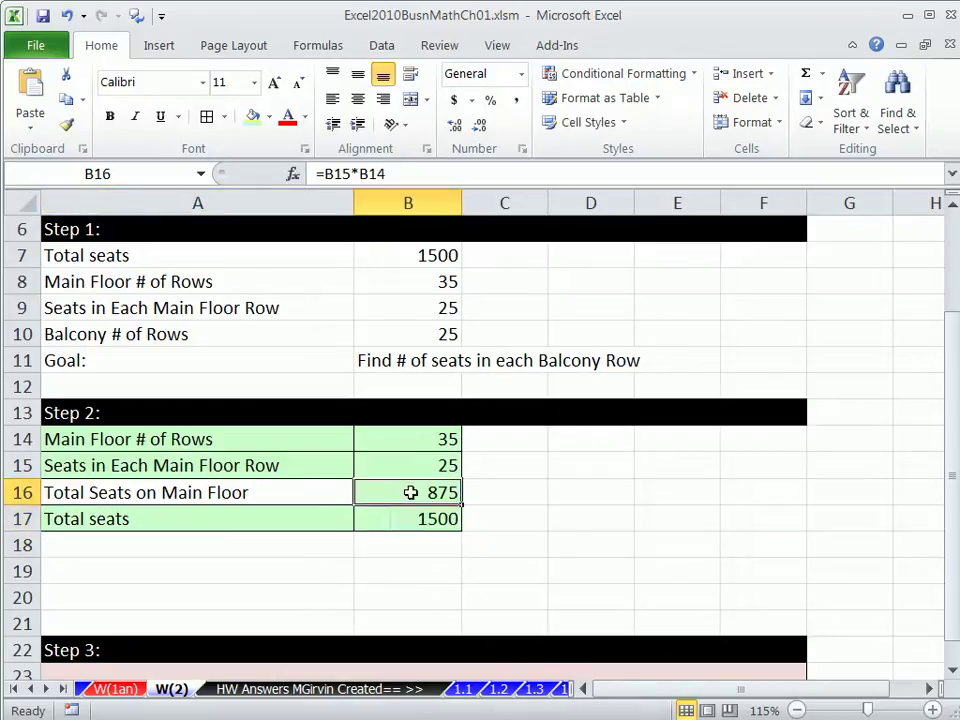
pyautogui.click(302, 538)
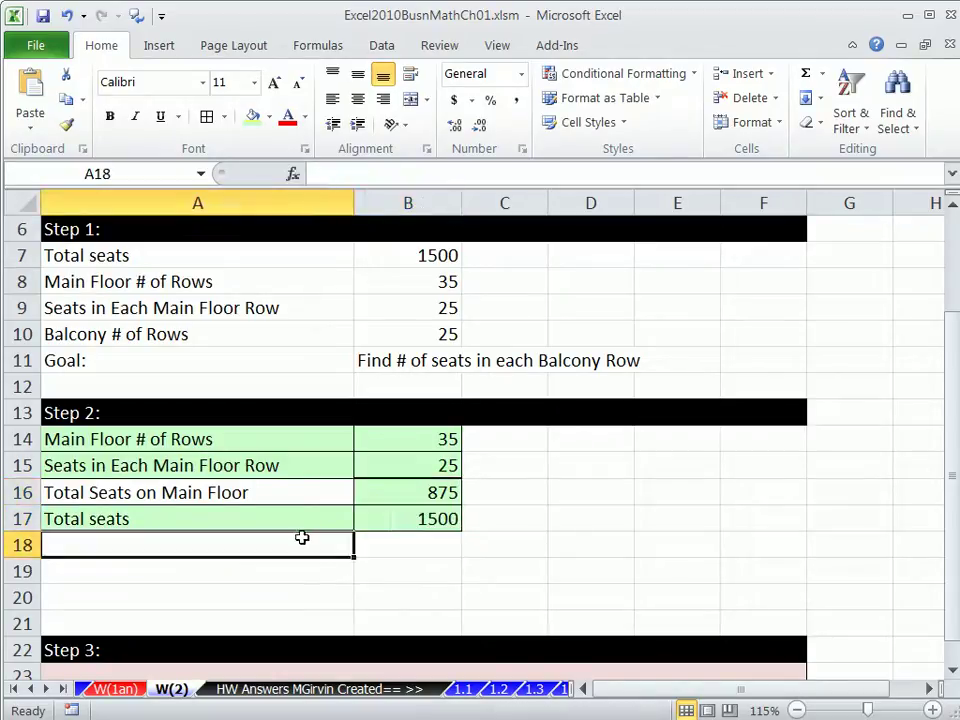
# Label A18 'Total seats in Balcony', shade B18 green and enter =B17-B16 for 625.
pyautogui.write('Total seats')
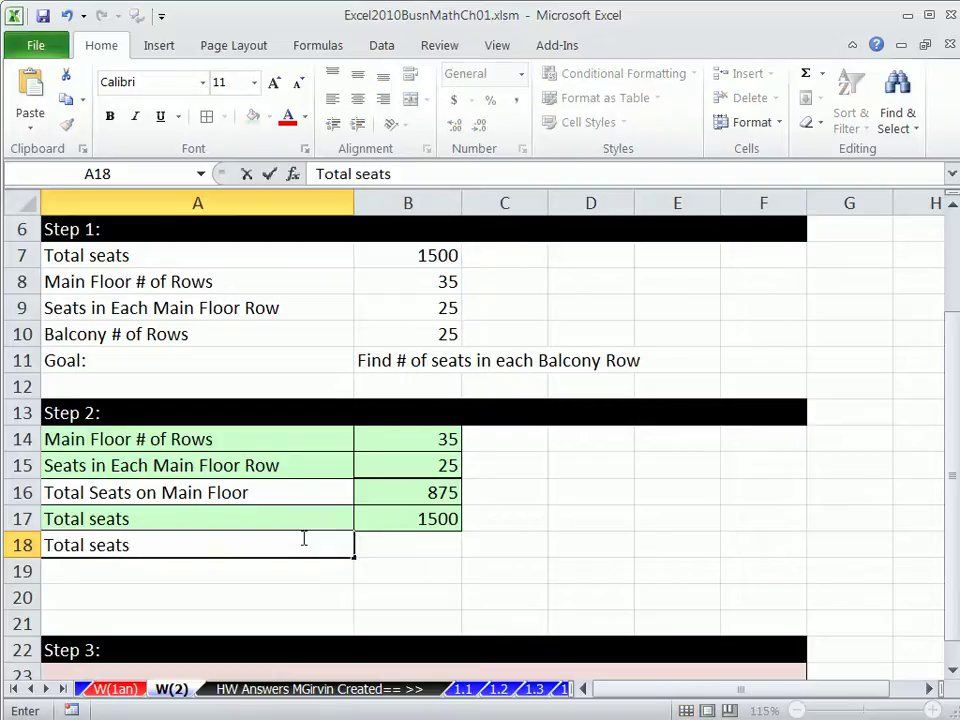
pyautogui.write(' in Balcony')
pyautogui.press('Tab')
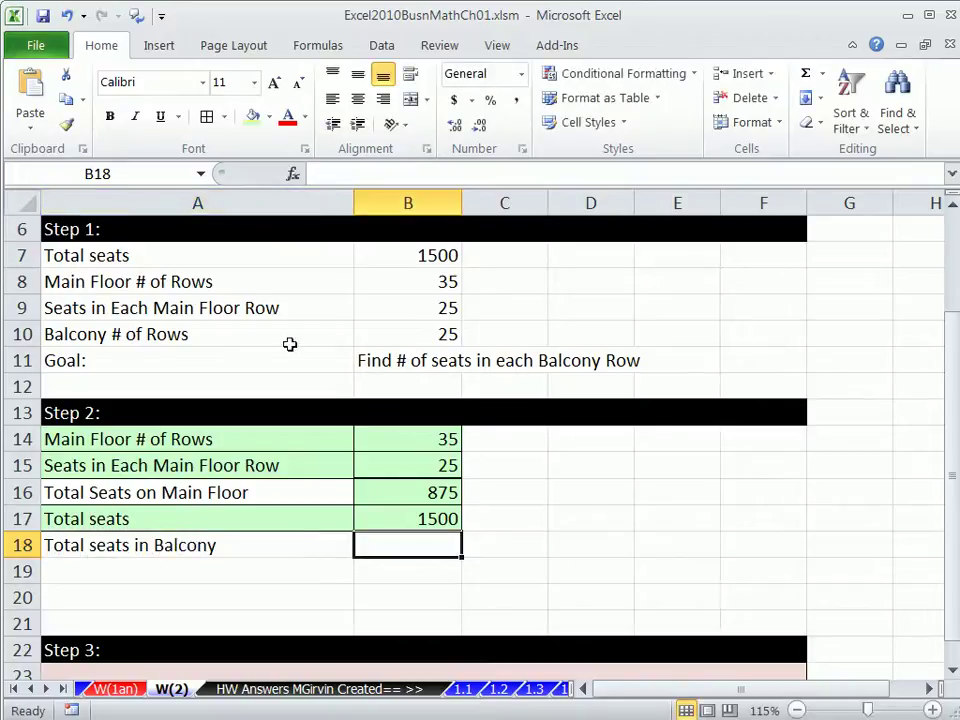
pyautogui.click(253, 116)
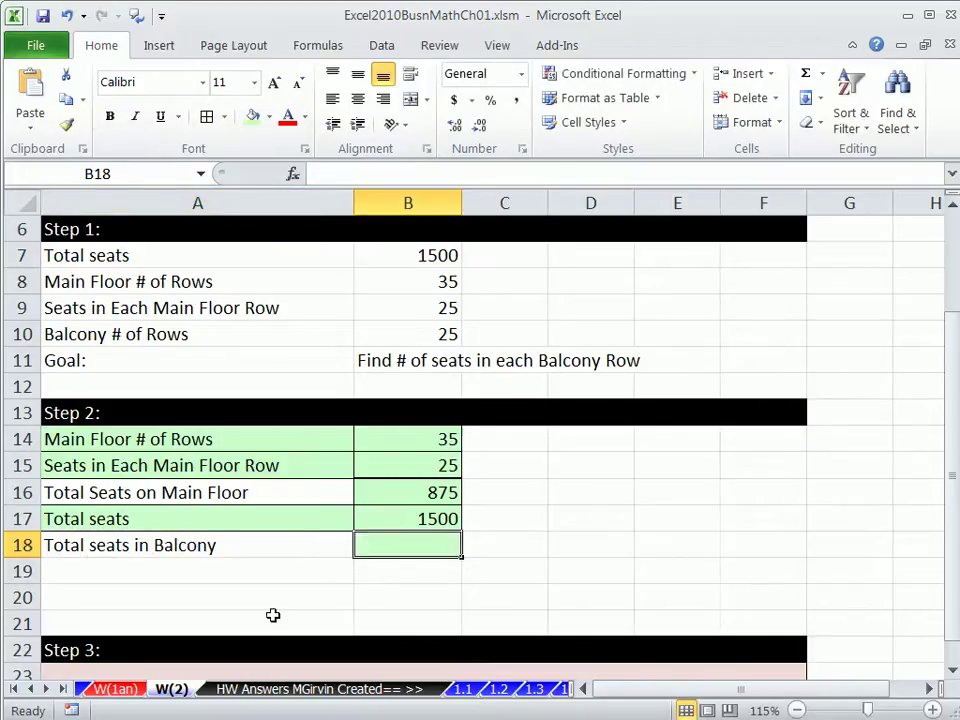
pyautogui.write('=')
pyautogui.press('Up')
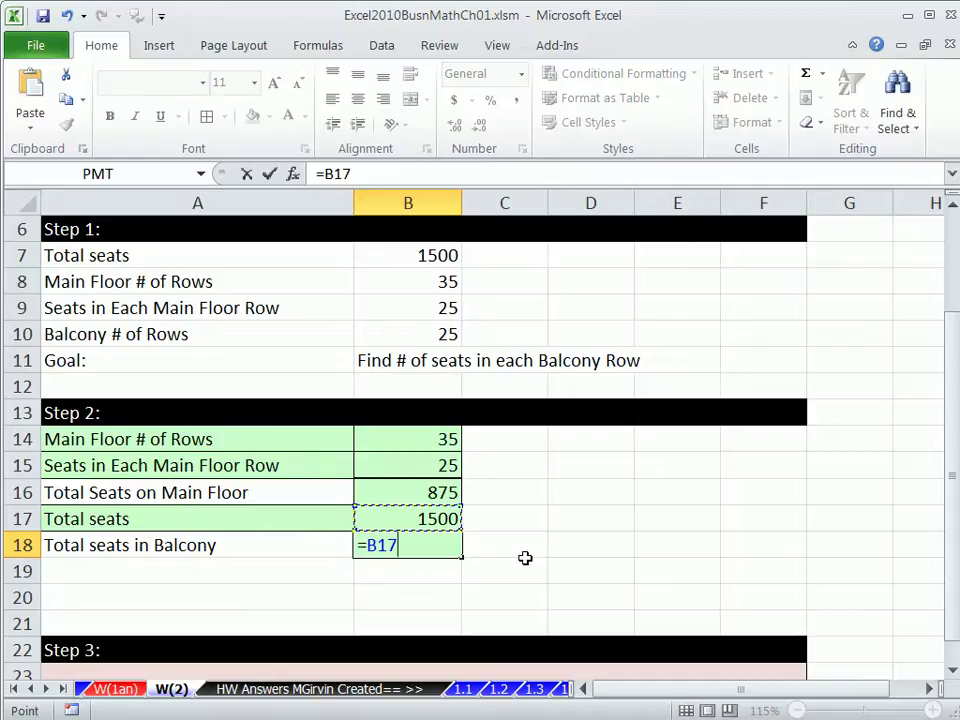
pyautogui.write('-')
pyautogui.press('Up')
pyautogui.press('Up')
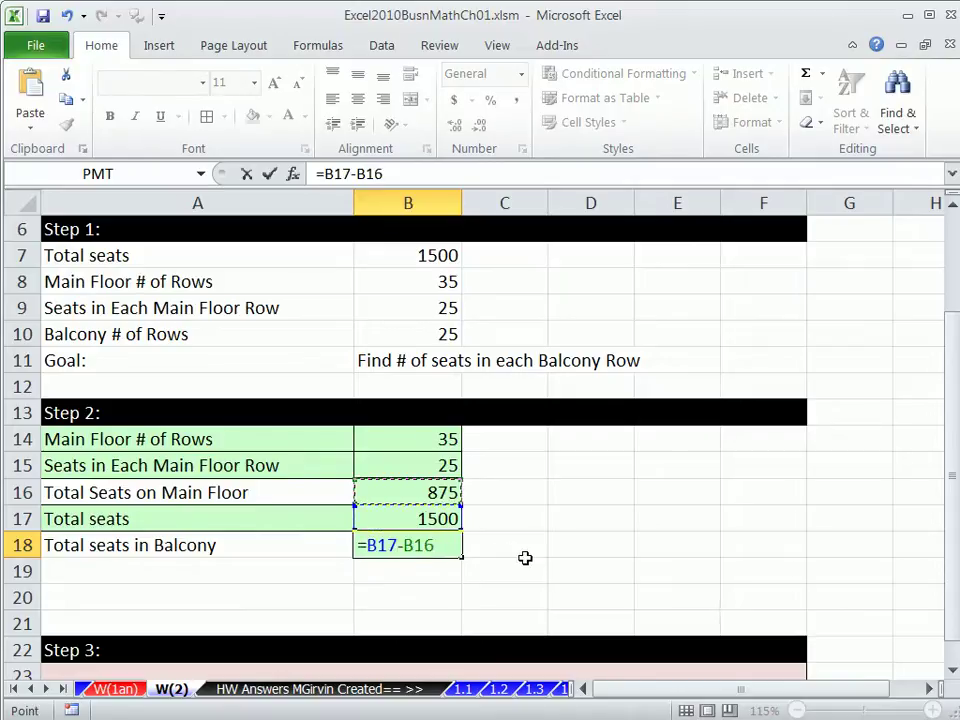
pyautogui.hotkey('ctrl', 'Return')
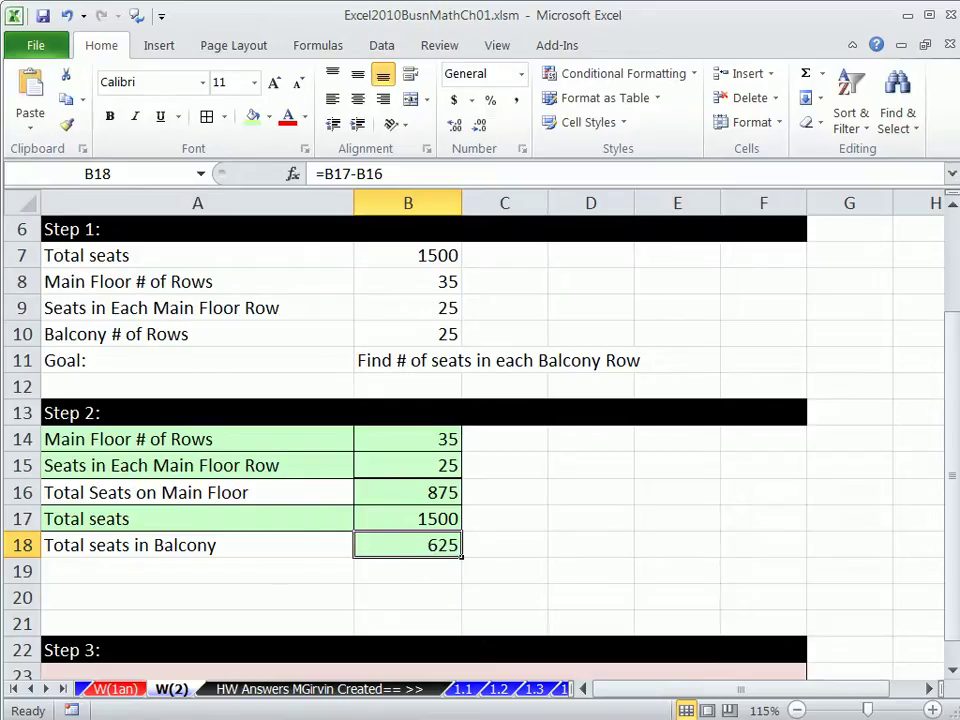
# Add a top border to the 625 balcony total.
pyautogui.hotkey('ctrl', '1')
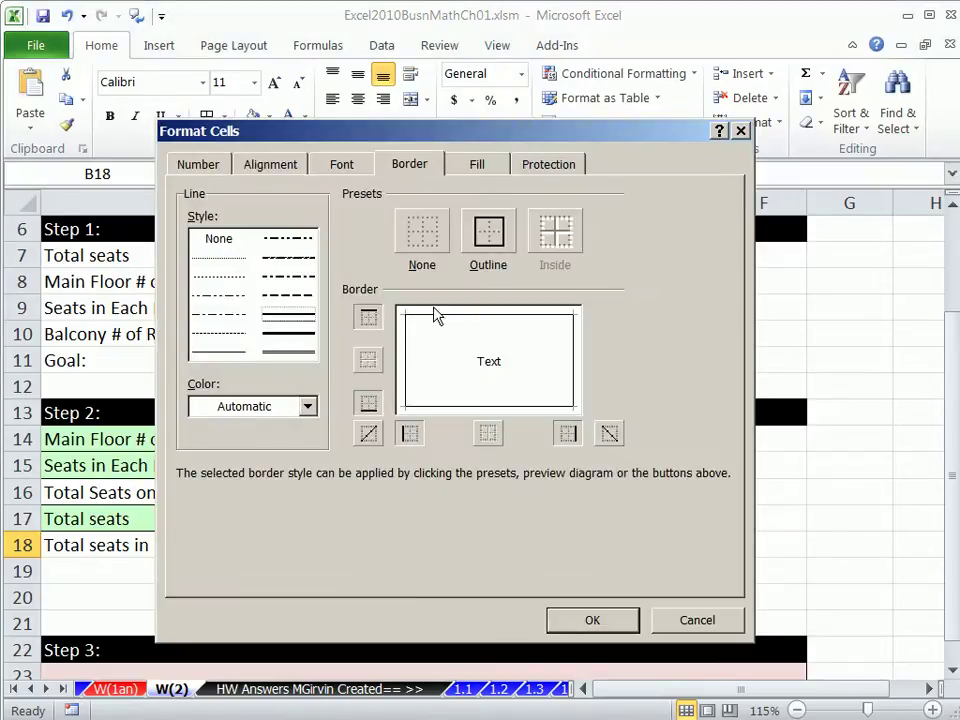
pyautogui.click(457, 314)
pyautogui.click(574, 622)
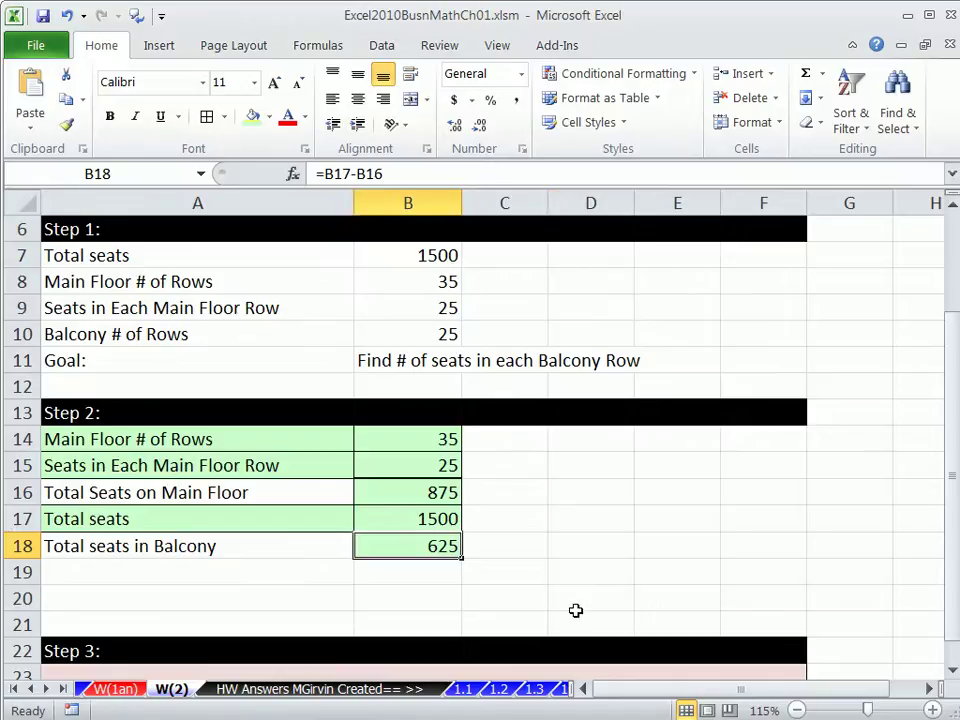
# Adjust the border on the Total seats in Balcony label in A18.
pyautogui.click(568, 592)
pyautogui.click(137, 549)
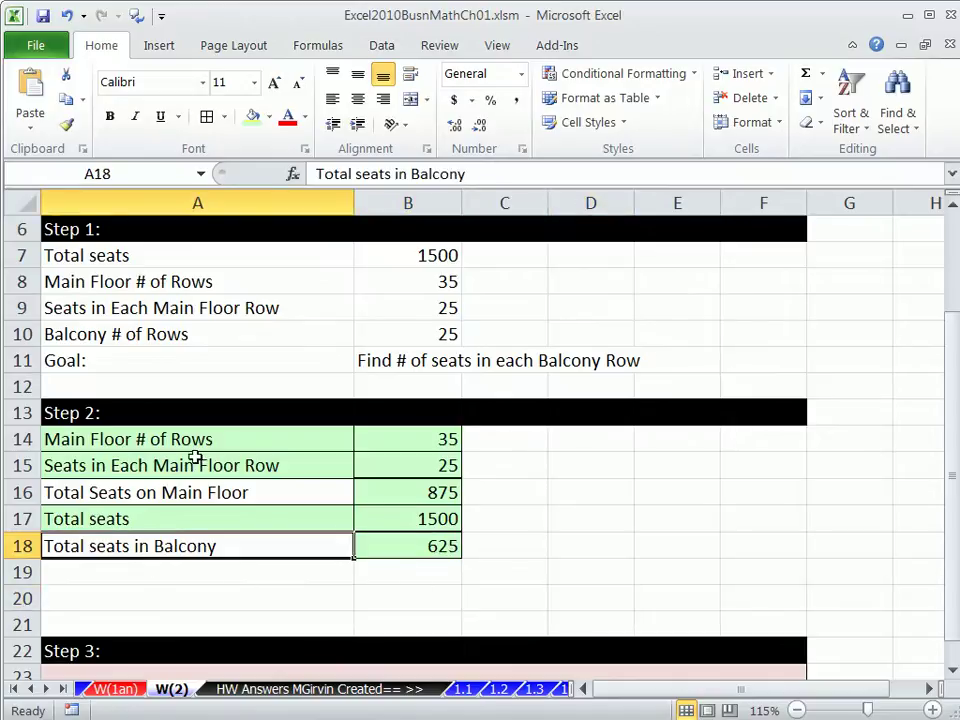
pyautogui.click(206, 117)
pyautogui.click(397, 543)
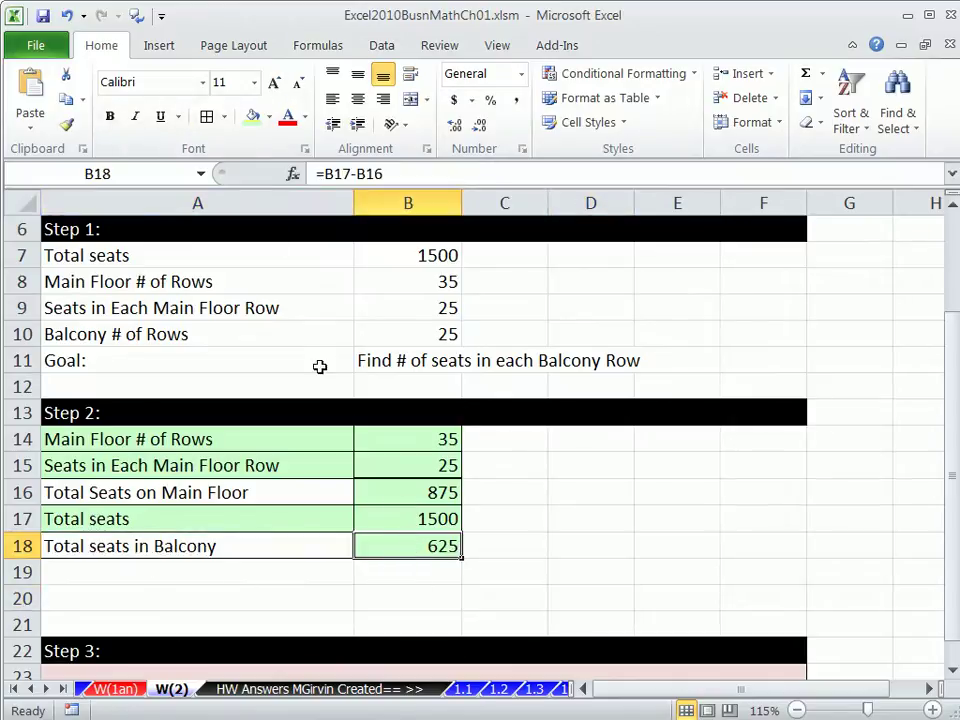
pyautogui.moveTo(191, 337); pyautogui.dragTo(425, 334)
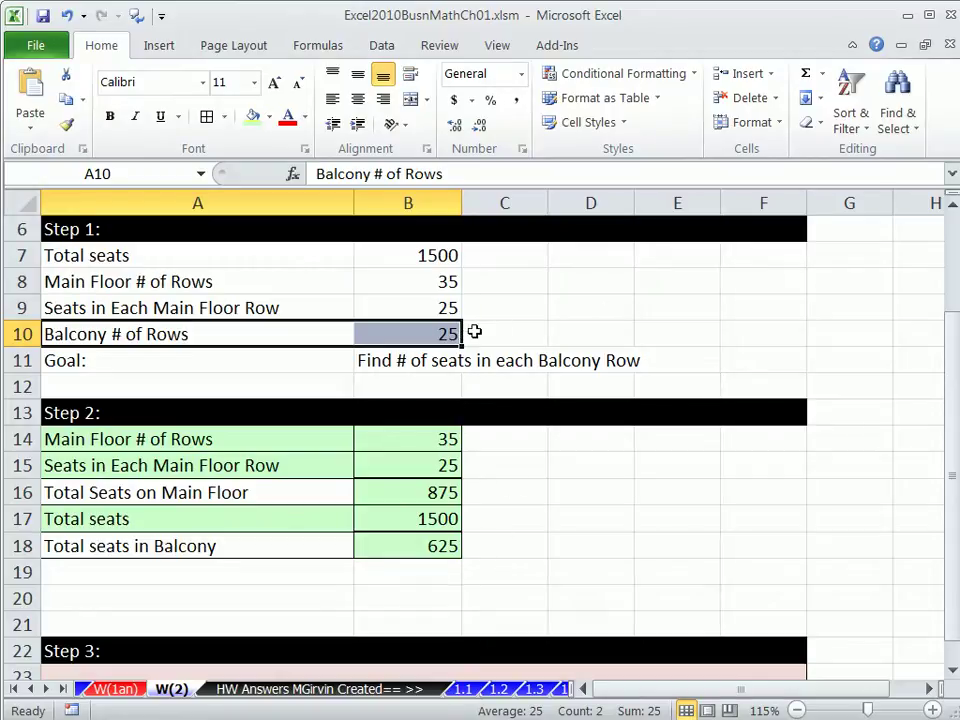
# Copy the phrase '# of seats in each Balcony Row' from the goal text in B11.
pyautogui.click(308, 575)
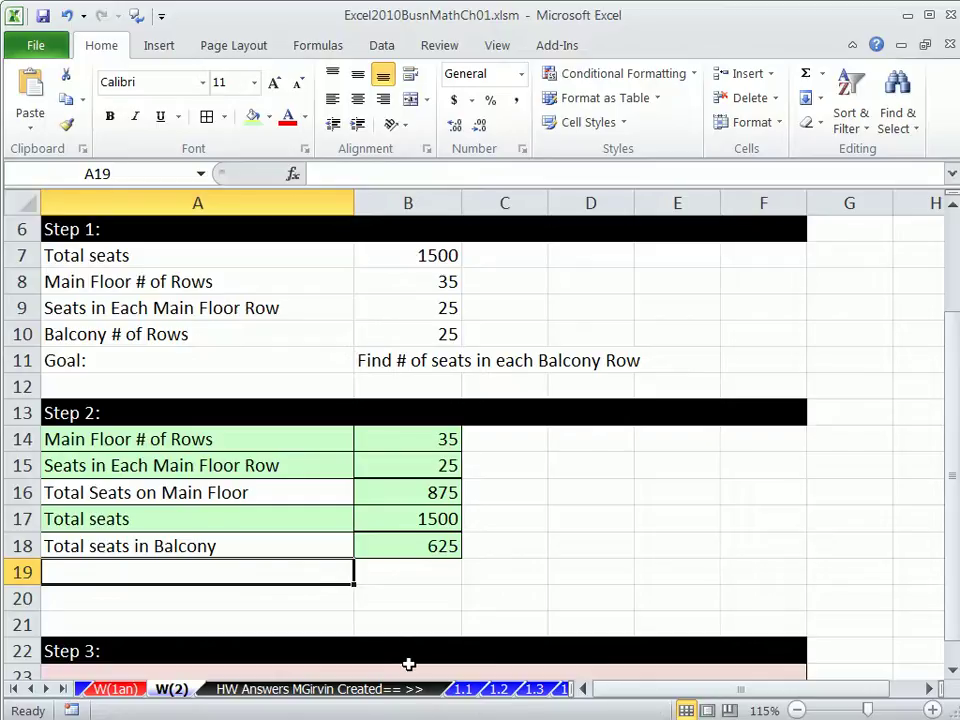
pyautogui.write('+')
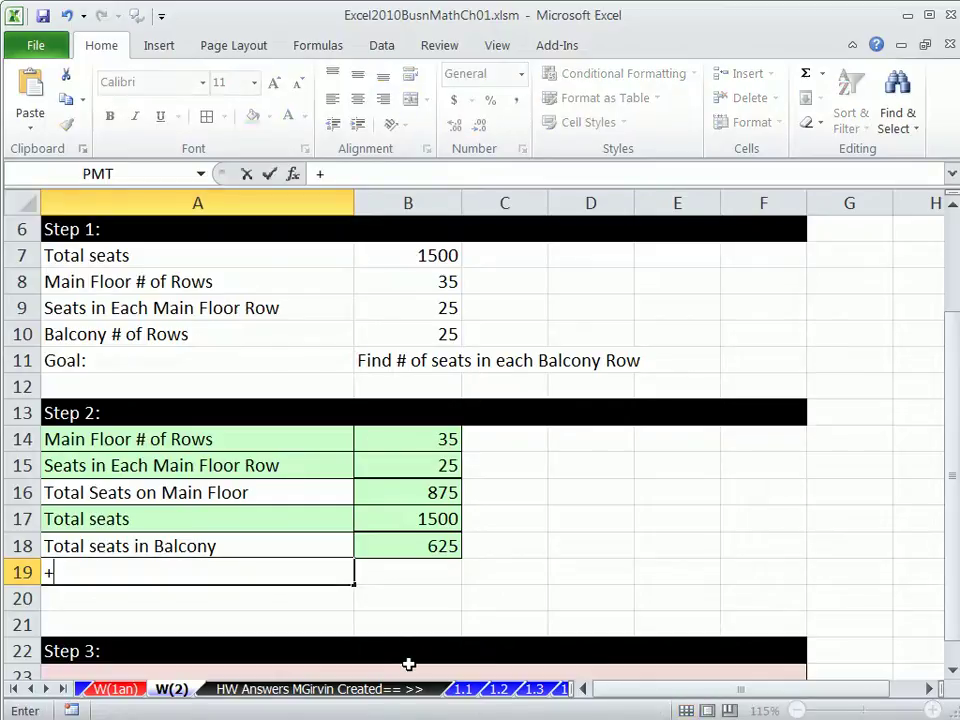
pyautogui.press('Escape')
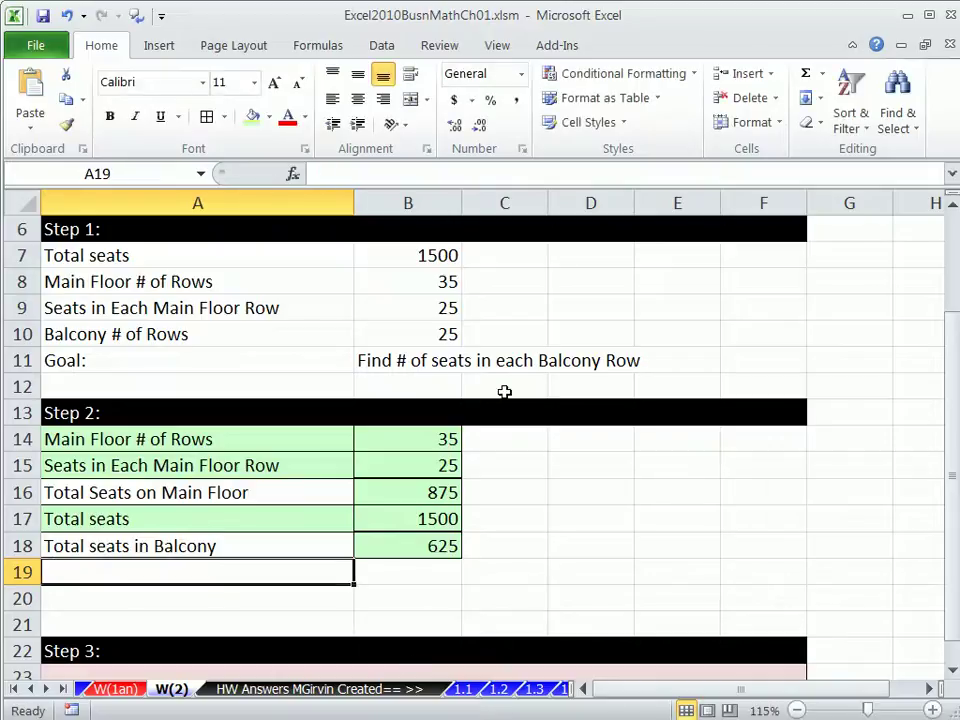
pyautogui.click(401, 360)
pyautogui.doubleClick(399, 361)
pyautogui.moveTo(398, 361); pyautogui.dragTo(666, 371)
pyautogui.click(399, 361)
pyautogui.moveTo(399, 361); pyautogui.dragTo(702, 363)
pyautogui.hotkey('ctrl', 'c')
pyautogui.press('Return')
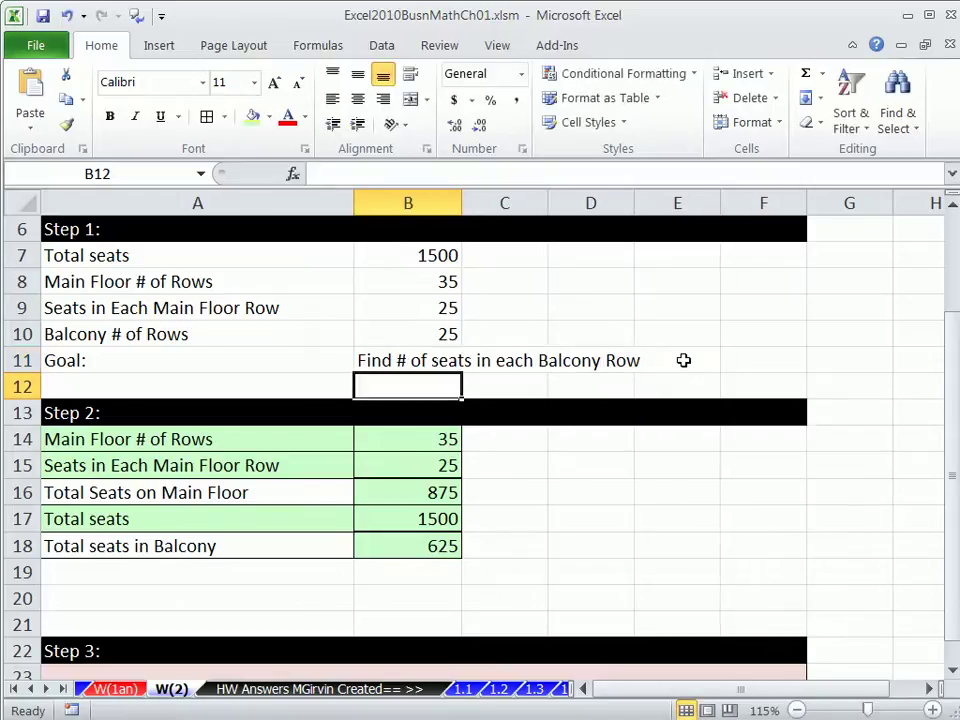
# Paste the phrase into A19 and move it down to A20.
pyautogui.click(325, 572)
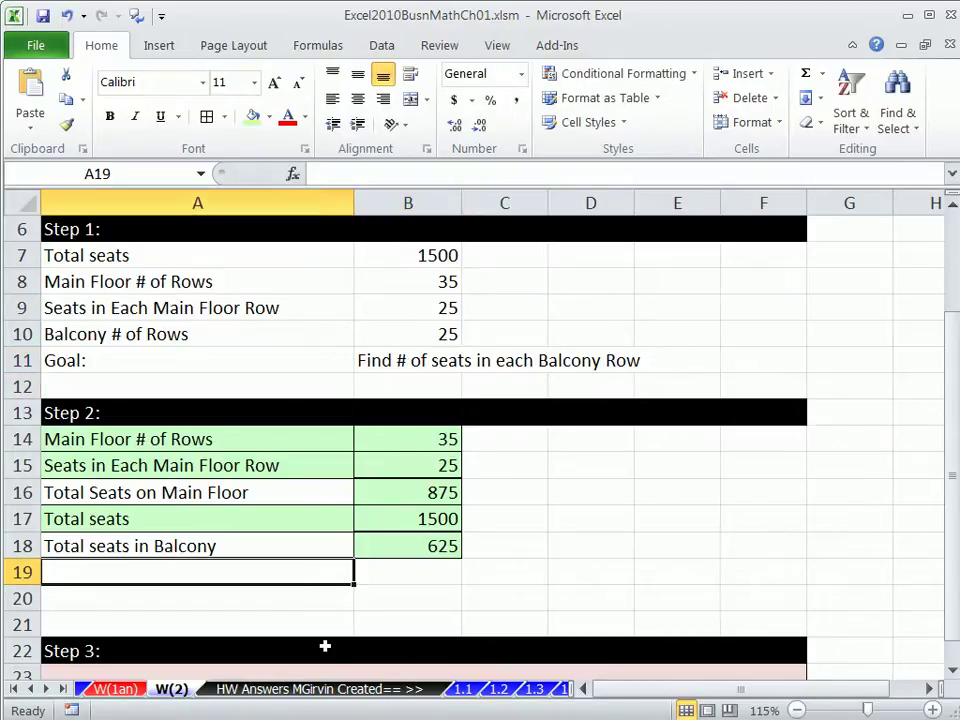
pyautogui.hotkey('ctrl', 'v')
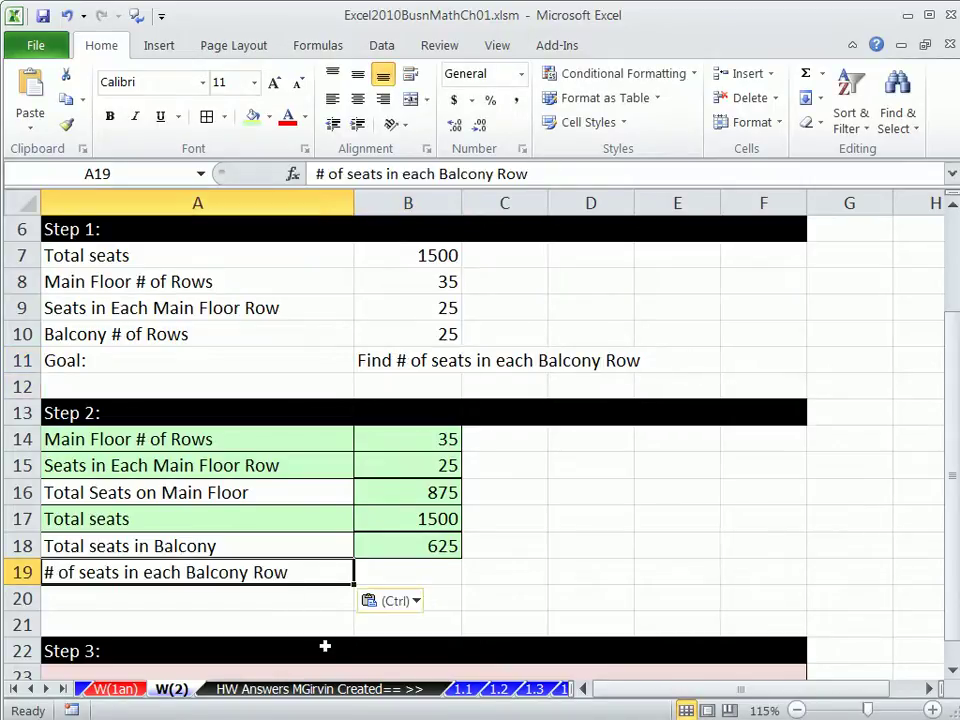
pyautogui.click(381, 571)
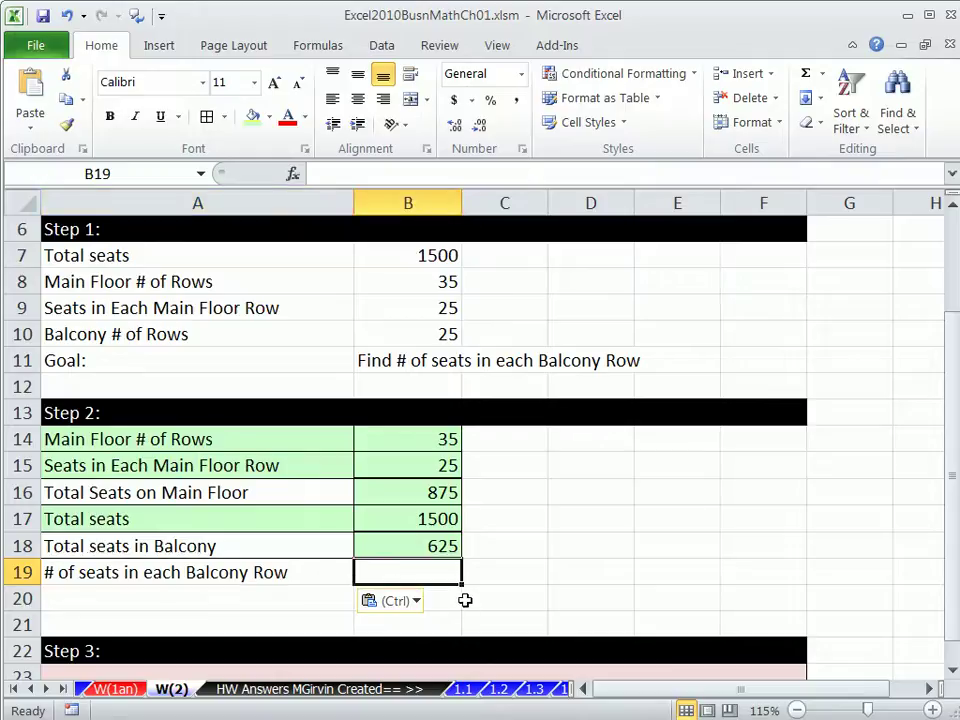
pyautogui.click(286, 572)
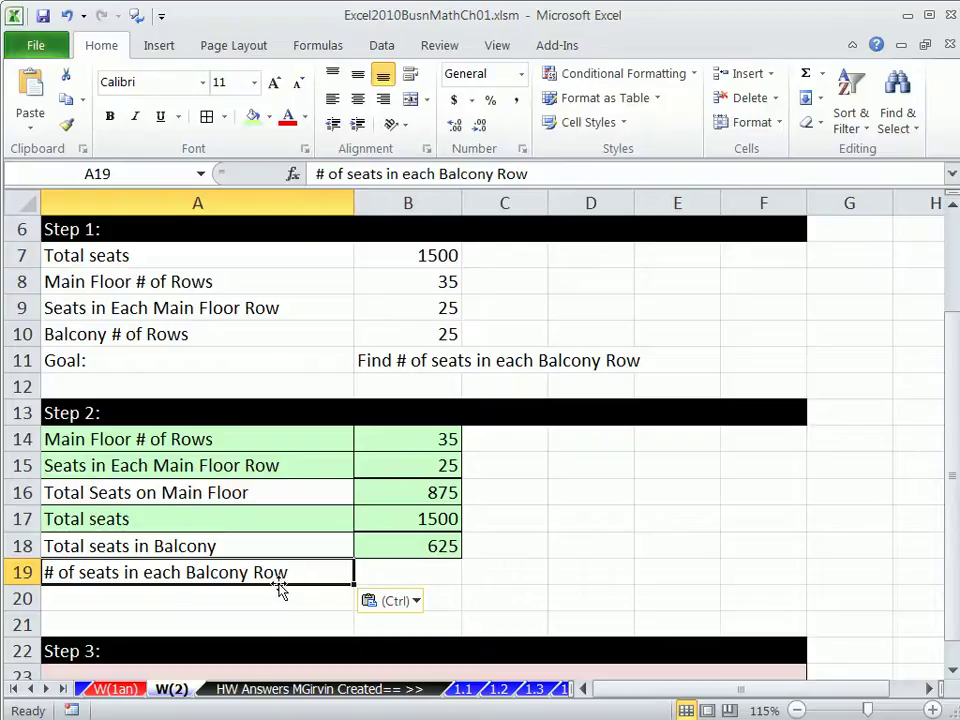
pyautogui.moveTo(280, 588); pyautogui.dragTo(261, 600)
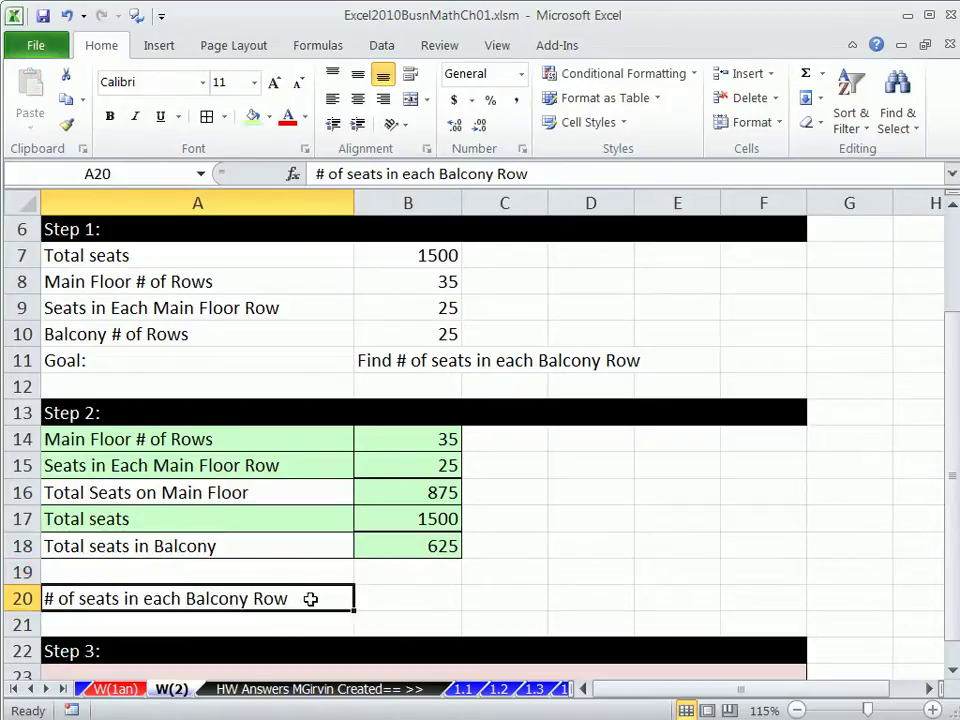
# Link row 19 to Balcony # of Rows, pulling in 25, and shade it green.
pyautogui.click(320, 570)
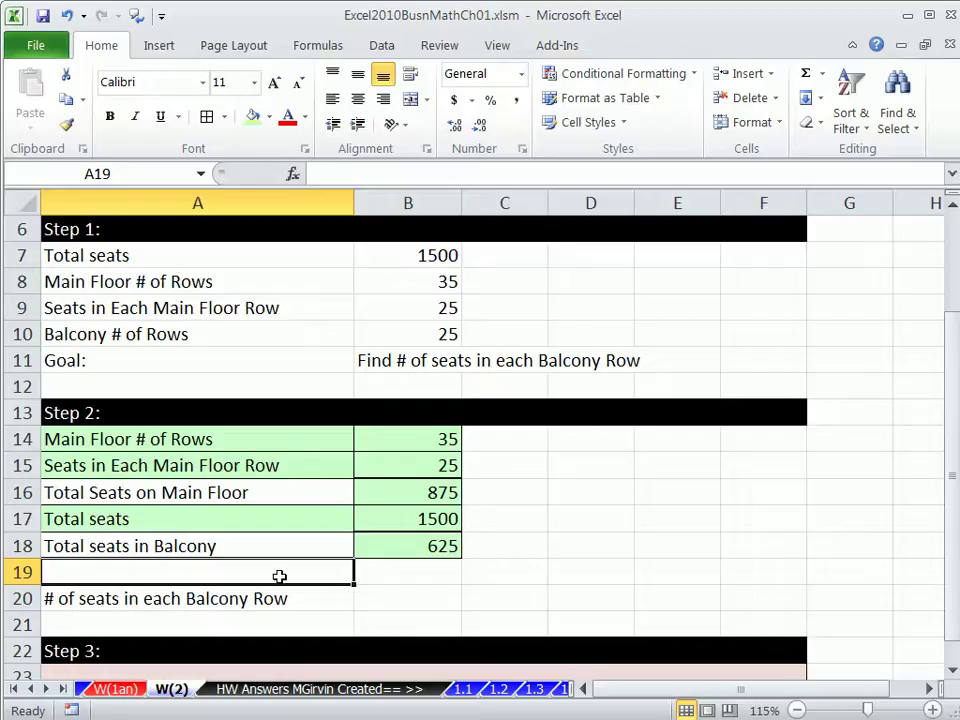
pyautogui.write('=')
pyautogui.click(210, 333)
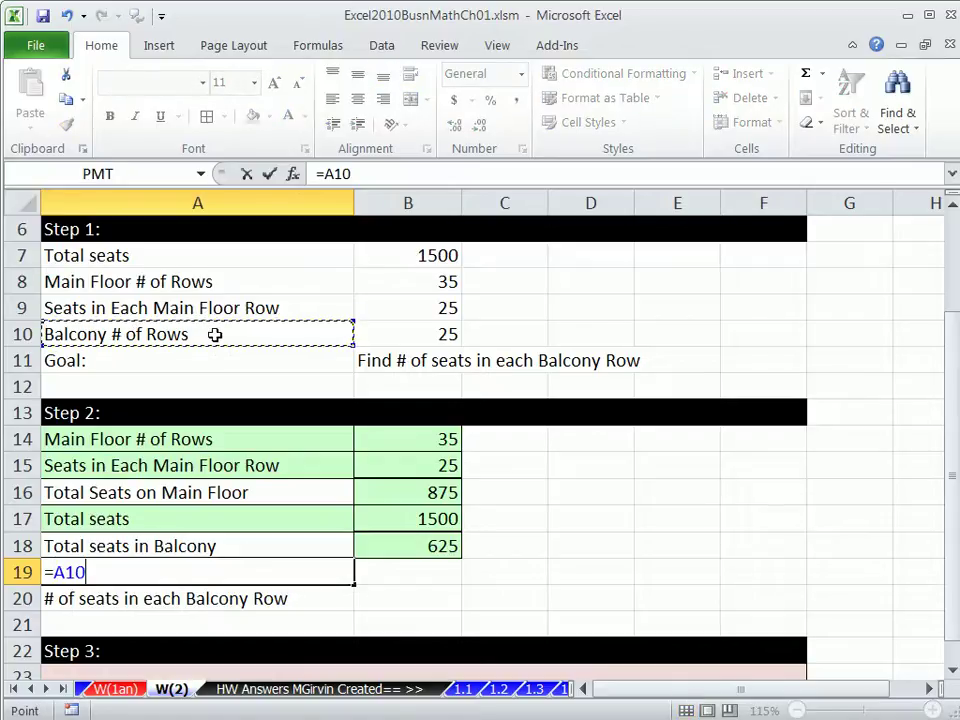
pyautogui.hotkey('ctrl', 'Return')
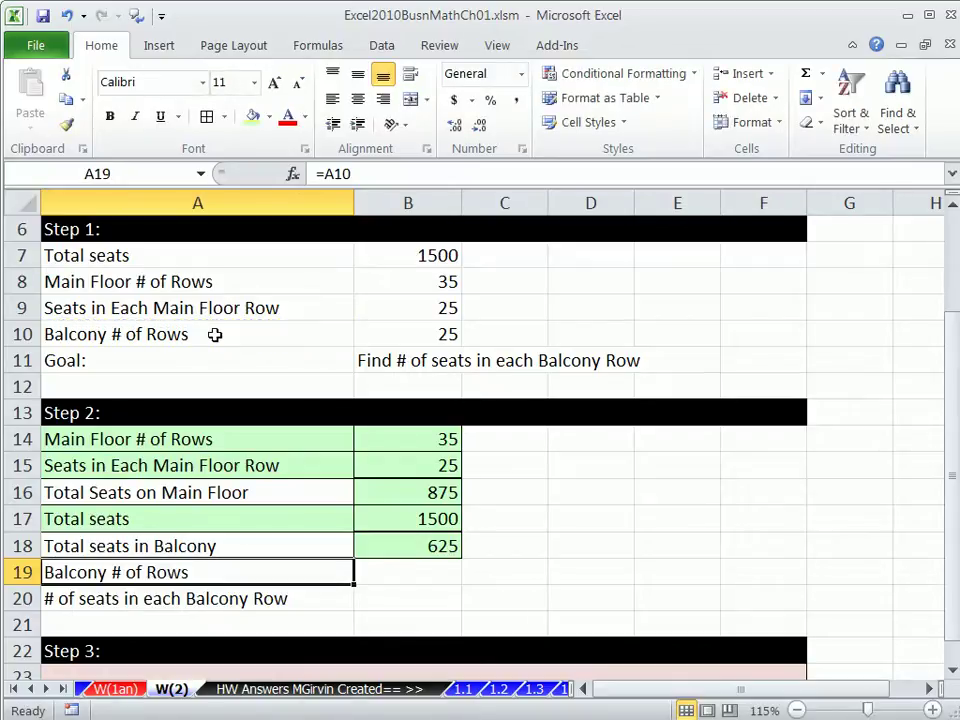
pyautogui.moveTo(355, 584); pyautogui.dragTo(430, 585)
pyautogui.click(258, 118)
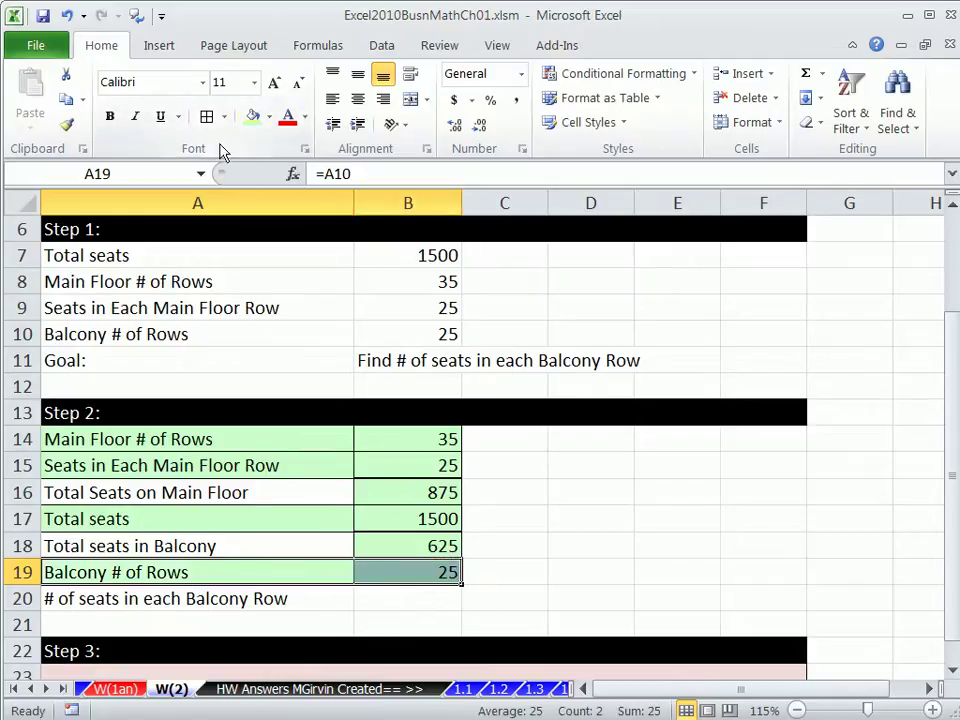
# Shade B20 green and enter =B18/B19, giving 25 seats per balcony row.
pyautogui.click(403, 600)
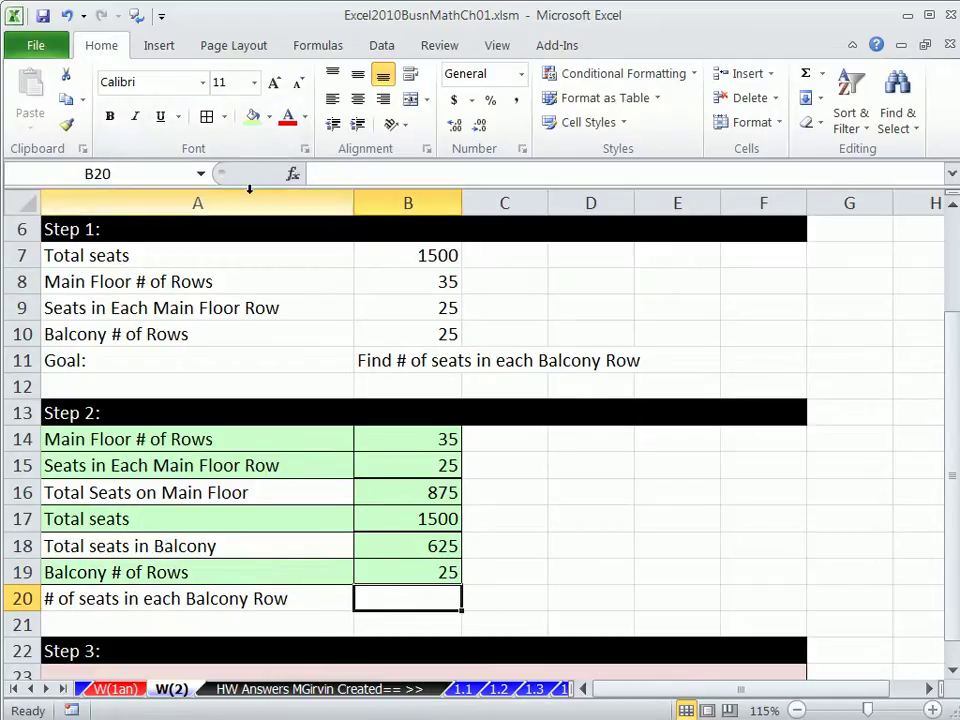
pyautogui.click(254, 117)
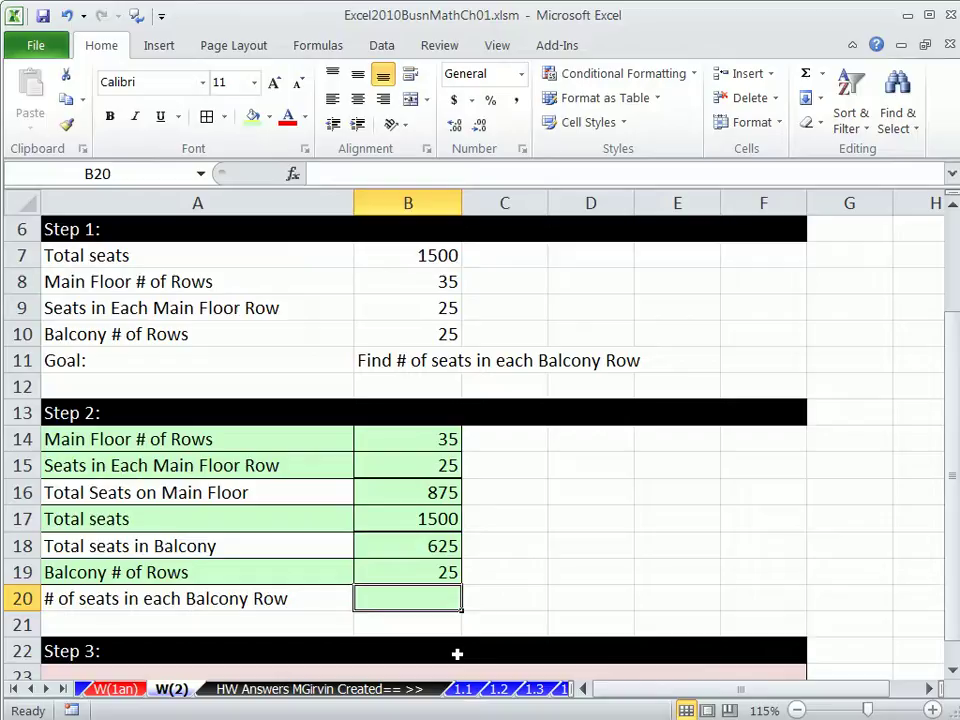
pyautogui.write('=')
pyautogui.click(437, 545)
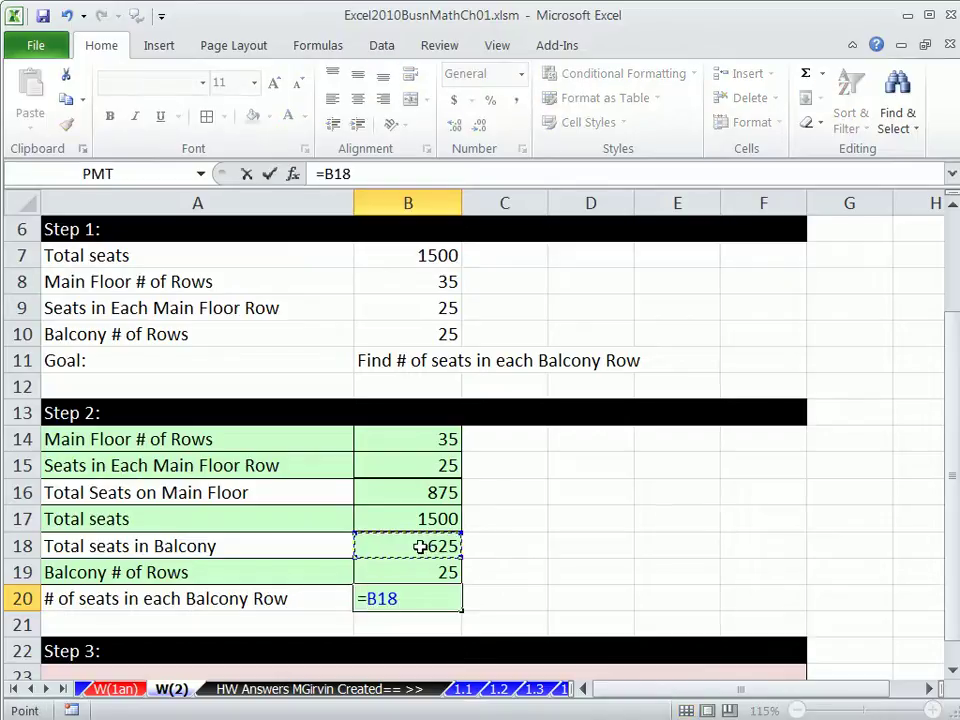
pyautogui.write('/')
pyautogui.click(449, 571)
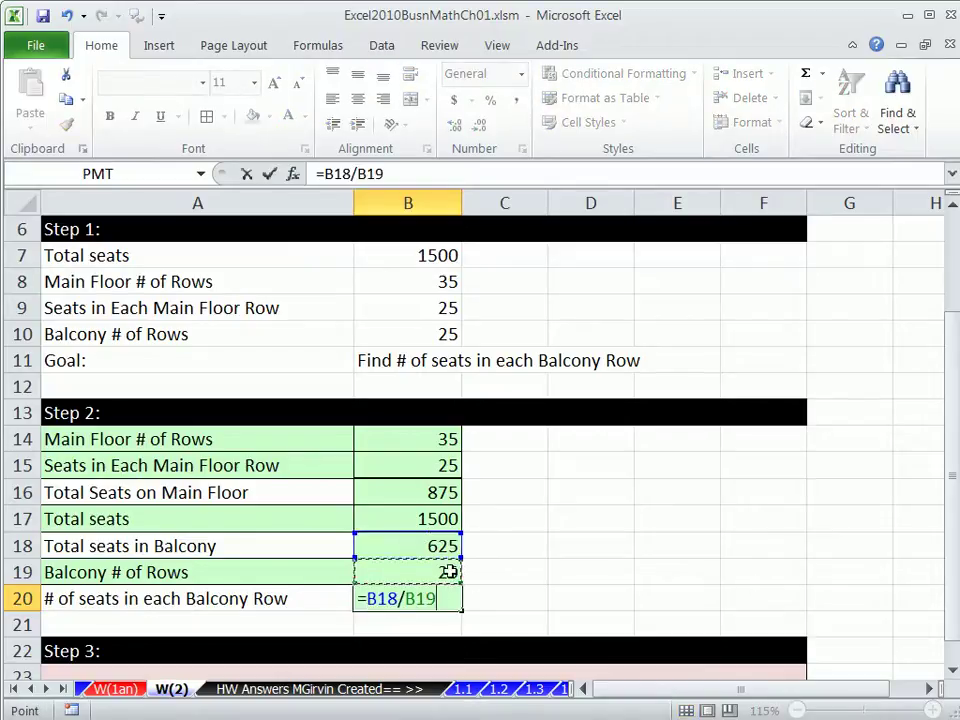
pyautogui.hotkey('ctrl', 'Return')
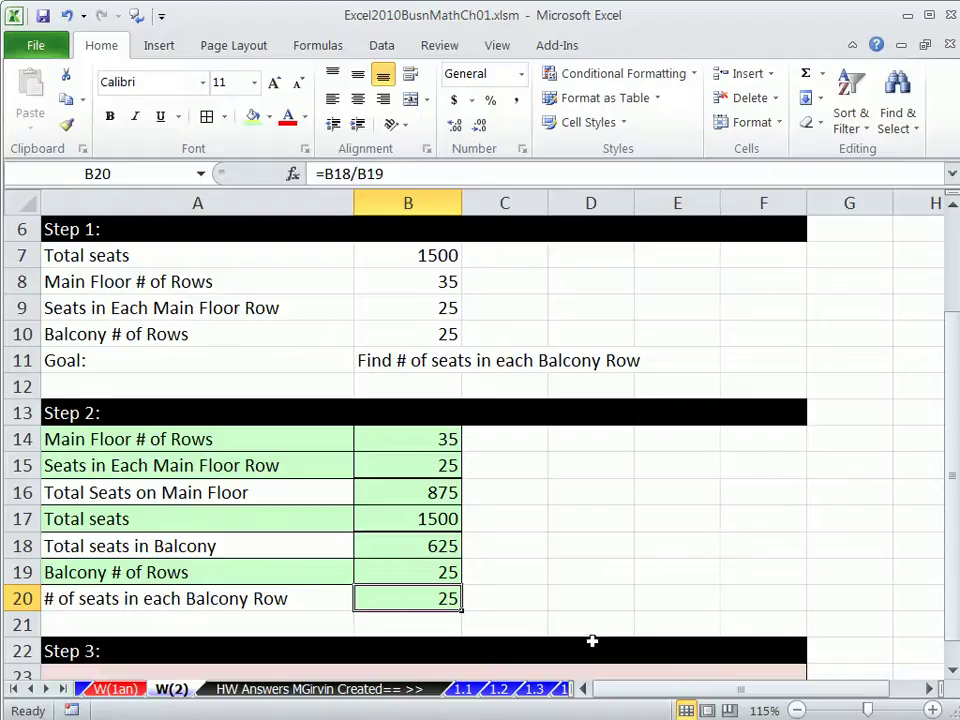
# Give B20 a medium solid top border and a double bottom border.
pyautogui.hotkey('ctrl', '1')
pyautogui.click(294, 316)
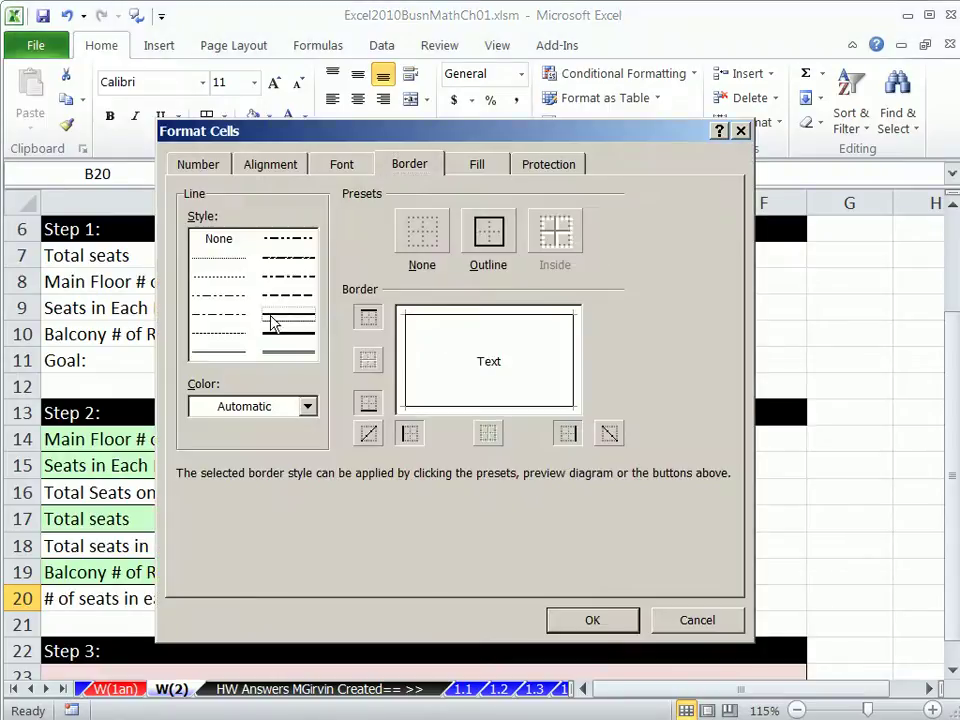
pyautogui.click(452, 326)
pyautogui.click(457, 412)
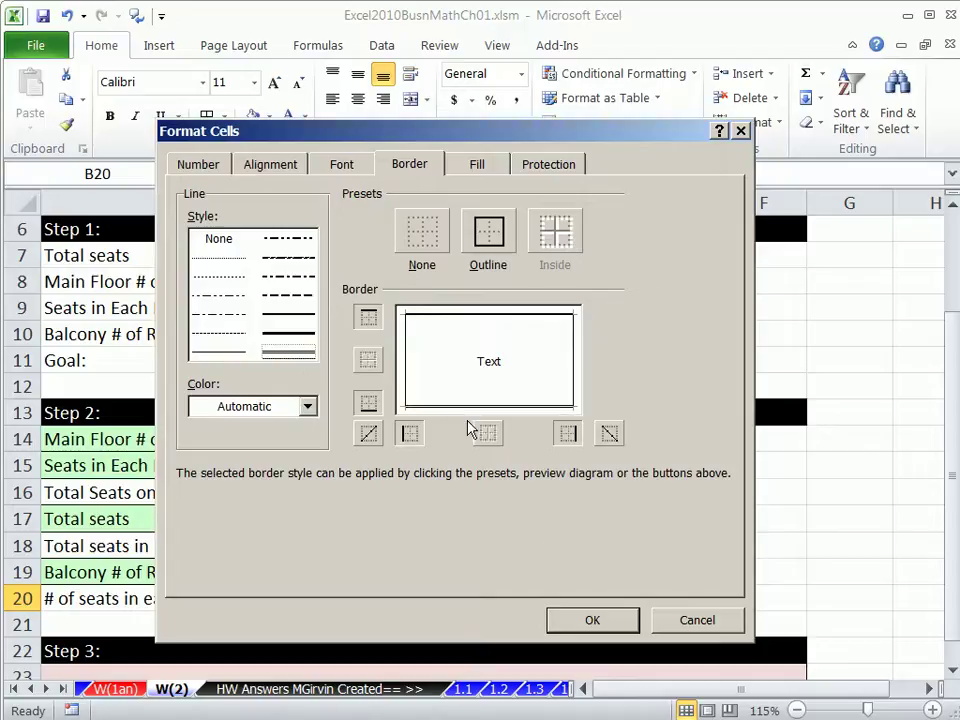
pyautogui.click(590, 620)
pyautogui.click(605, 600)
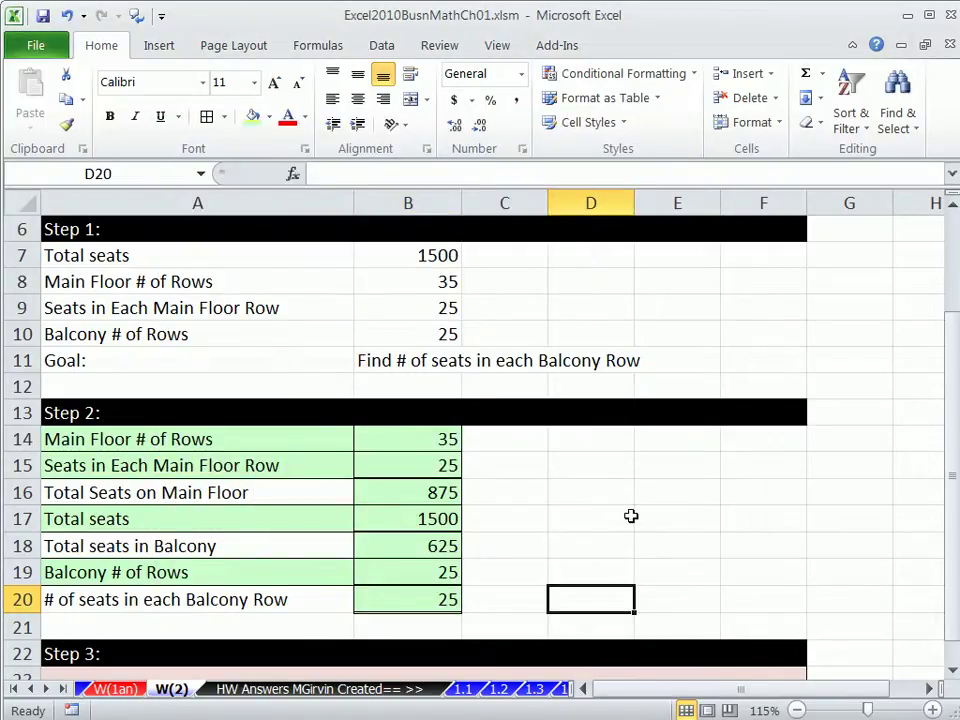
# Type 'Given the information in the problem, the number of seats in each balcony row is 25.' in A23.
pyautogui.scroll(-1, 626, 511)
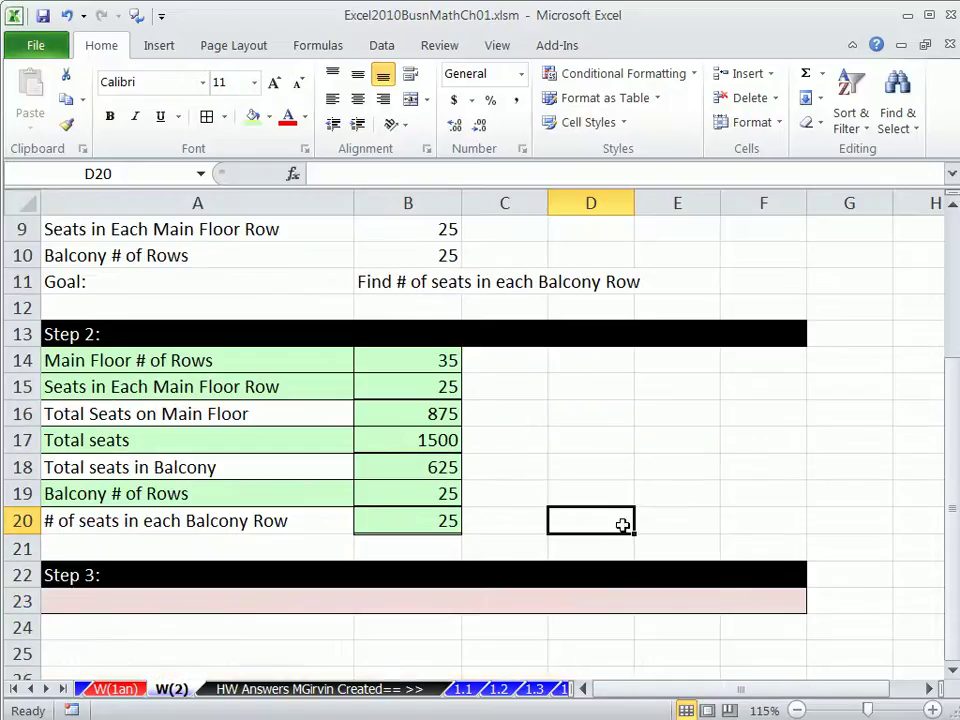
pyautogui.click(129, 600)
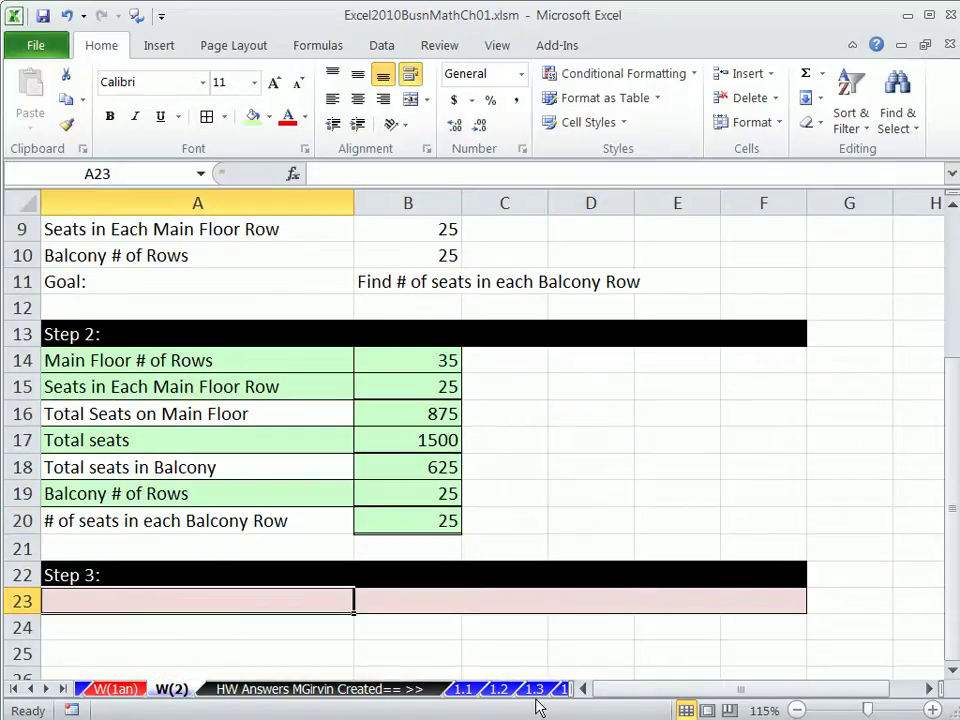
pyautogui.write('Guven')
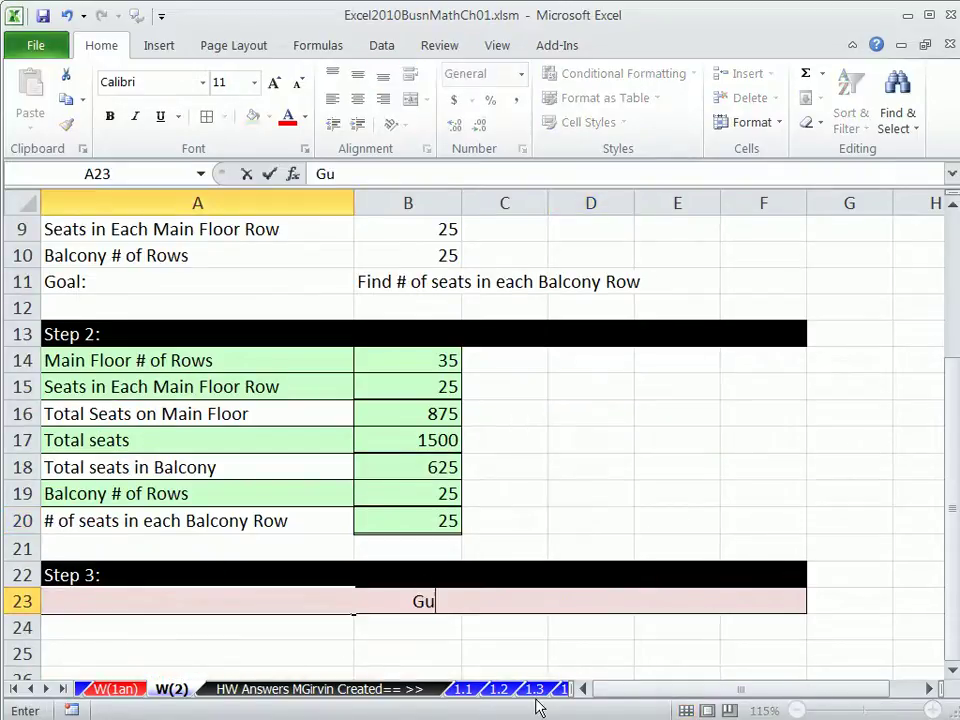
pyautogui.press('BackSpace')
pyautogui.press('BackSpace')
pyautogui.press('BackSpace')
pyautogui.press('BackSpace')
pyautogui.write('iven the information in the problem, the')
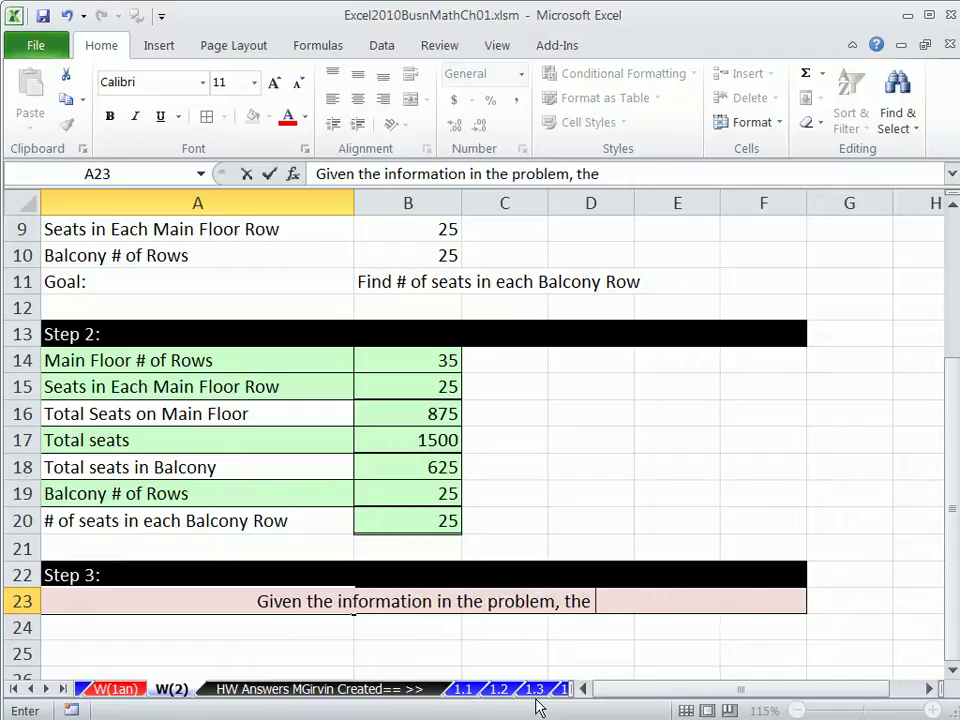
pyautogui.write(' number of seats')
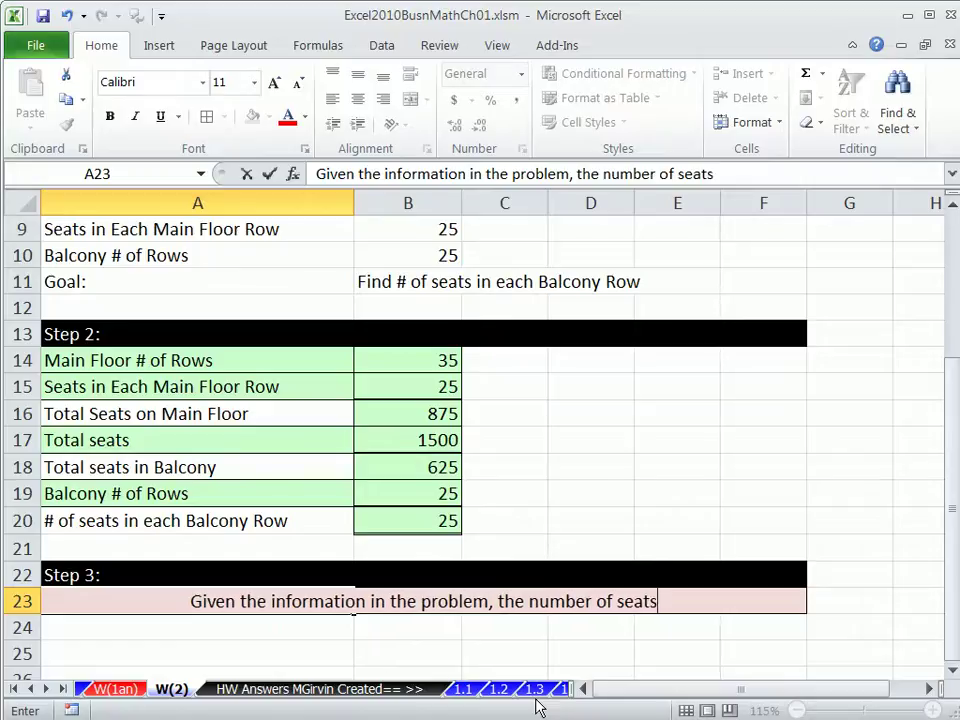
pyautogui.write(' in each r')
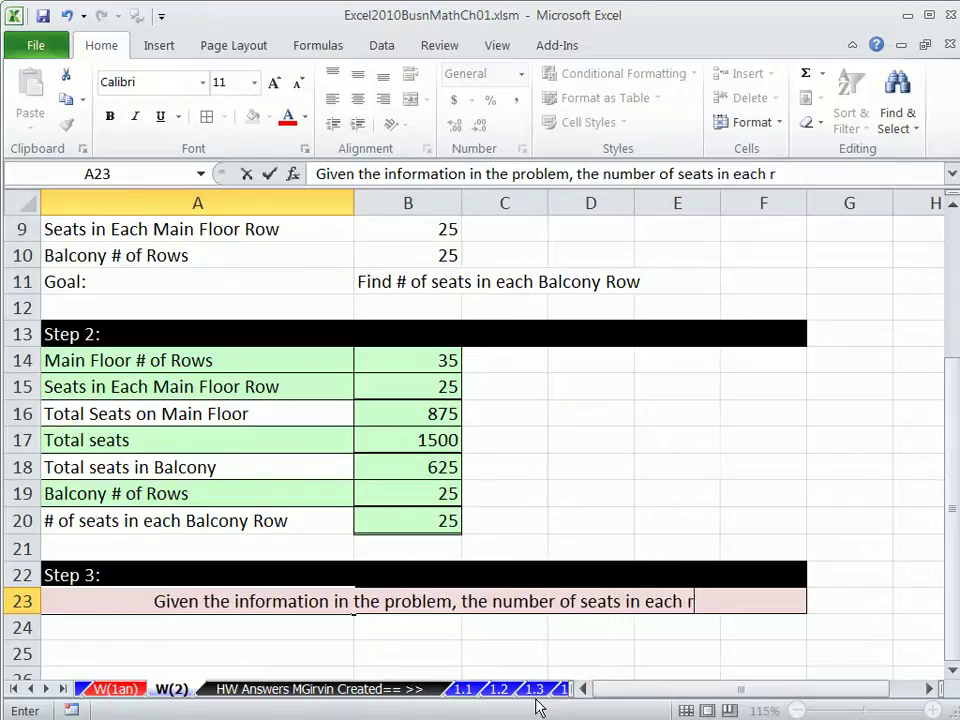
pyautogui.press('BackSpace')
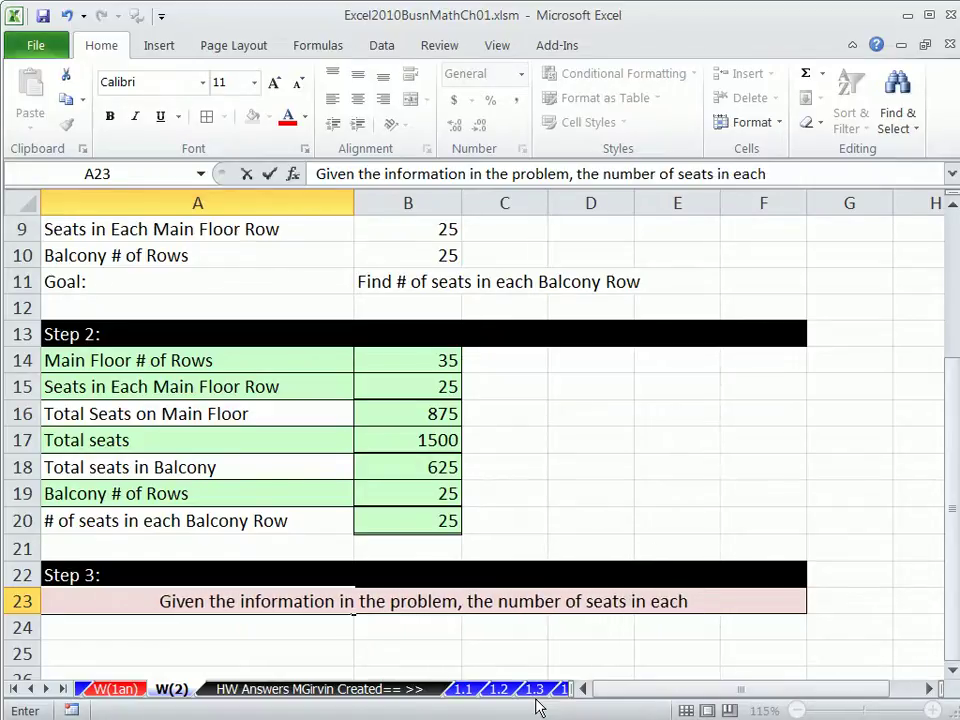
pyautogui.write('b')
pyautogui.write('alco')
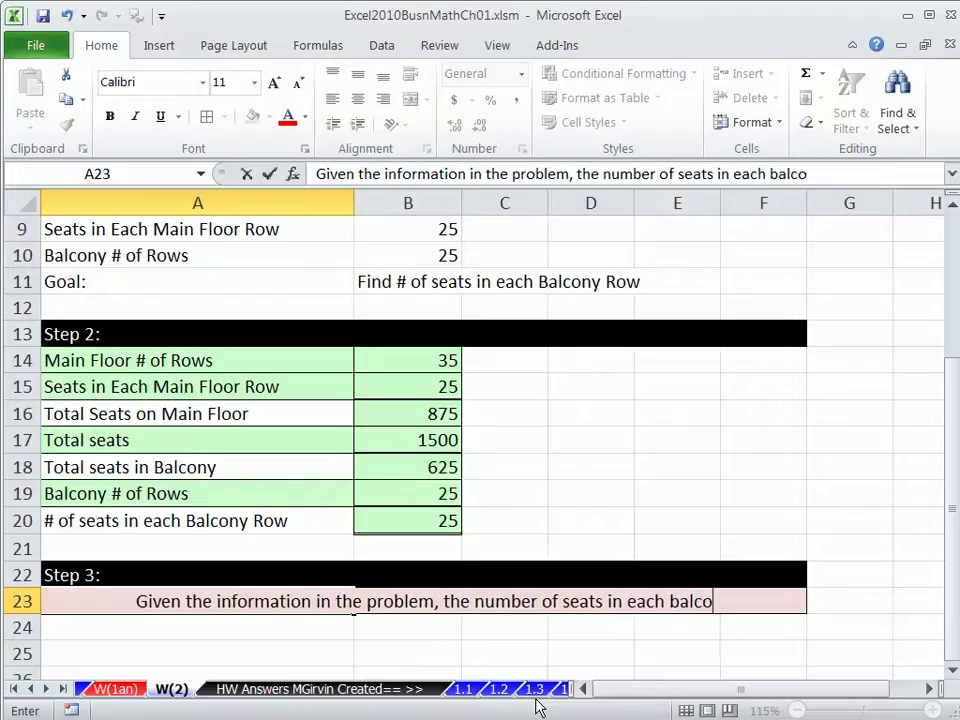
pyautogui.write('ny row is')
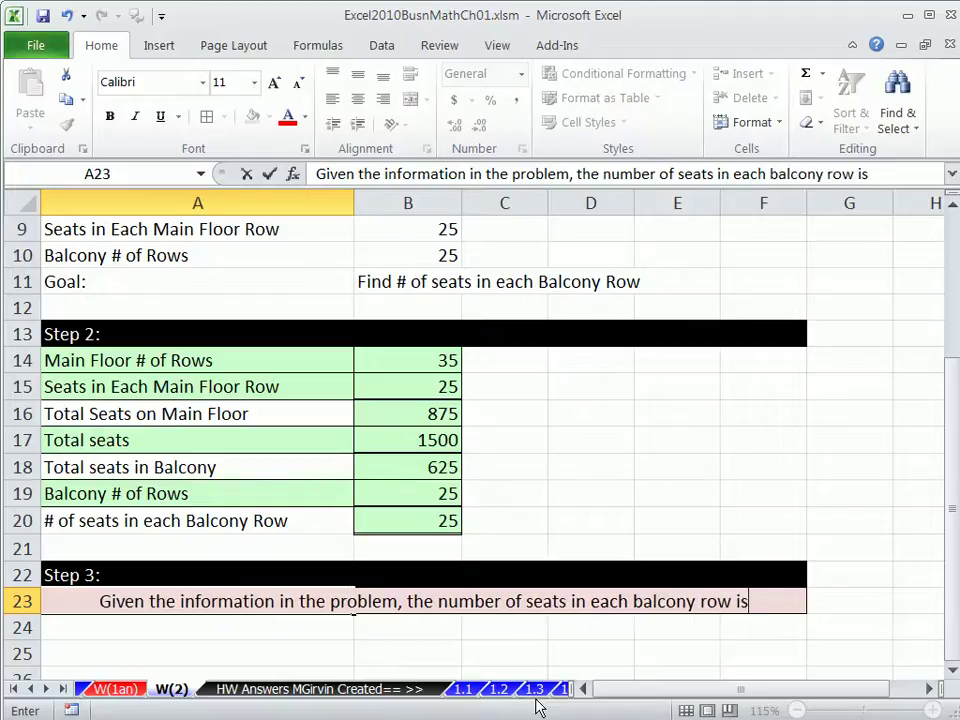
pyautogui.write(' 25.')
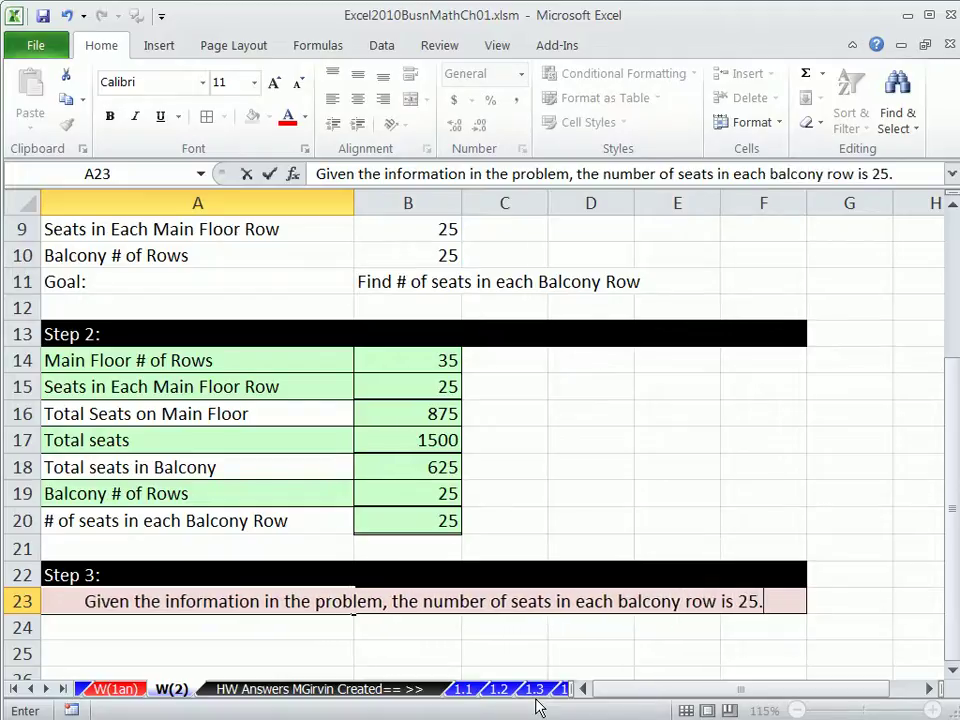
pyautogui.press('Return')
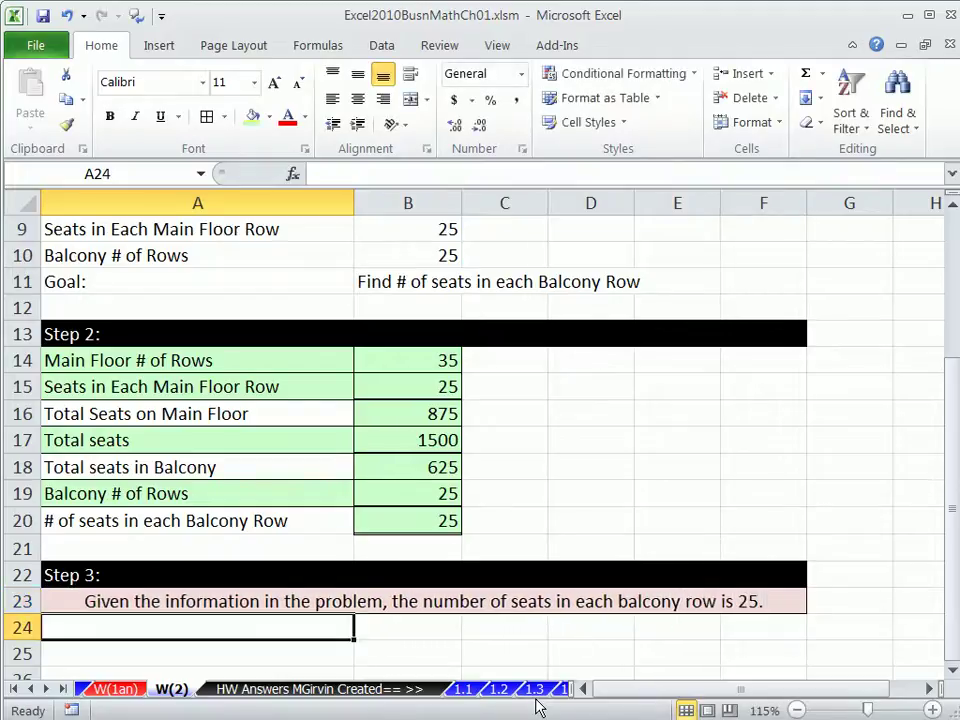
pyautogui.click(603, 487)
pyautogui.scroll(1, 484, 422)
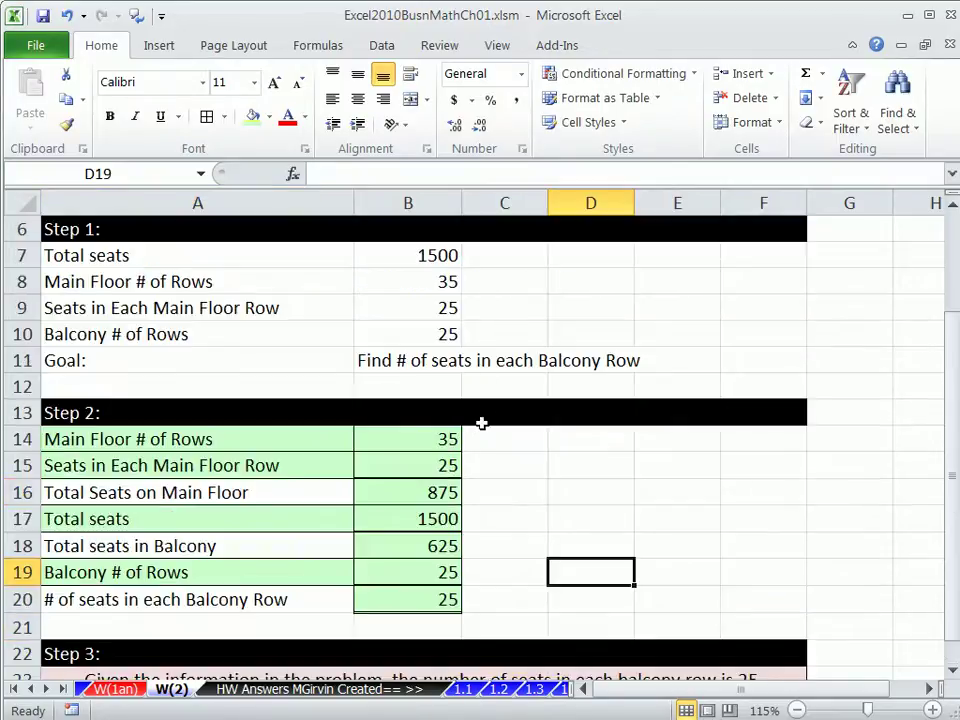
pyautogui.click(435, 257)
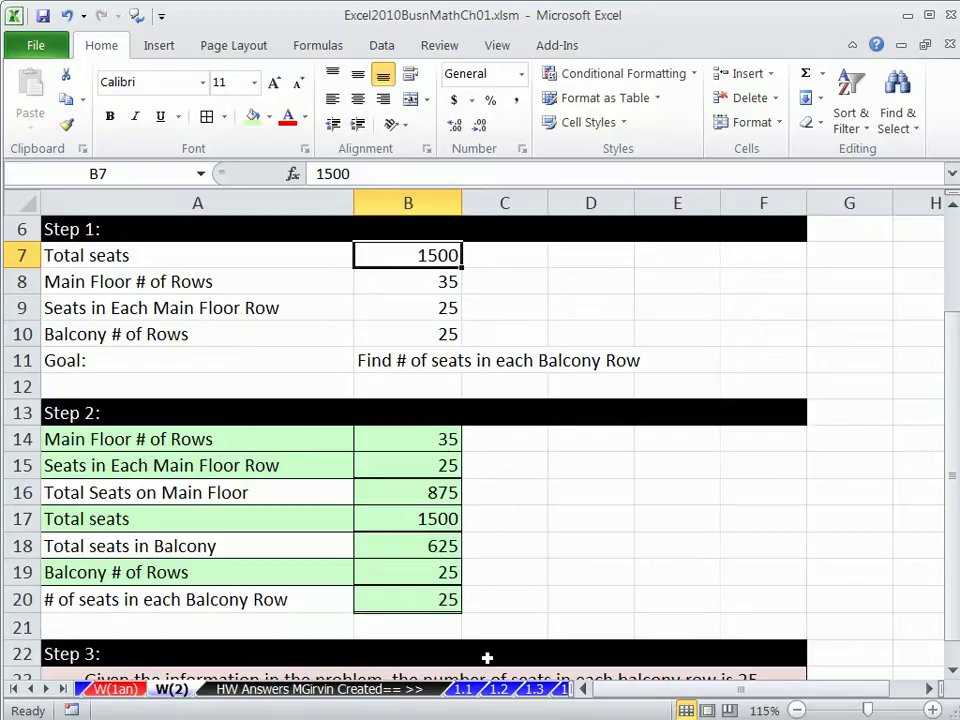
pyautogui.click(492, 551)
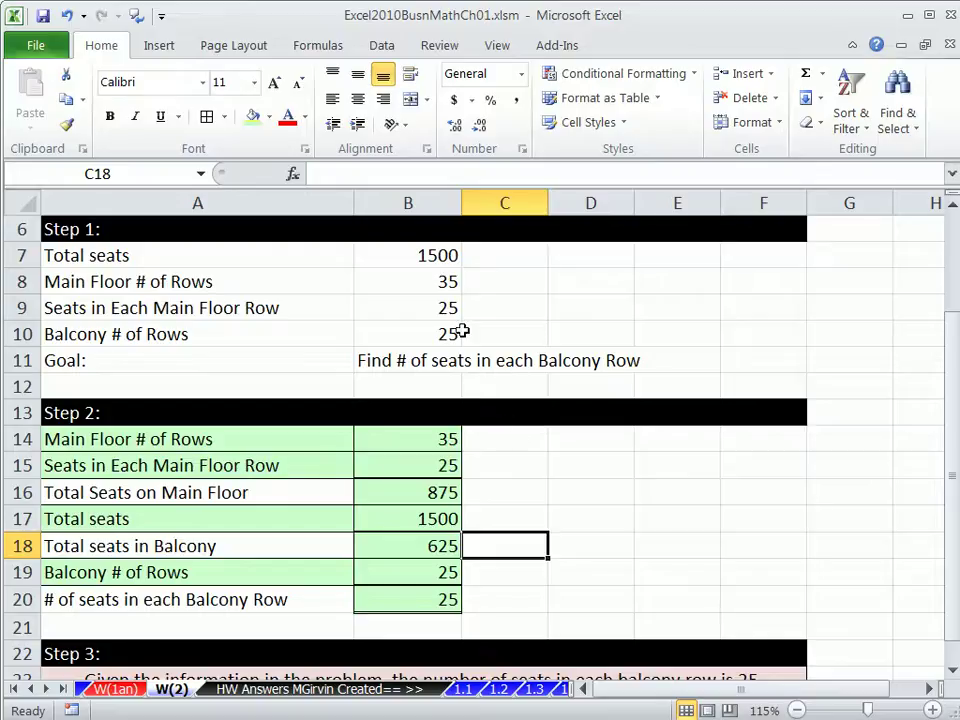
pyautogui.moveTo(254, 271); pyautogui.dragTo(375, 264)
pyautogui.moveTo(259, 281); pyautogui.dragTo(405, 298)
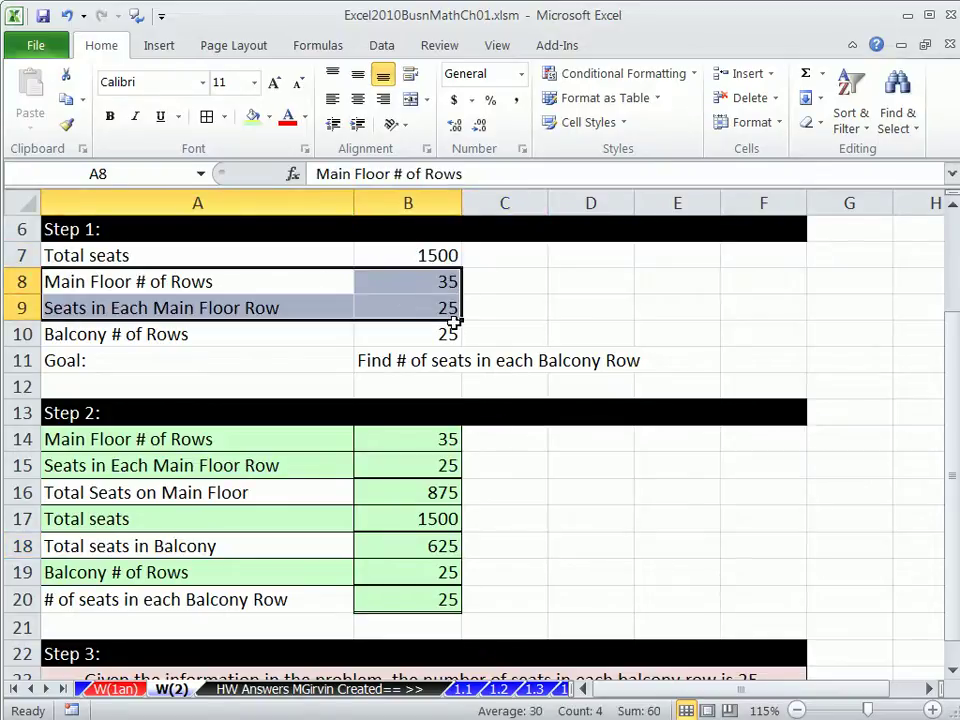
pyautogui.doubleClick(395, 494)
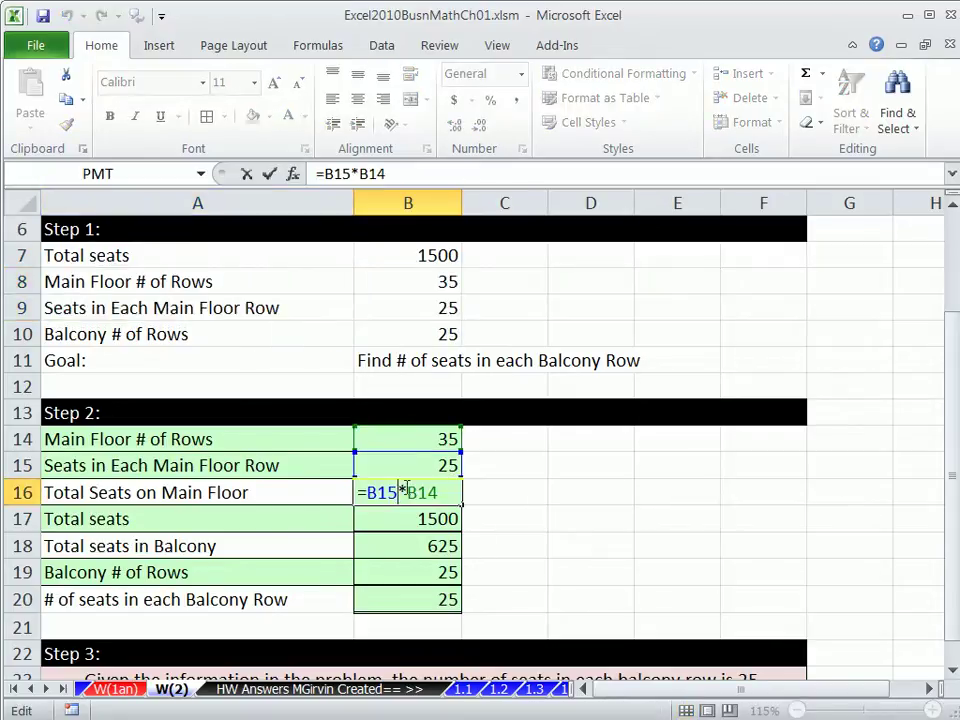
pyautogui.press('Escape')
pyautogui.doubleClick(444, 549)
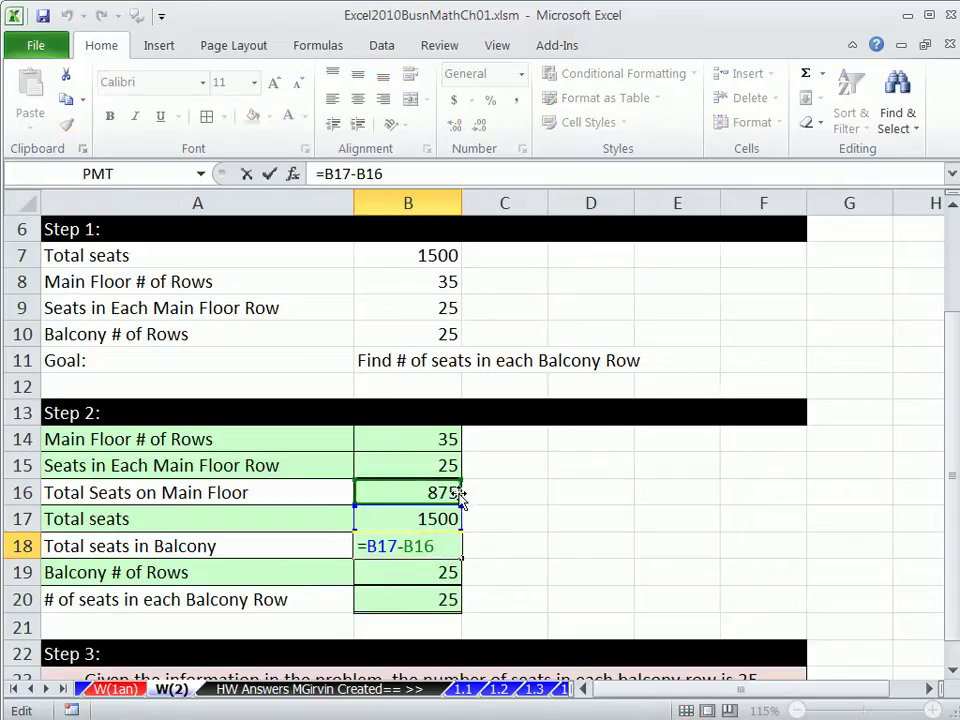
pyautogui.hotkey('ctrl', 'Return')
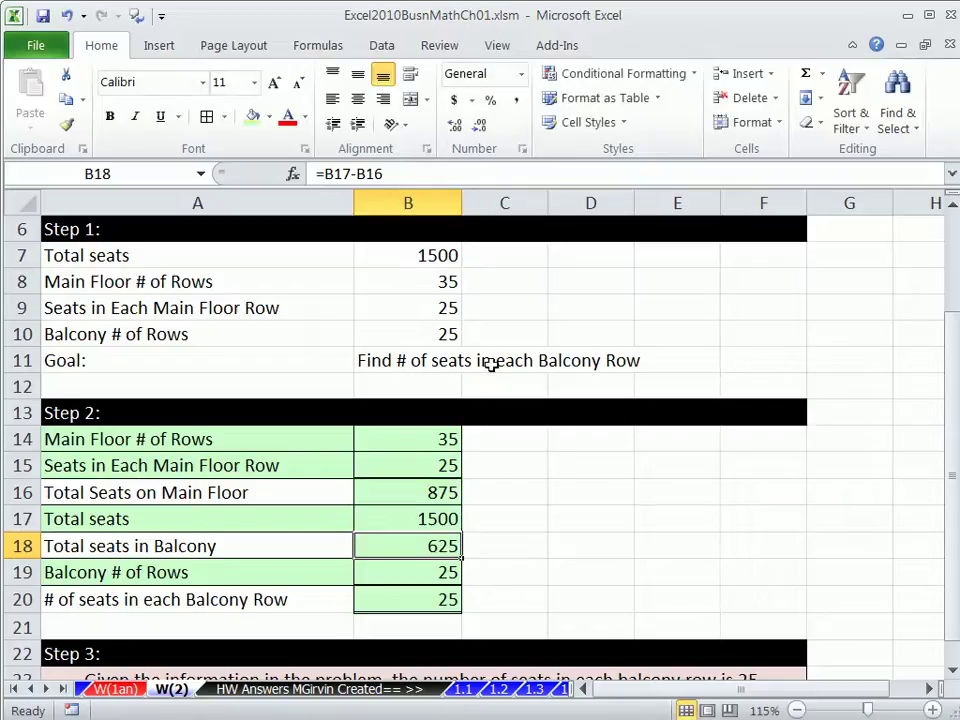
pyautogui.click(437, 284)
pyautogui.moveTo(437, 284); pyautogui.dragTo(437, 310)
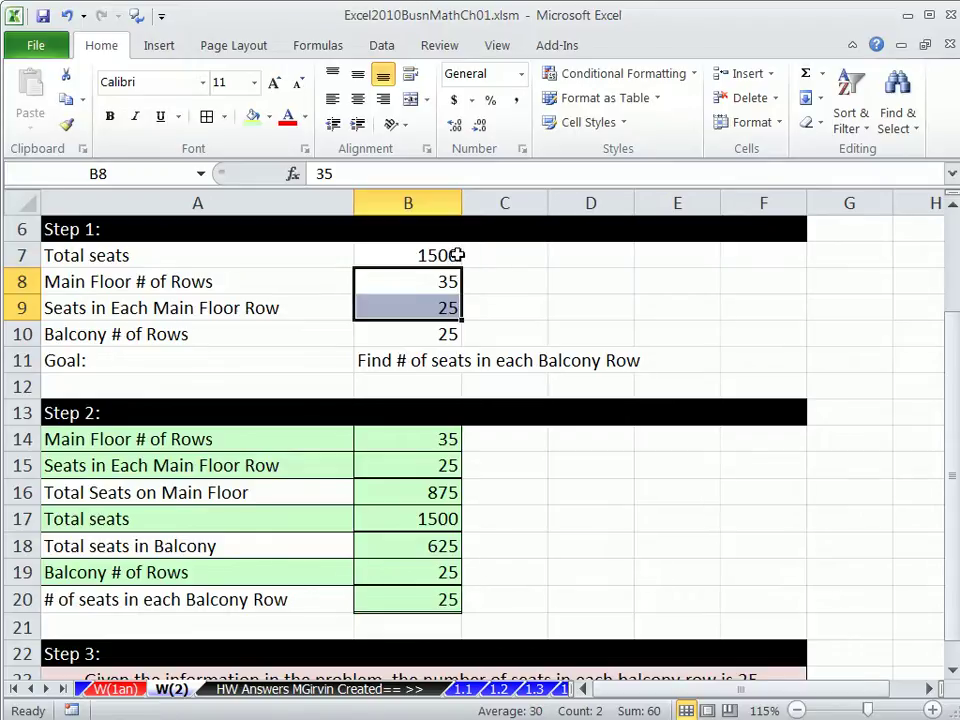
pyautogui.click(420, 600)
pyautogui.write('=B18/B19')
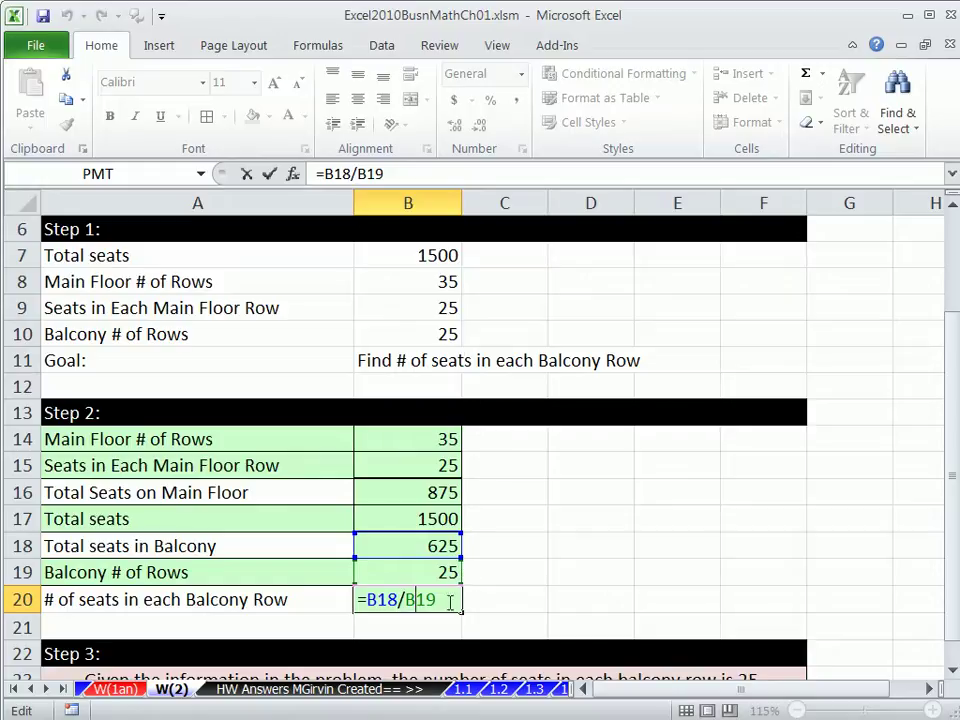
pyautogui.hotkey('ctrl', 'Return')
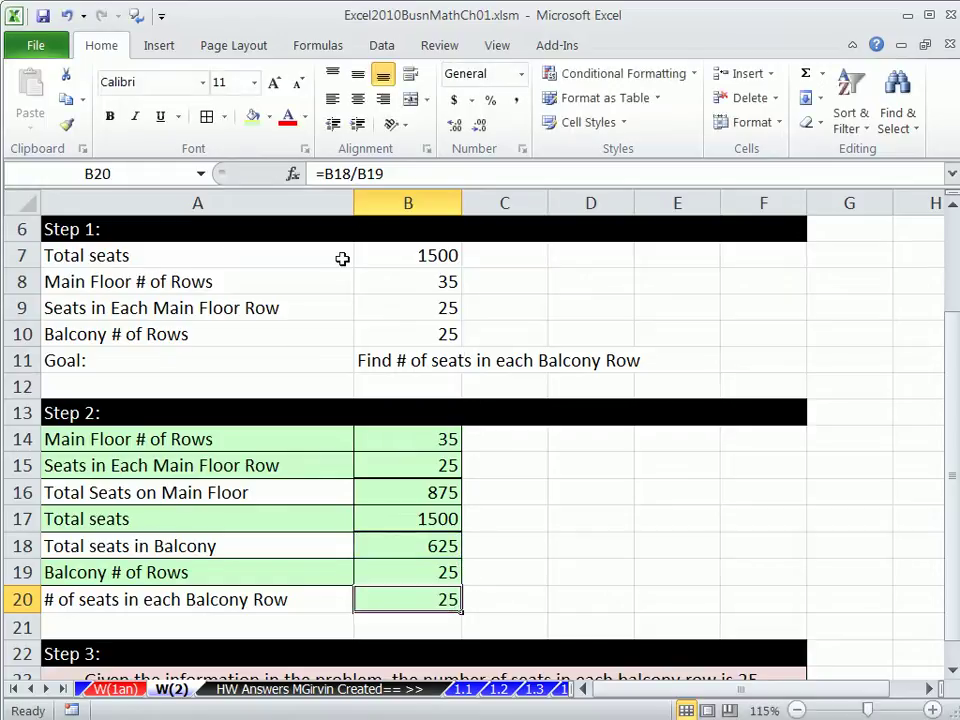
# Link D14 through D17 to the input labels in column A, starting with Total seats.
pyautogui.click(565, 444)
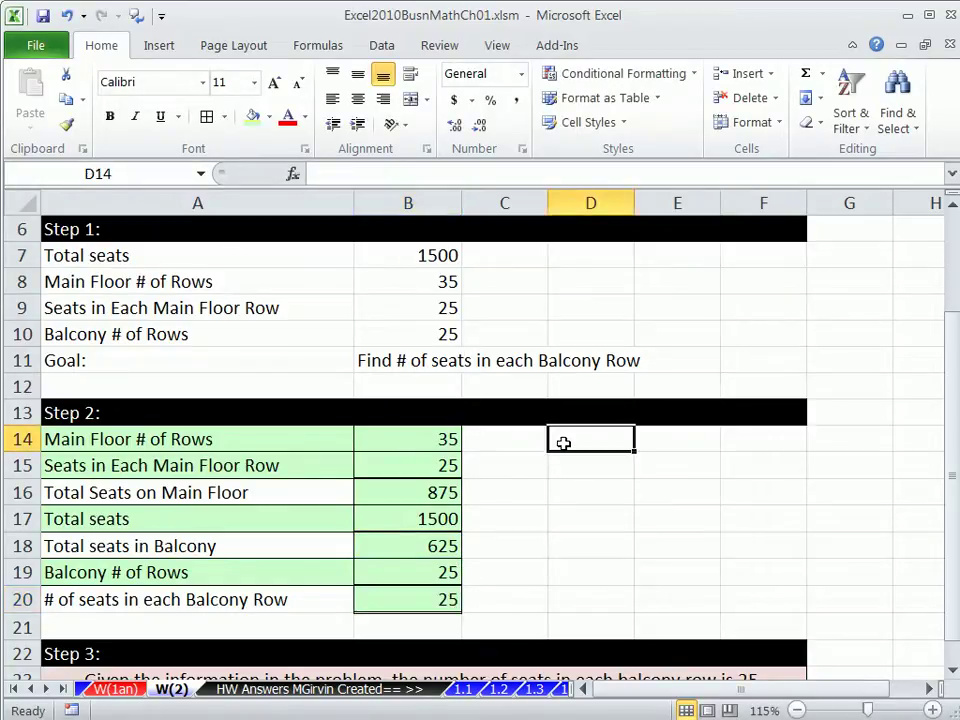
pyautogui.write('=')
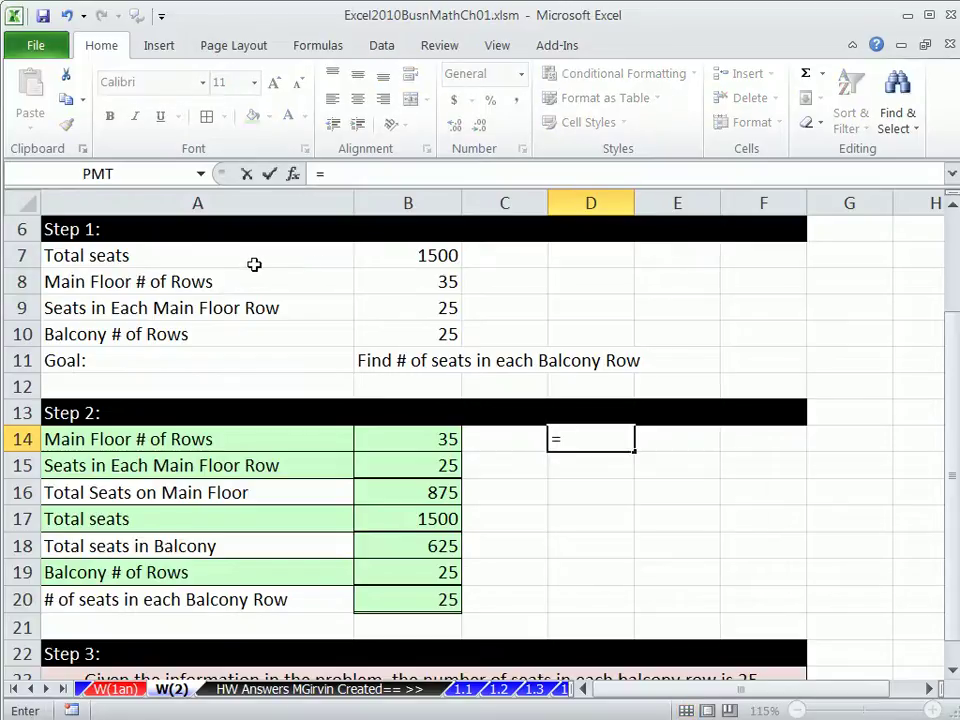
pyautogui.click(251, 260)
pyautogui.hotkey('ctrl', 'Return')
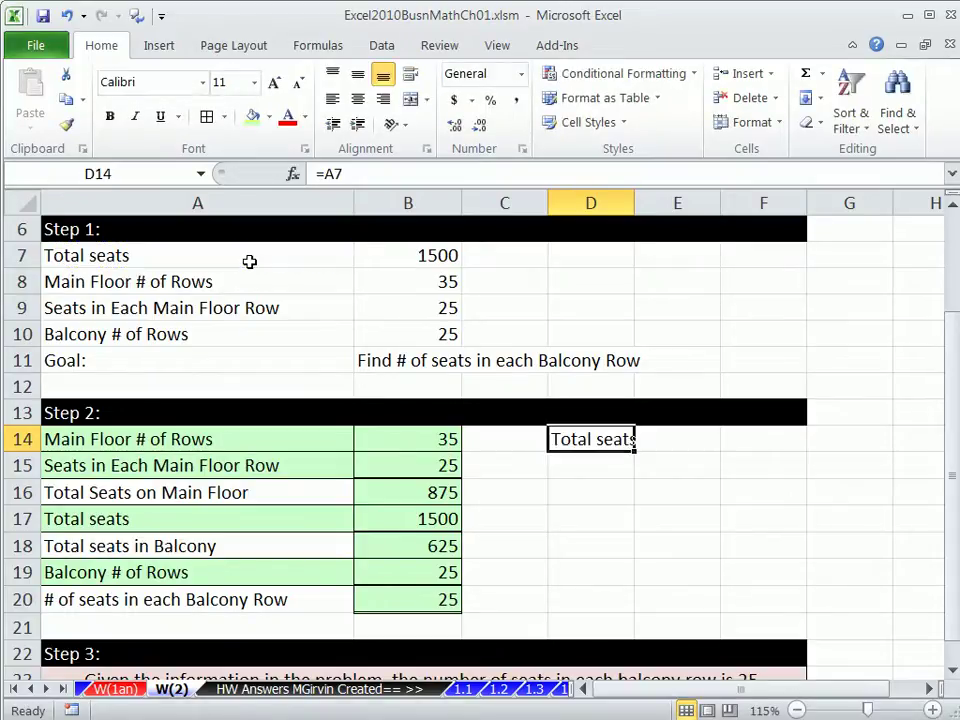
pyautogui.moveTo(635, 451); pyautogui.dragTo(712, 530)
# Widen column D and narrow column C so the side-table labels fit.
pyautogui.moveTo(632, 217); pyautogui.dragTo(727, 214)
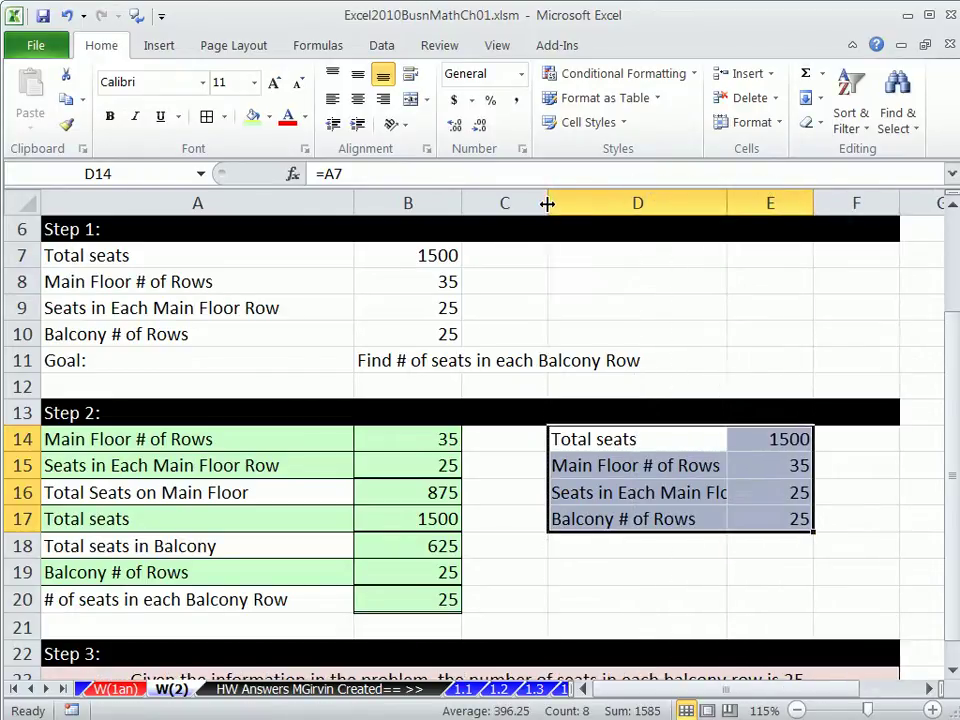
pyautogui.moveTo(549, 201); pyautogui.dragTo(494, 204)
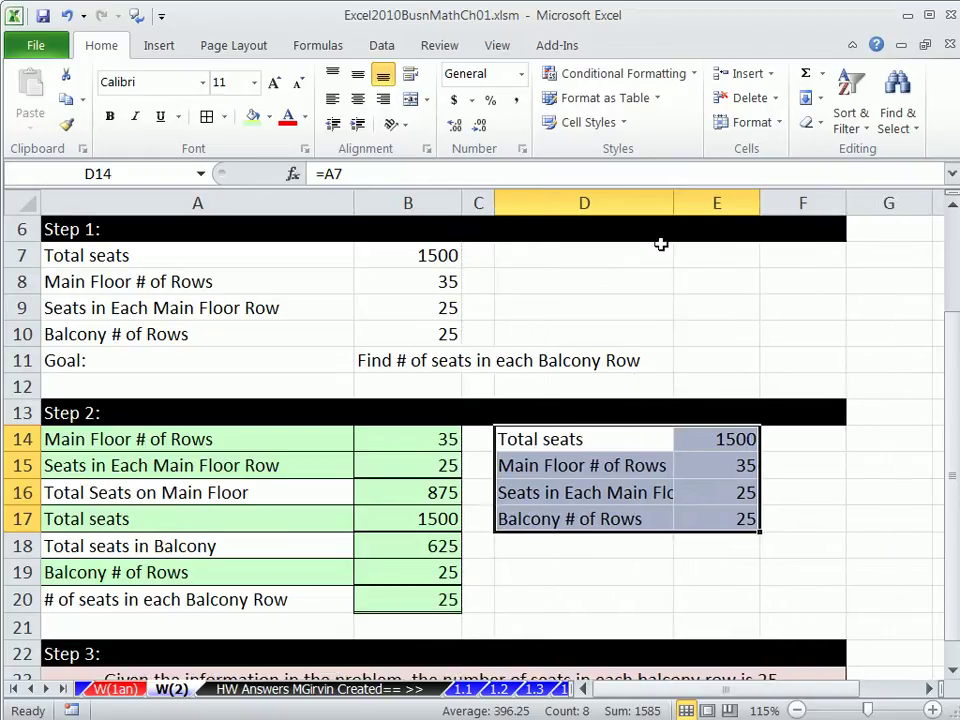
pyautogui.moveTo(673, 204); pyautogui.dragTo(759, 212)
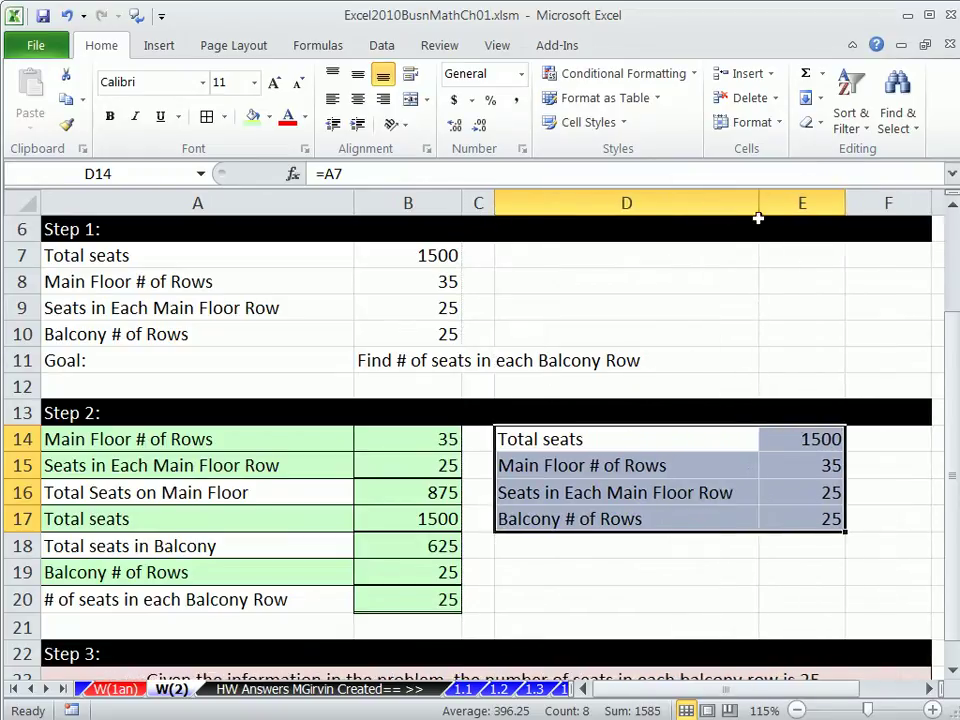
# Link D18 to A20 so it shows '# of seats in each Balcony Row'.
pyautogui.click(663, 541)
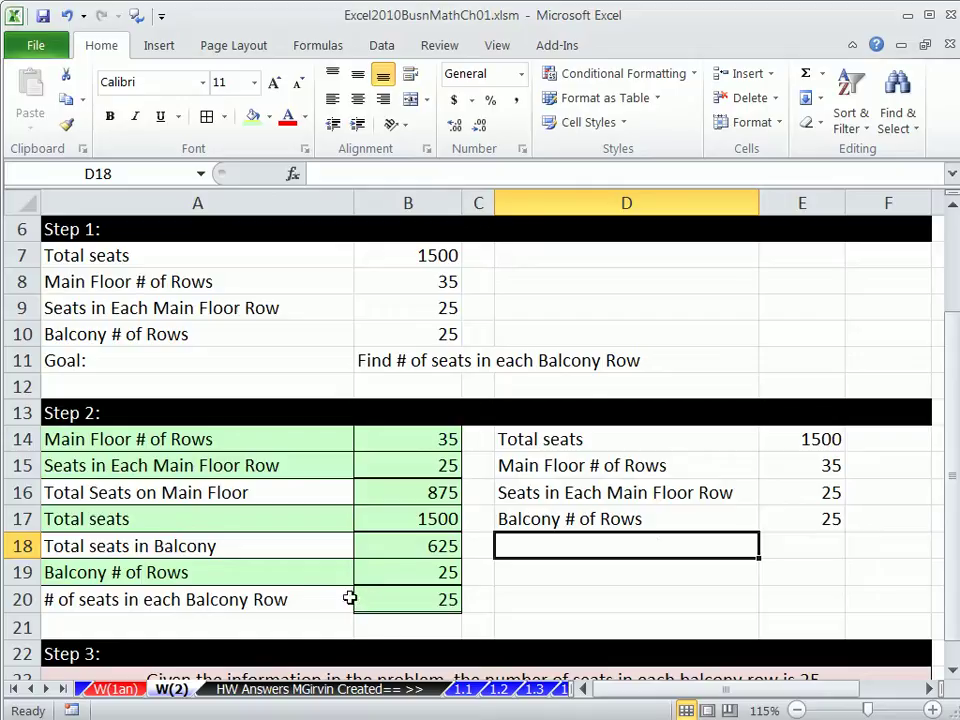
pyautogui.click(320, 594)
pyautogui.click(540, 544)
pyautogui.write('=')
pyautogui.click(310, 603)
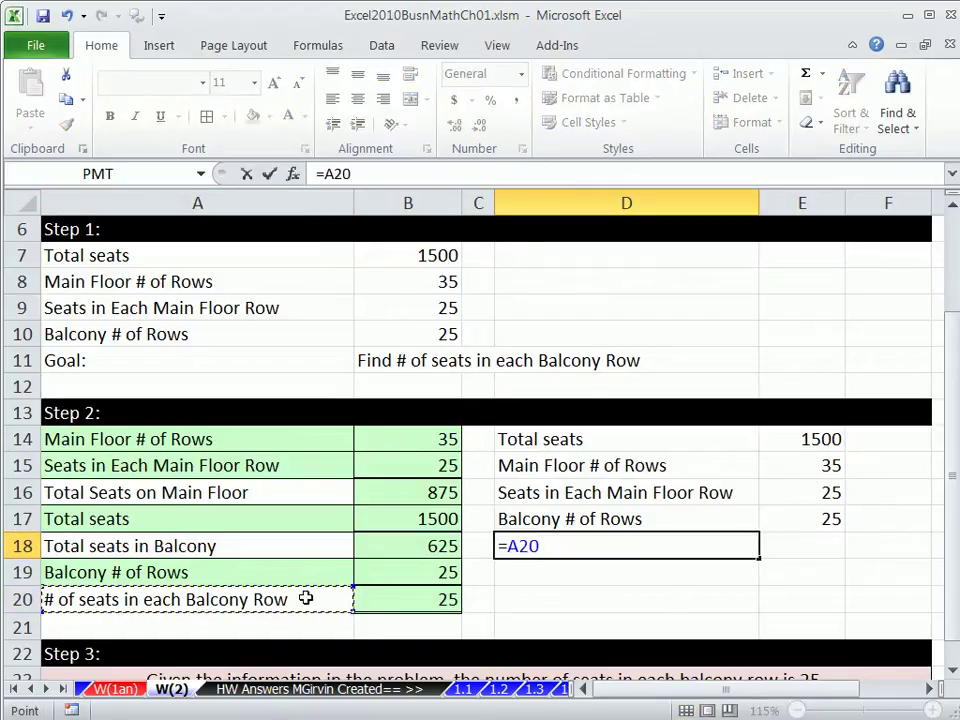
pyautogui.hotkey('ctrl', 'Return')
# Add borders to the D14:E18 block, then select D14:E17 plus E18.
pyautogui.moveTo(720, 440); pyautogui.dragTo(800, 546)
pyautogui.click(207, 117)
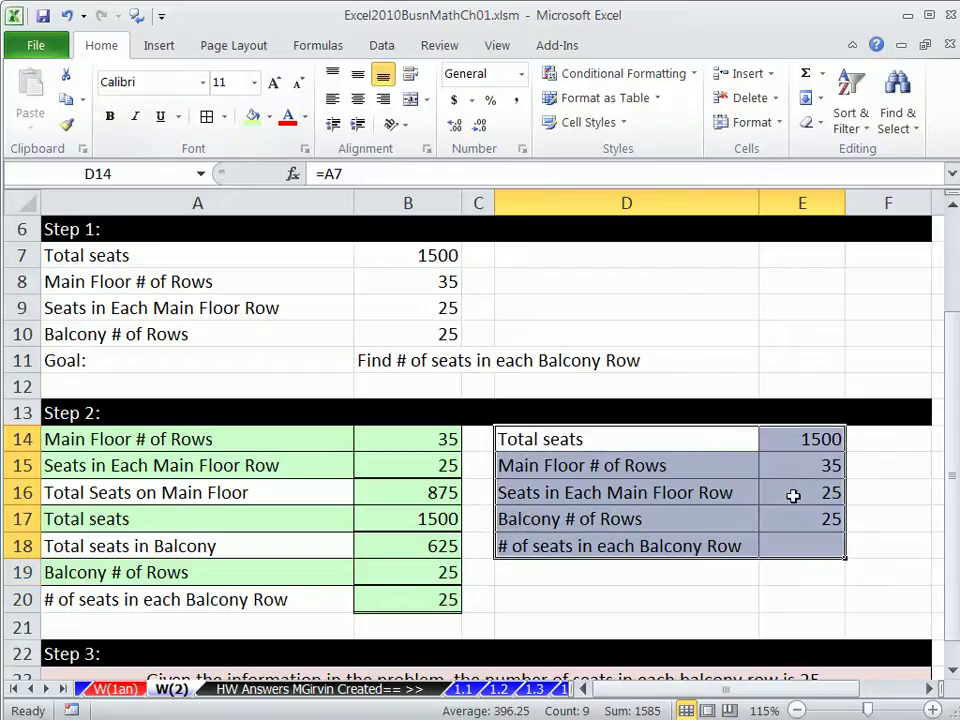
pyautogui.moveTo(736, 448); pyautogui.dragTo(810, 521)
pyautogui.keyDown('ctrl'); pyautogui.click(810, 546); pyautogui.keyUp('ctrl')
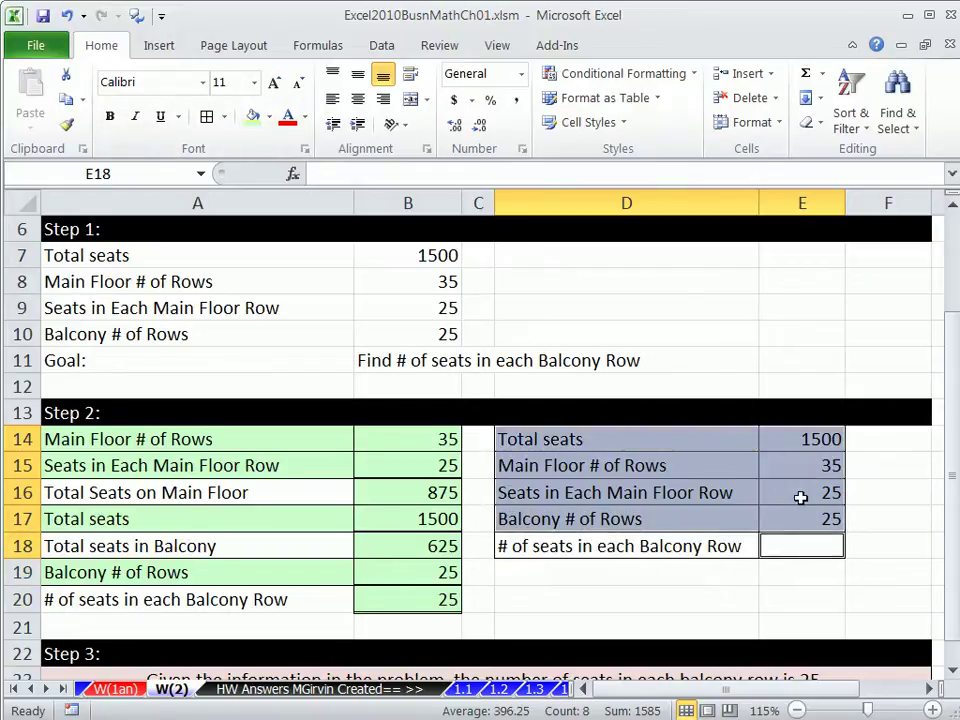
# Fill the selected block green and enter =E15*E16 in E18.
pyautogui.click(253, 116)
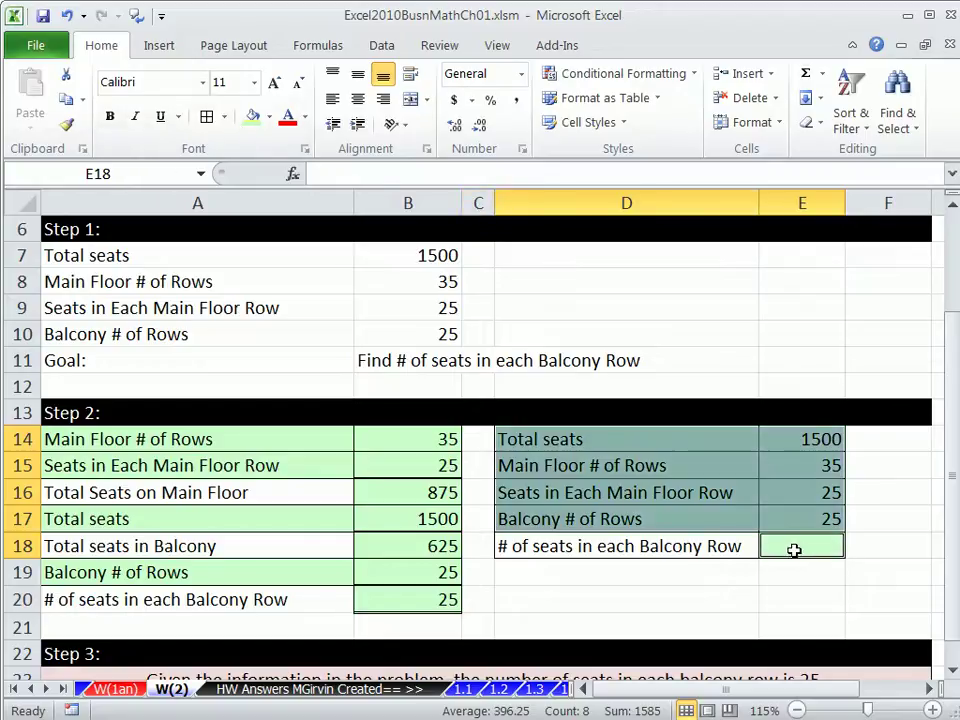
pyautogui.click(793, 549)
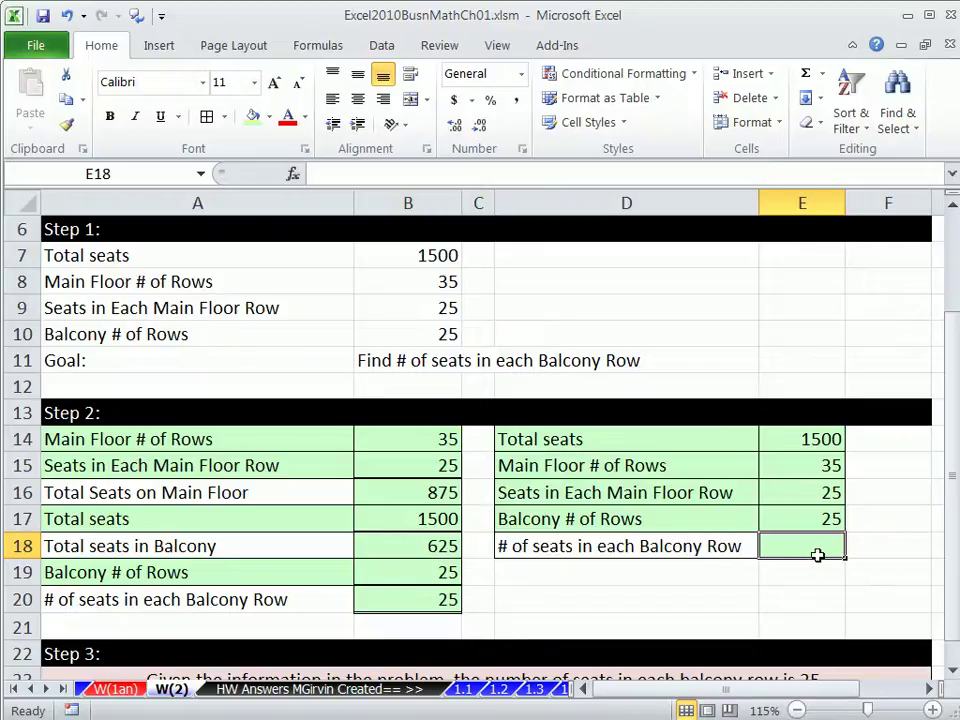
pyautogui.write('=')
pyautogui.click(805, 470)
pyautogui.write('*')
pyautogui.press('Up')
pyautogui.press('Up')
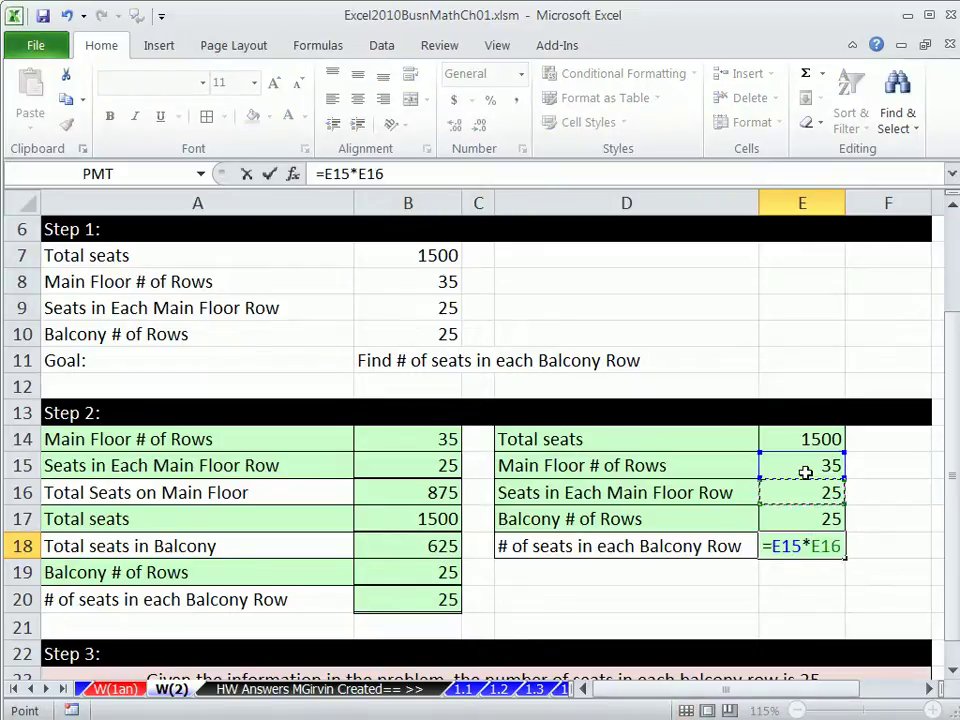
pyautogui.hotkey('ctrl', 'Return')
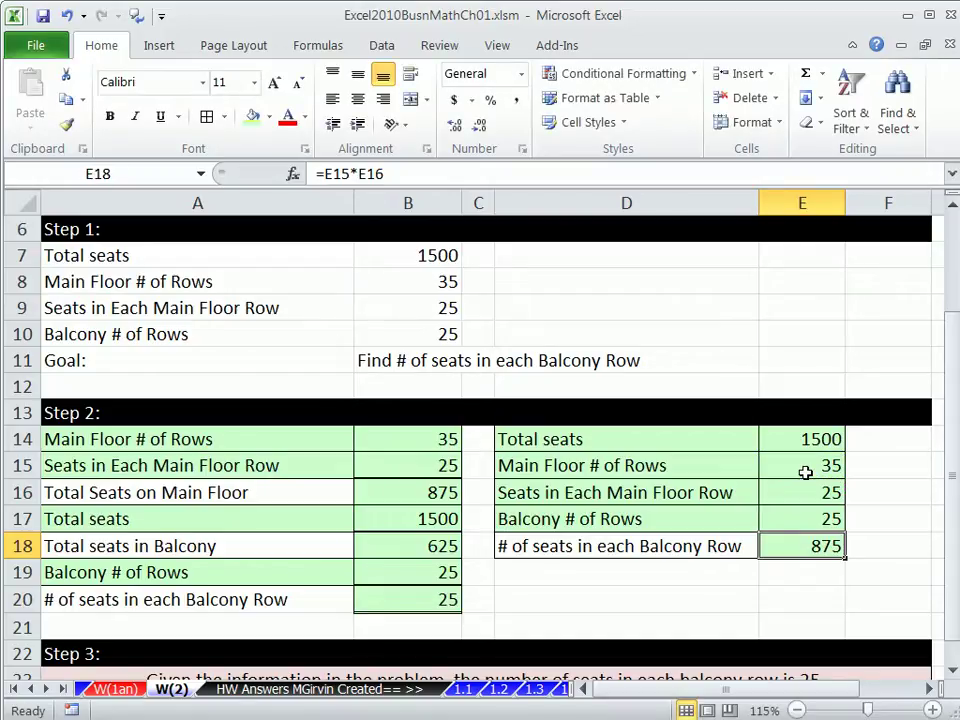
# Change E18 to =E14-E15*E16 so it returns 625 balcony seats.
pyautogui.press('F2')
pyautogui.write('-')
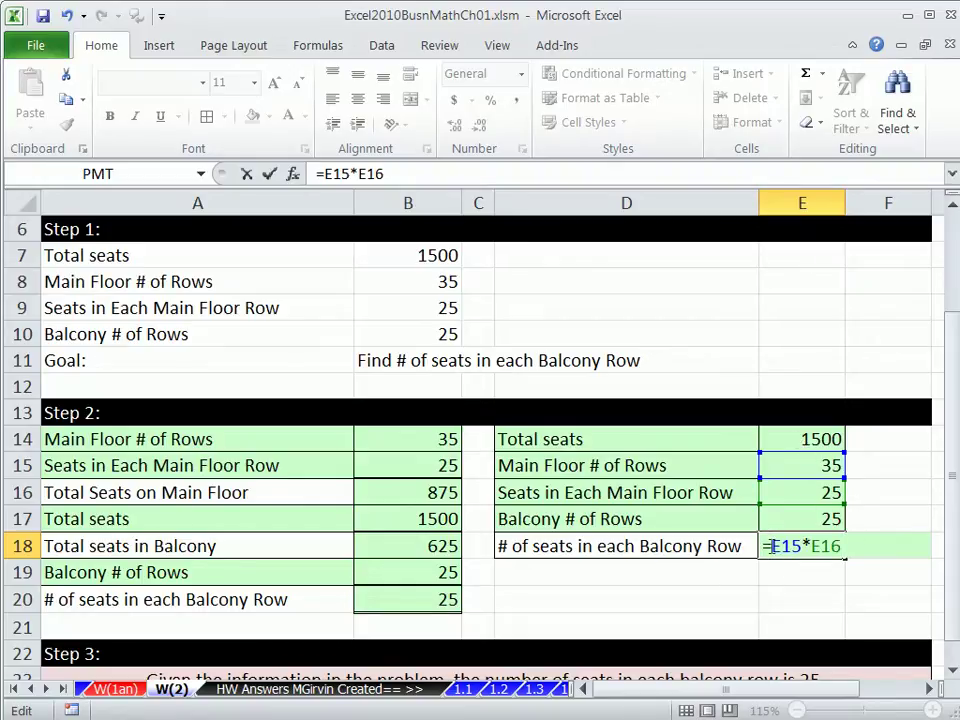
pyautogui.hotkey('ctrl', 'Return')
pyautogui.press('F2')
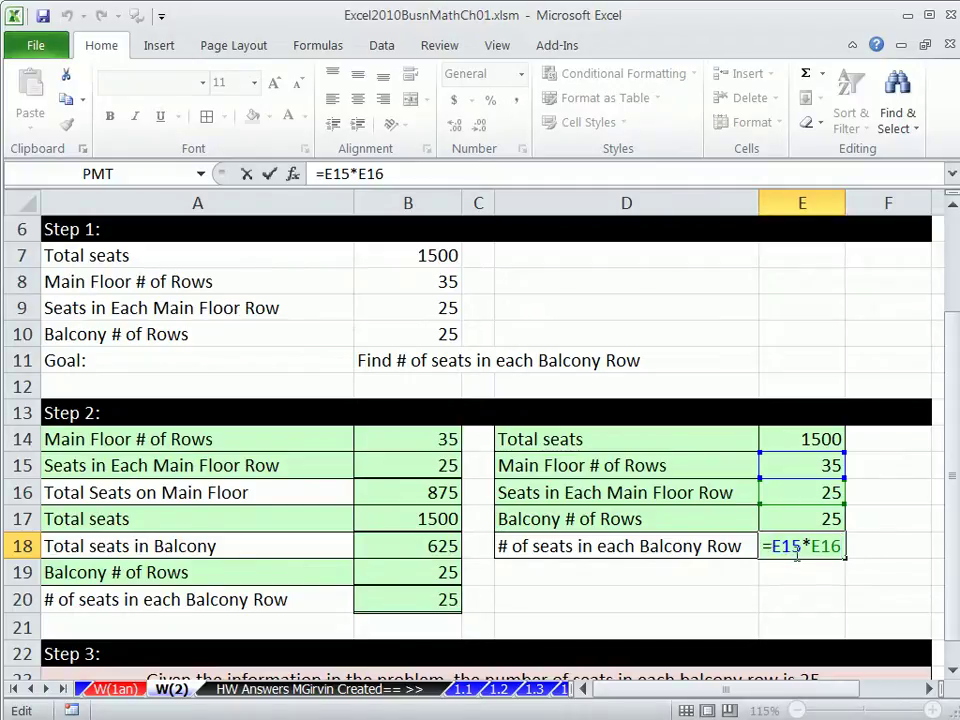
pyautogui.click(789, 440)
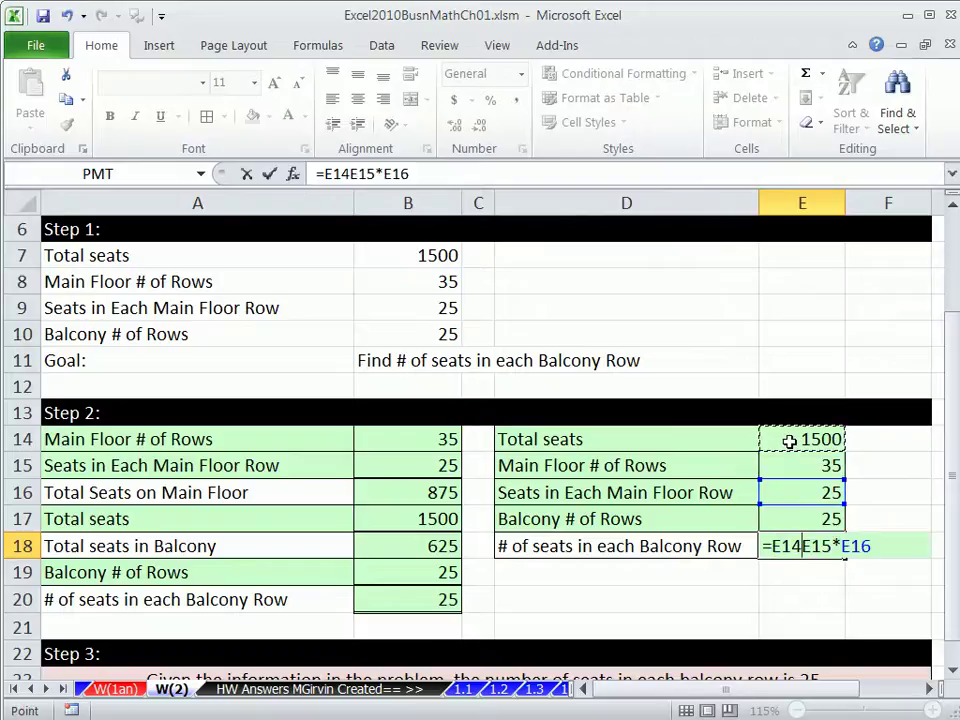
pyautogui.click(806, 548)
pyautogui.write('-')
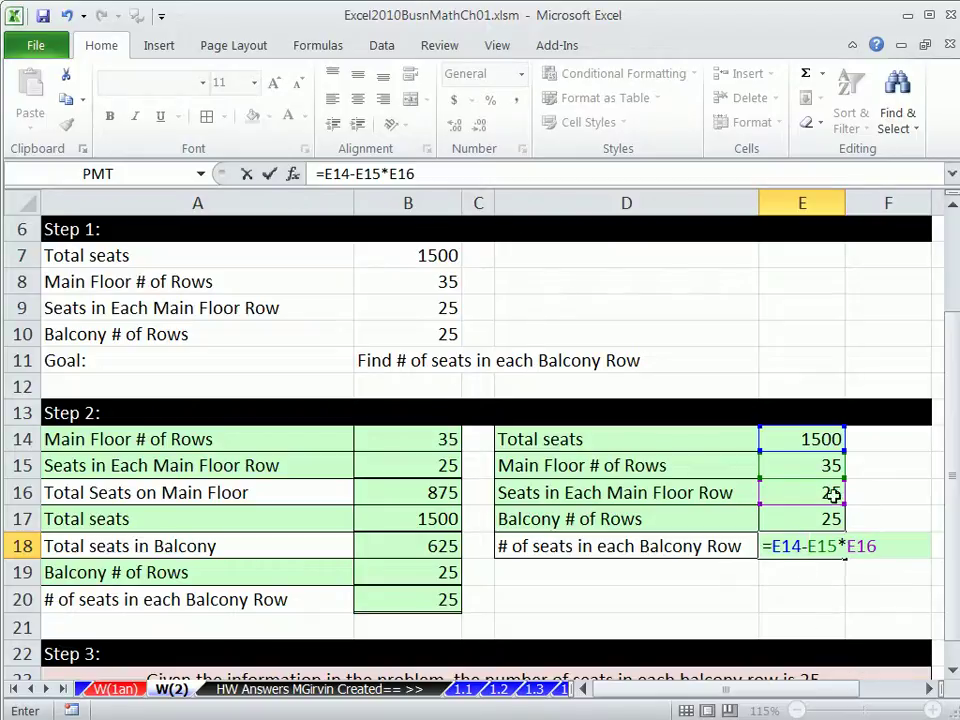
pyautogui.hotkey('ctrl', 'Return')
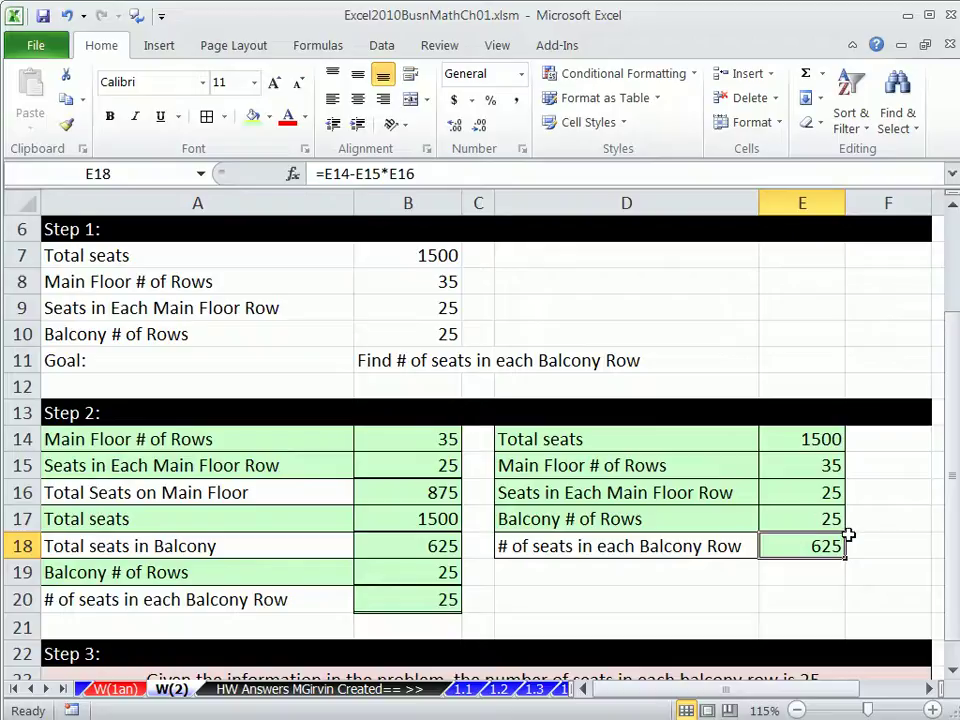
# Append /E17 to E18's formula to divide by the balcony row count.
pyautogui.press('F2')
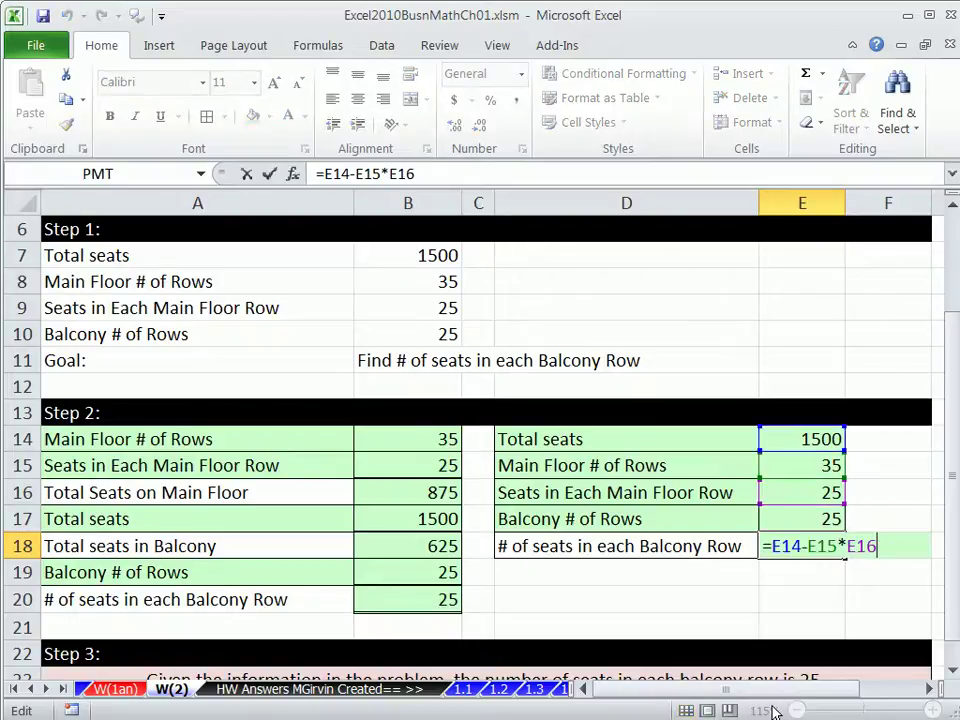
pyautogui.write('/')
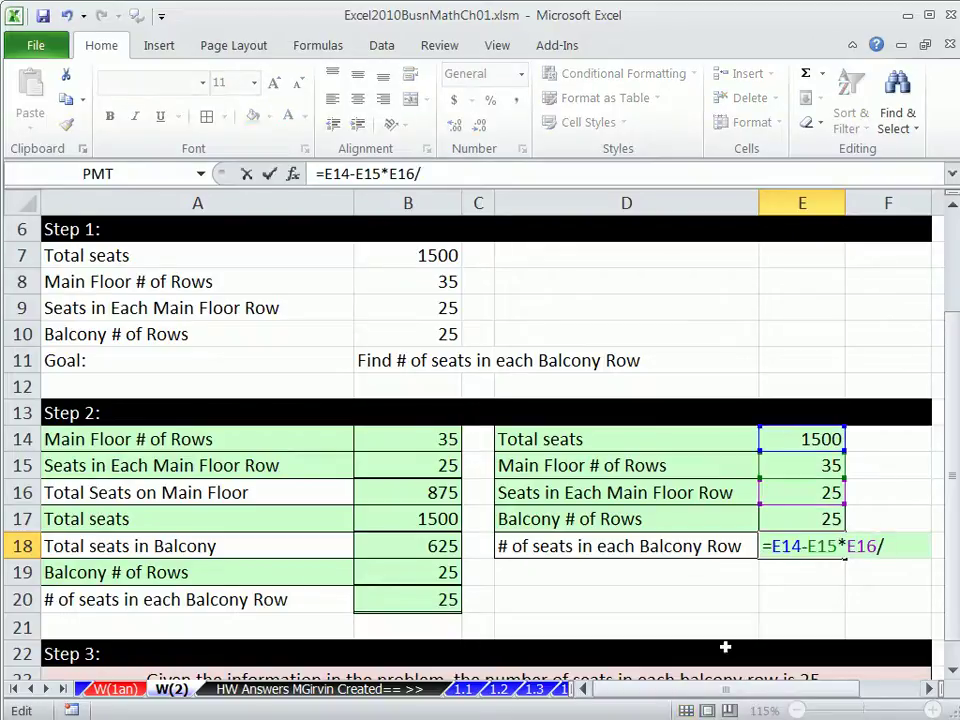
pyautogui.click(784, 518)
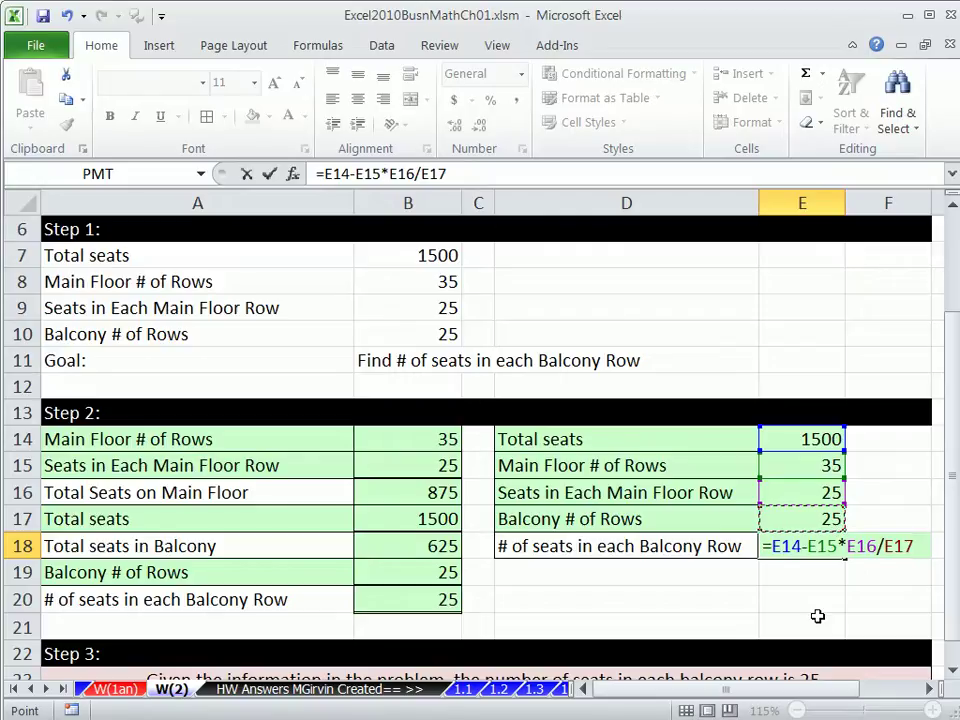
pyautogui.hotkey('ctrl', 'Return')
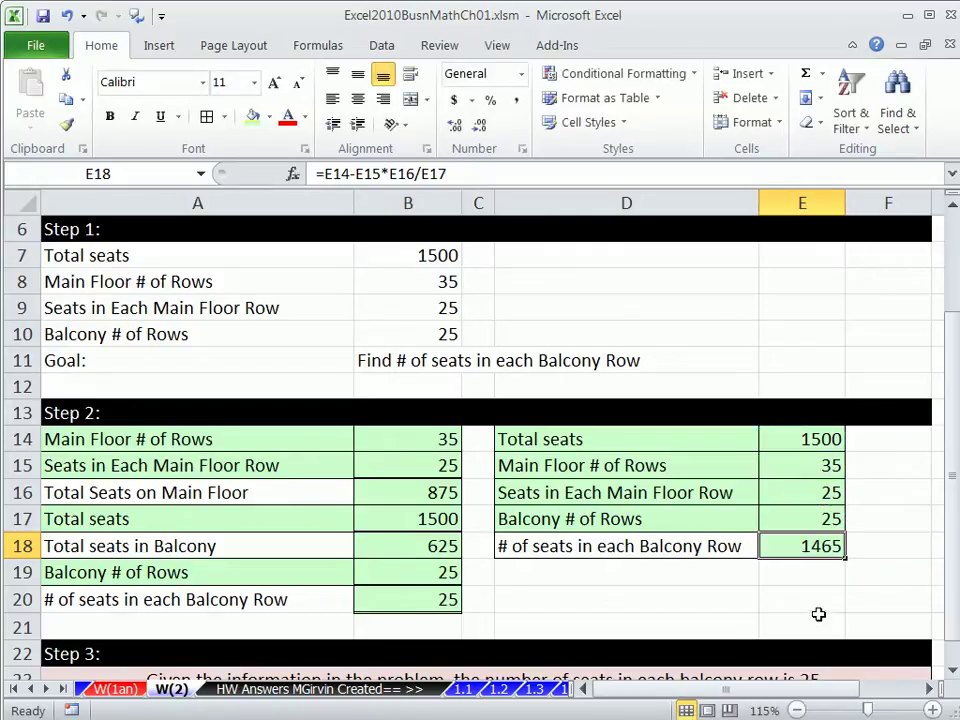
# Wrap E14-E15*E16 in parentheses so E18 reads =(E14-E15*E16)/E17, giving 25.
pyautogui.press('F2')
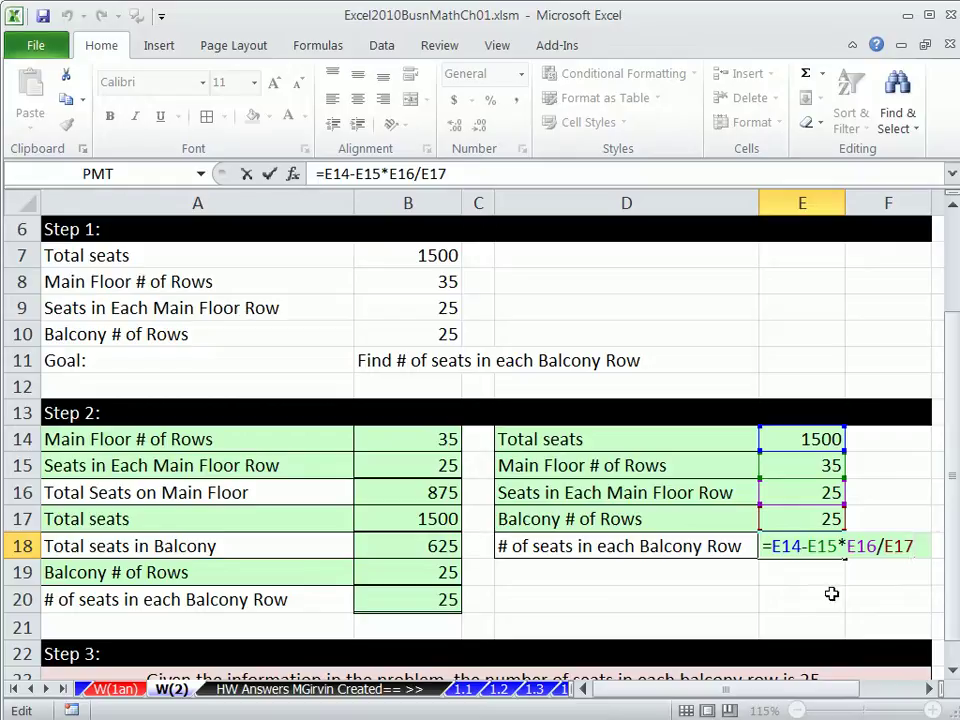
pyautogui.click(803, 546)
pyautogui.moveTo(772, 546); pyautogui.dragTo(879, 582)
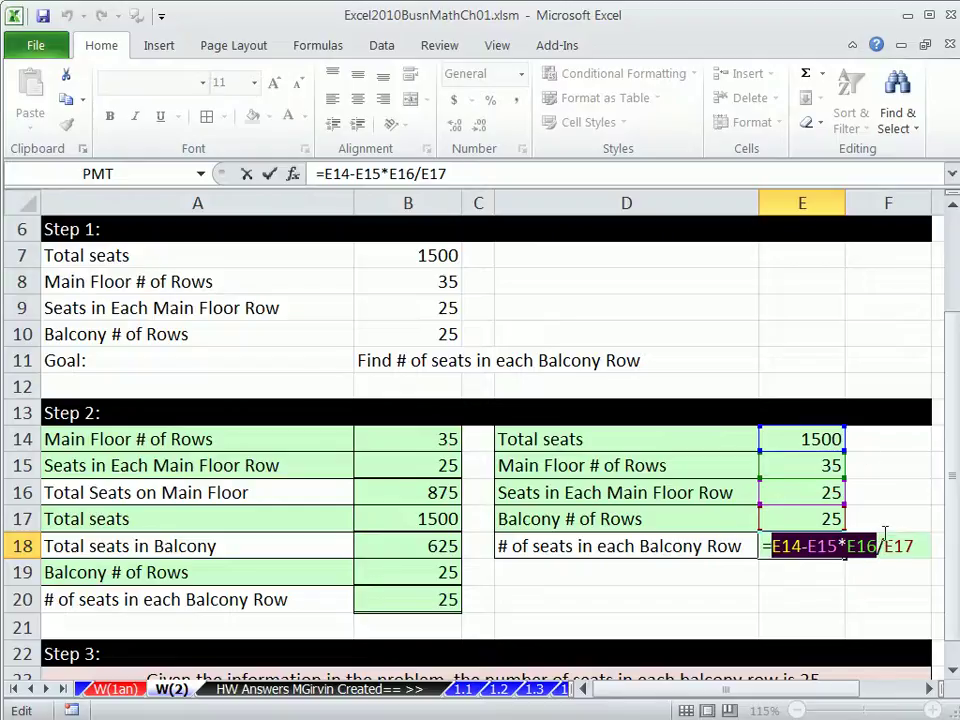
pyautogui.press('Left')
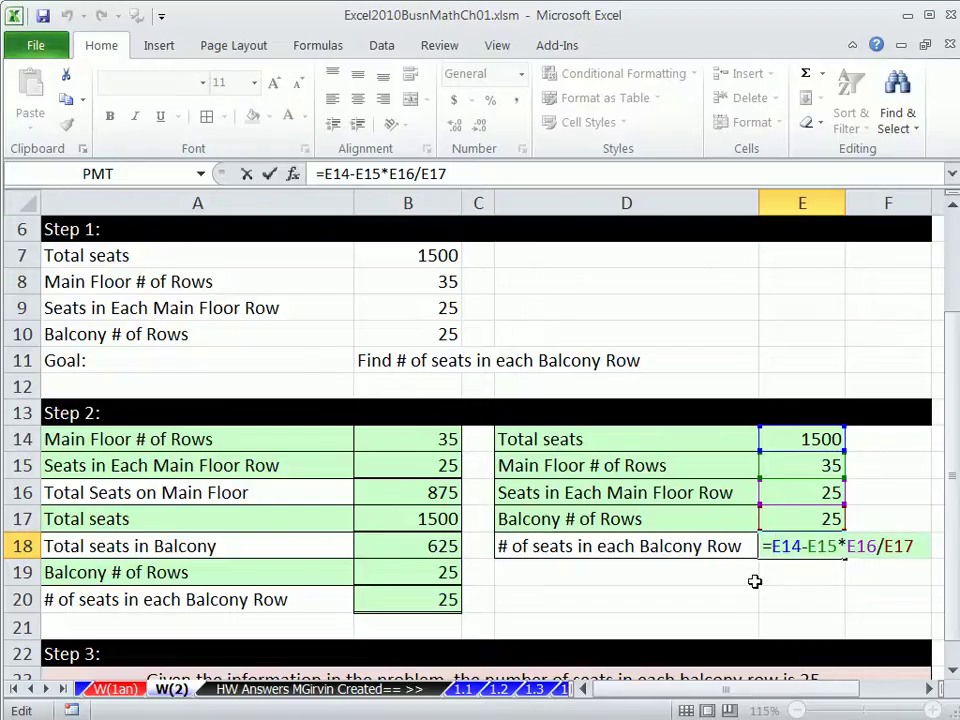
pyautogui.write('(')
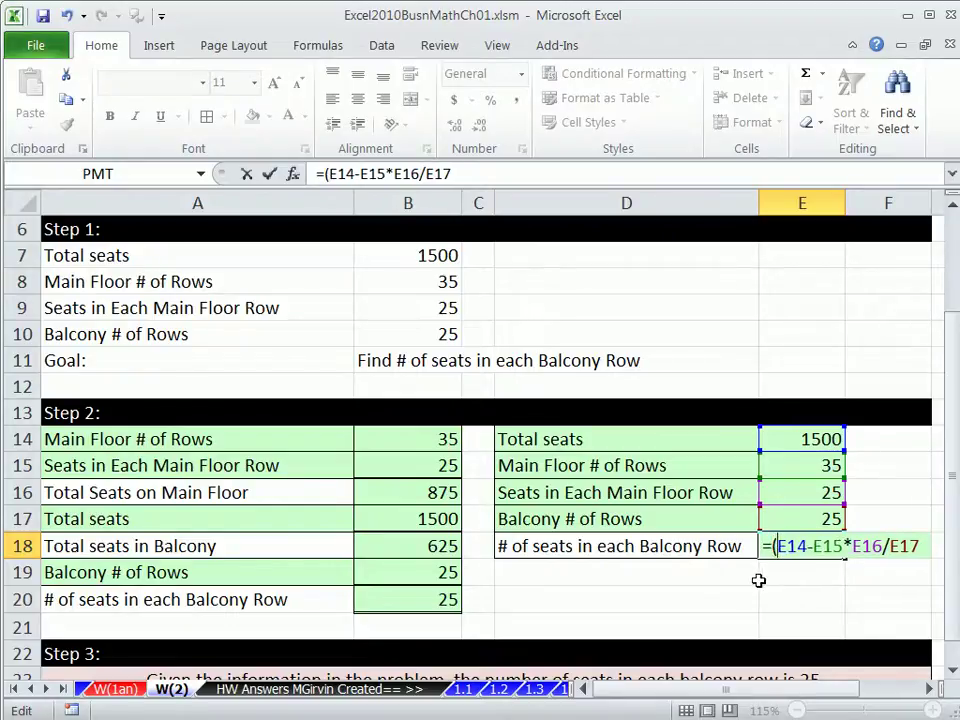
pyautogui.click(885, 545)
pyautogui.write(')')
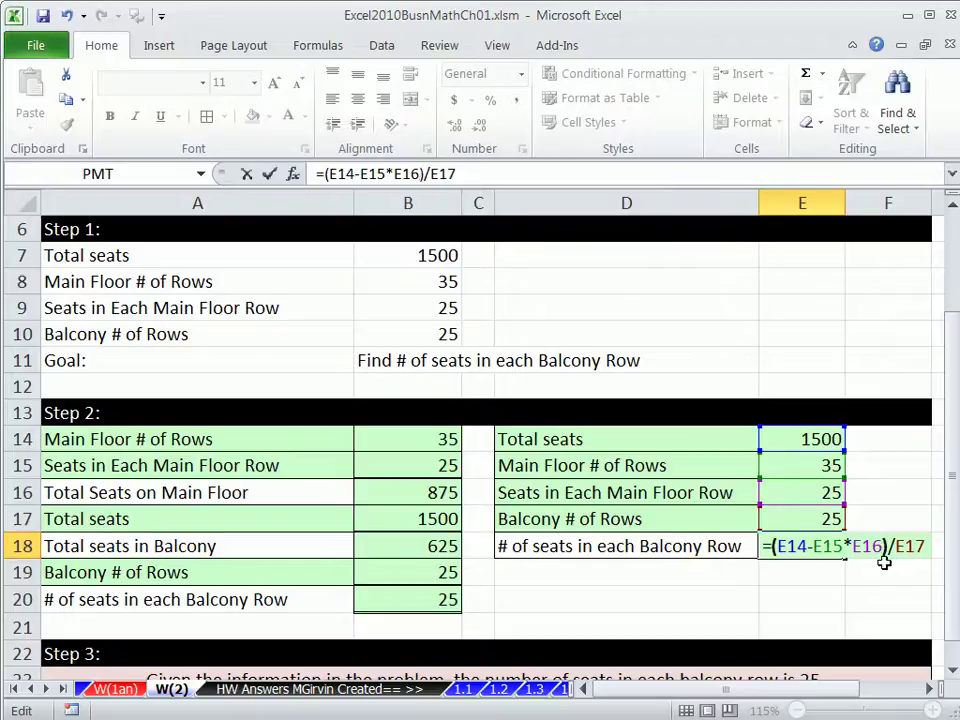
pyautogui.hotkey('ctrl', 'Return')
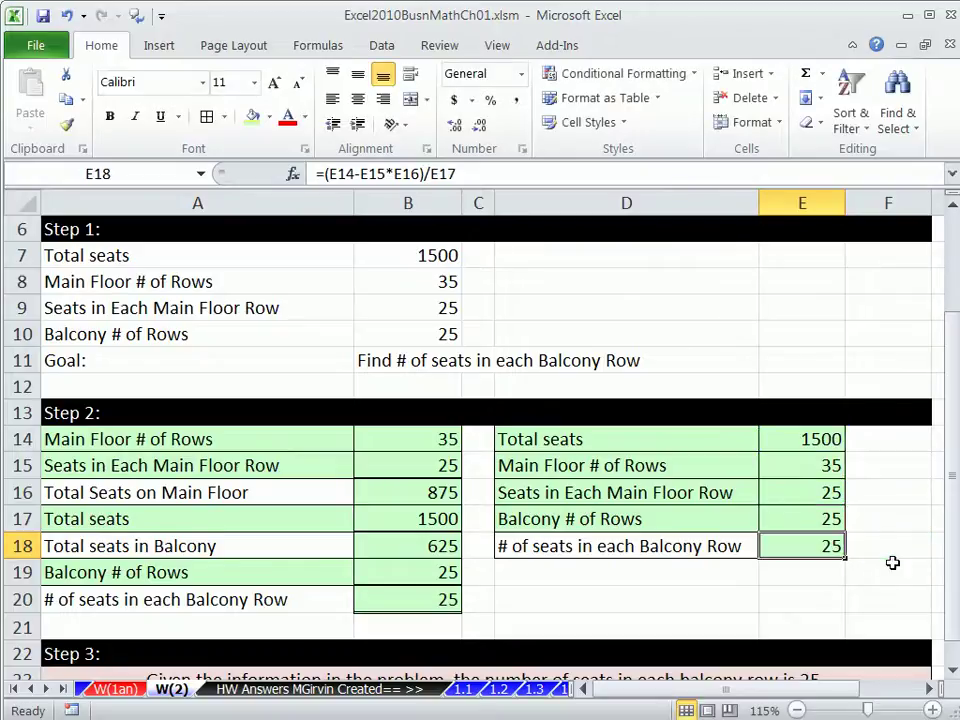
pyautogui.doubleClick(797, 548)
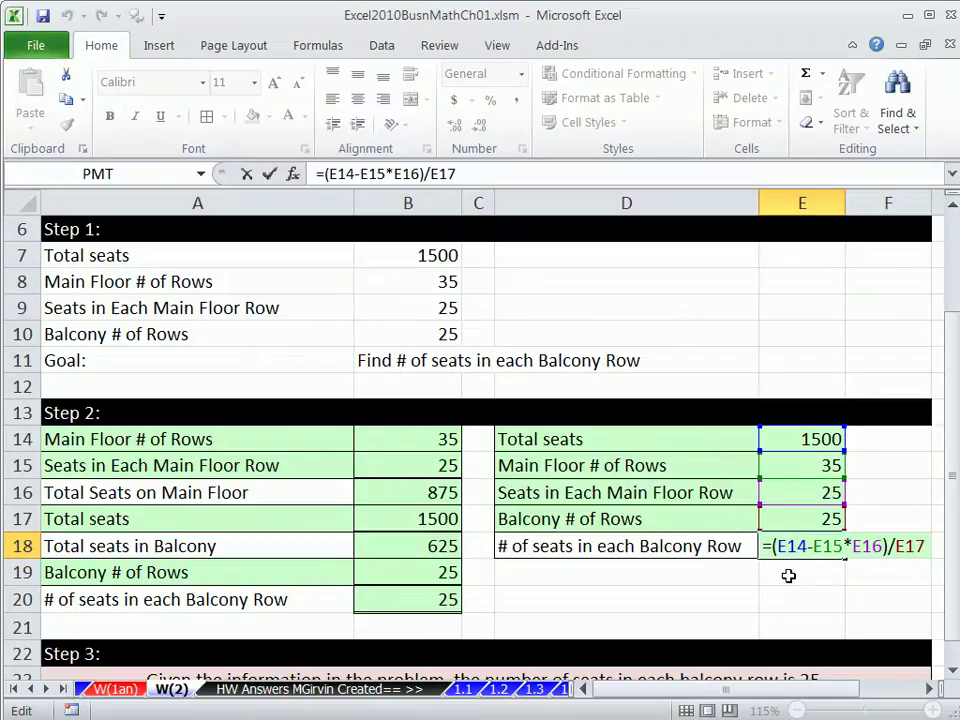
pyautogui.press('Return')
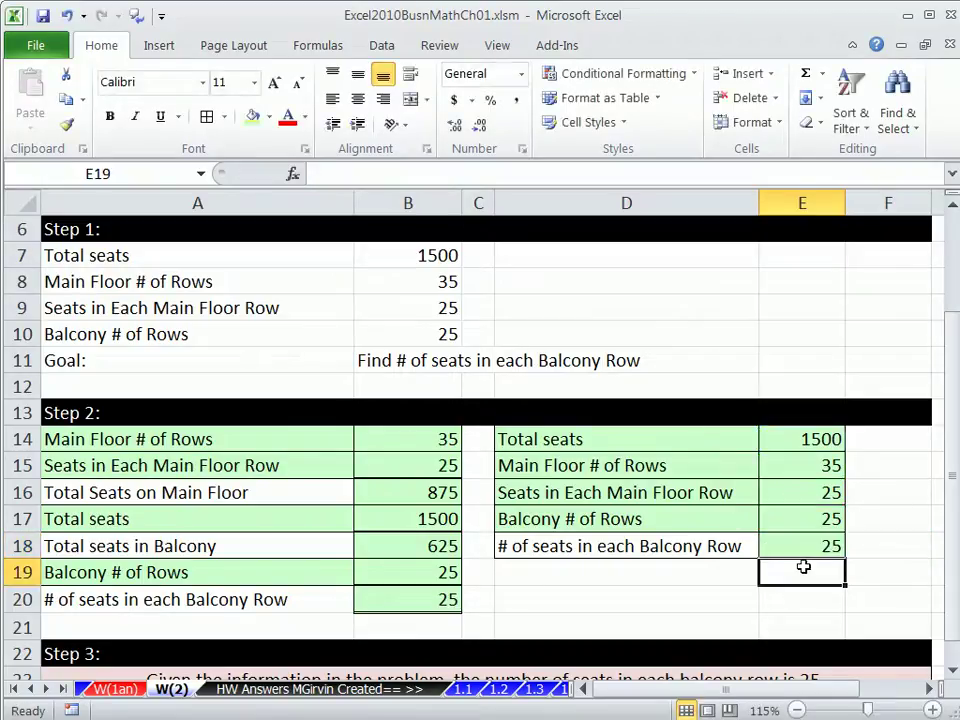
pyautogui.scroll(-1, 758, 495)
pyautogui.scroll(1, 750, 500)
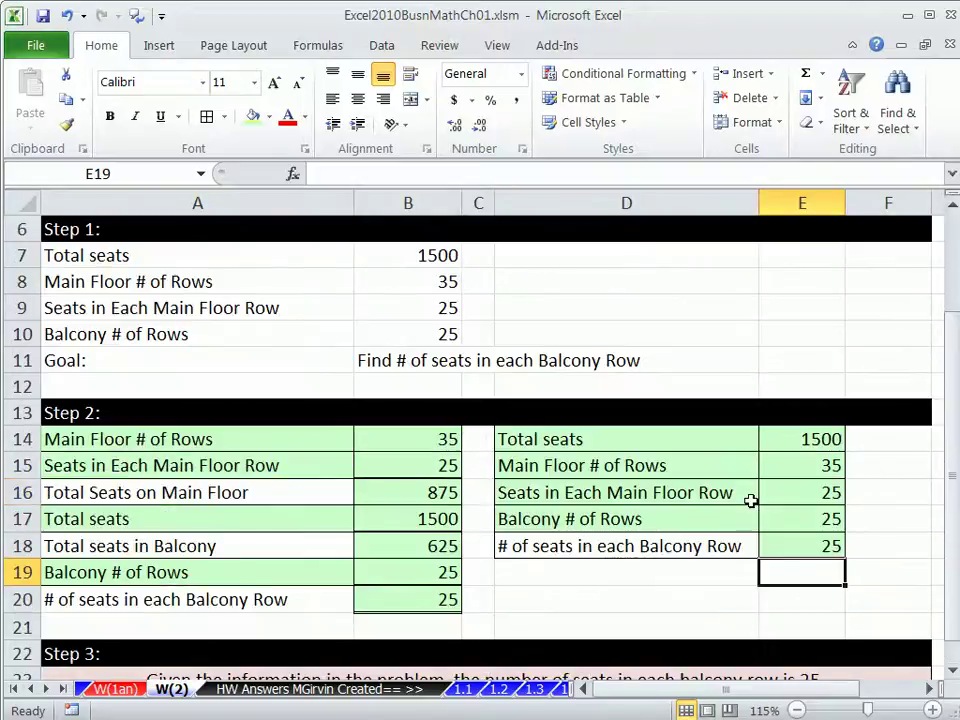
pyautogui.scroll(1, 748, 502)
pyautogui.scroll(-2, 747, 503)
pyautogui.scroll(3, 737, 489)
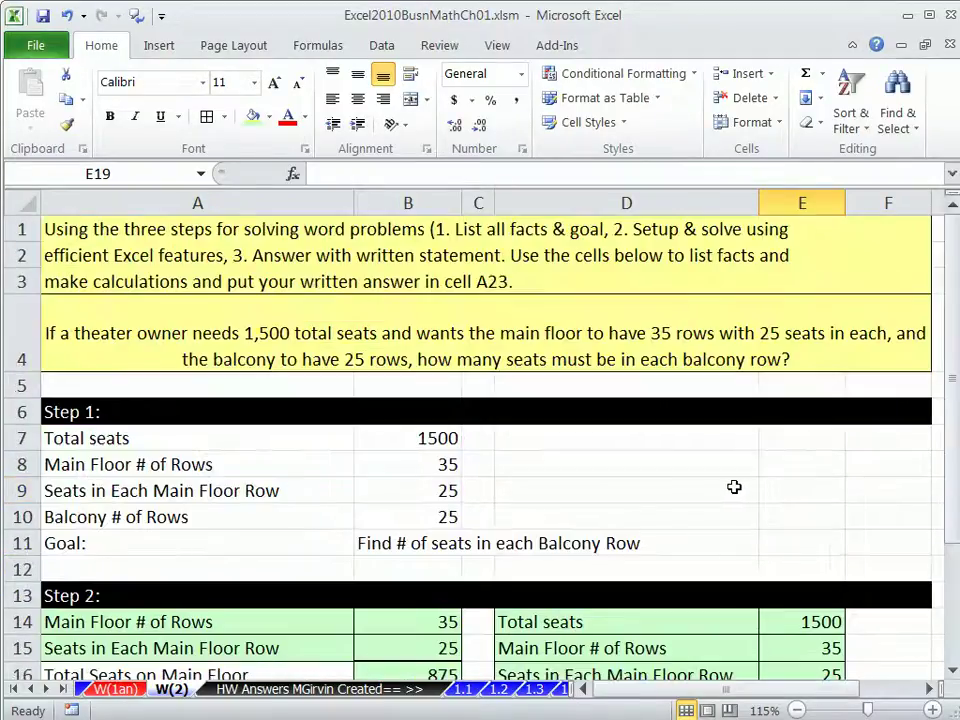